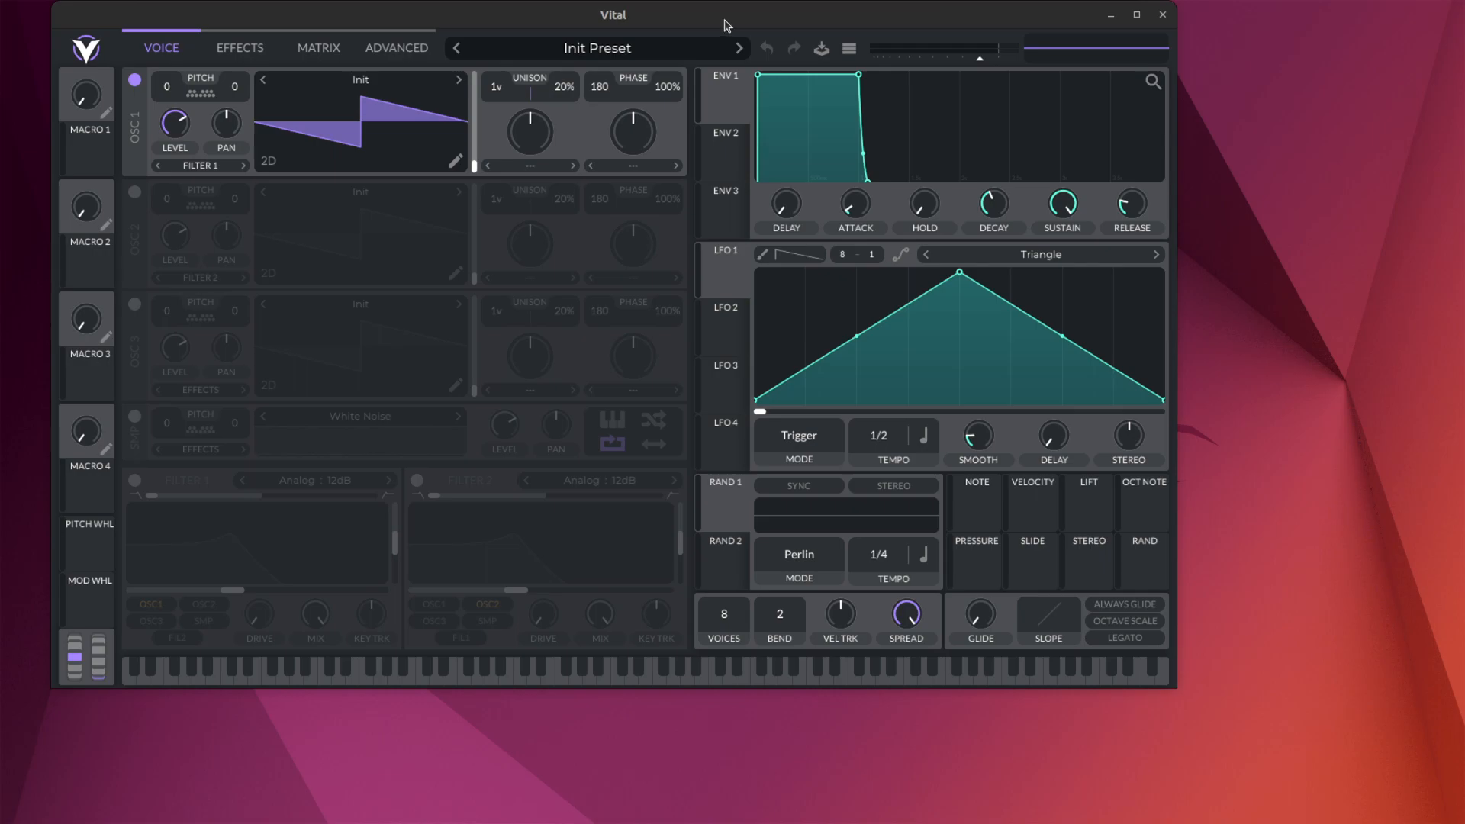
# - Switch to the browser and review the README of the VitalSynth_melody_generator repository on Codeberg
pyautogui.moveTo(641, 17); pyautogui.dragTo(831, 17)
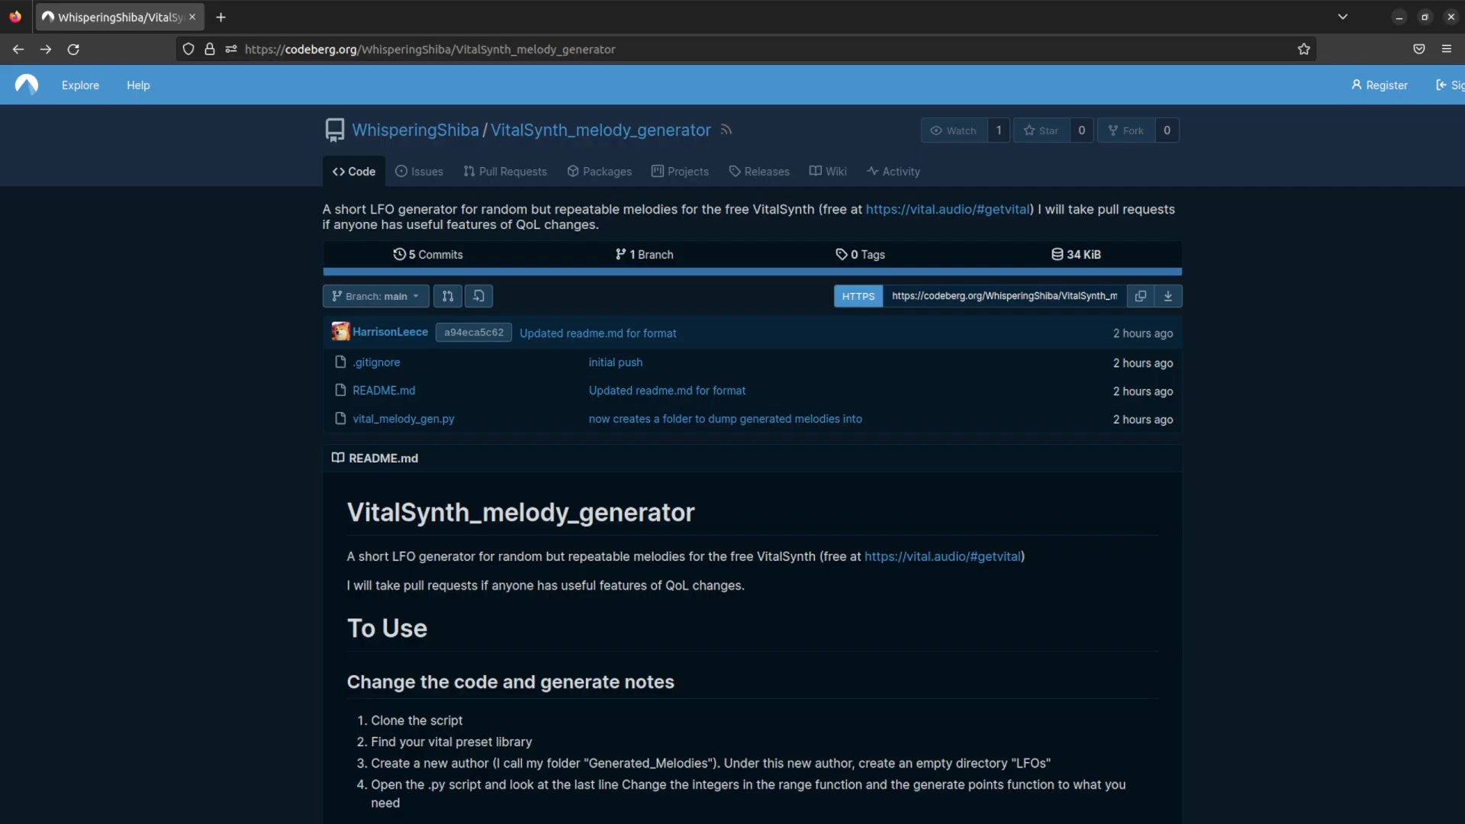
pyautogui.scroll(-5, 469, 362)
pyautogui.scroll(5, 468, 351)
pyautogui.click(631, 45)
pyautogui.click(237, 520)
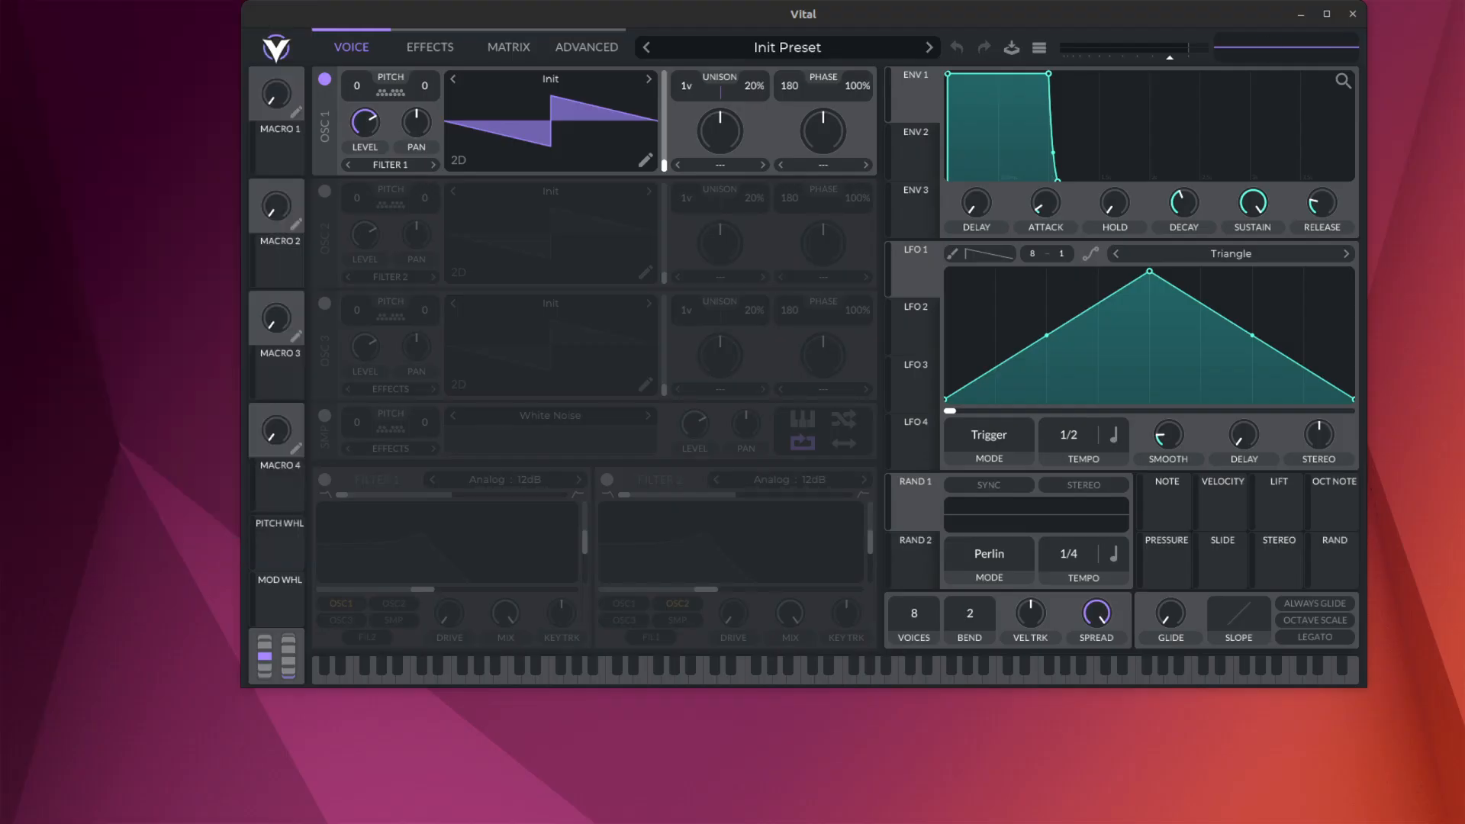
# - Open a terminal in the VitalSynth_melody_generator folder and arrange the file manager beside it
pyautogui.moveTo(0, 153); pyautogui.dragTo(757, 81)
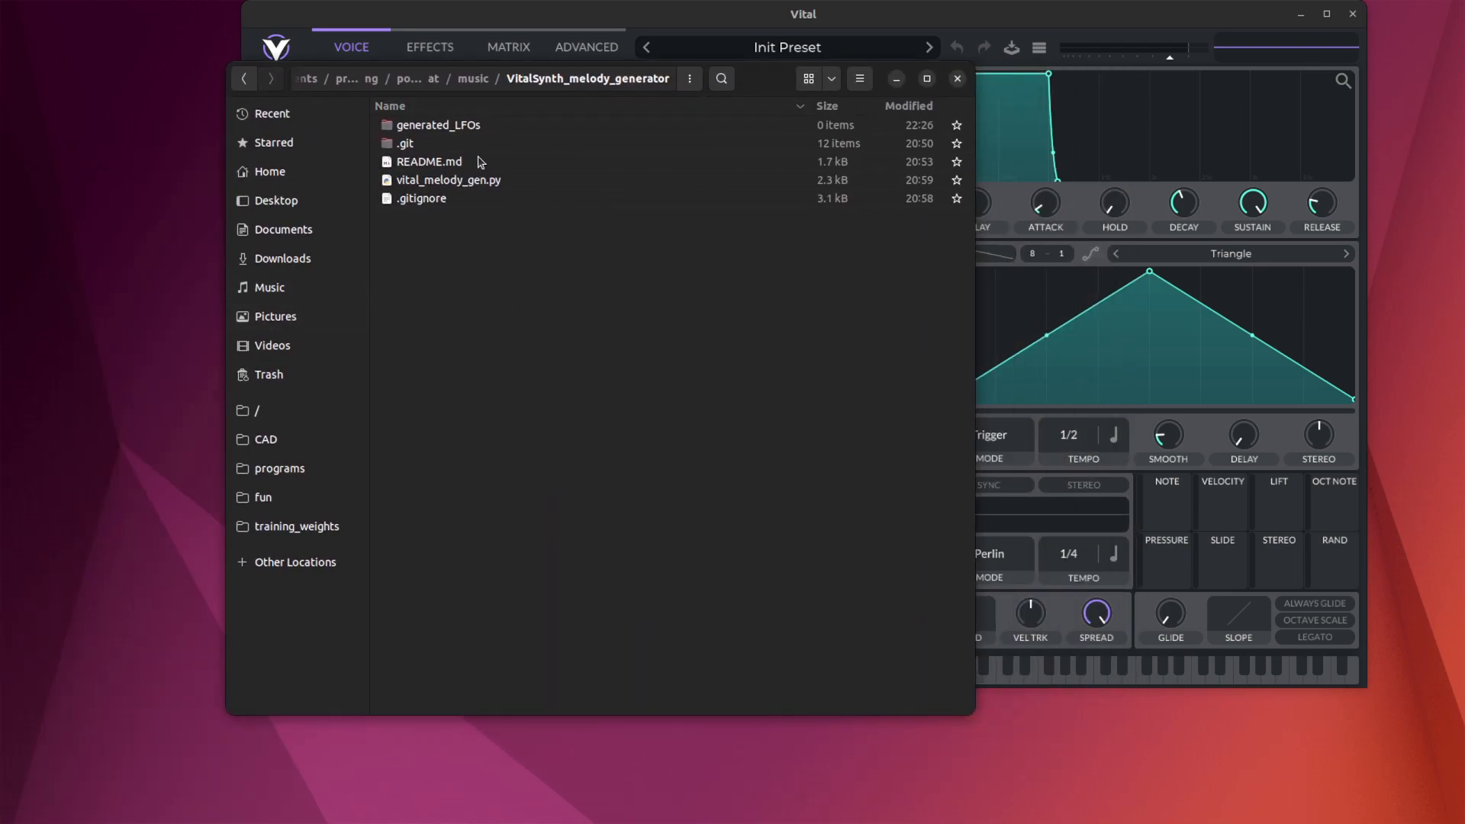
pyautogui.rightClick(484, 314)
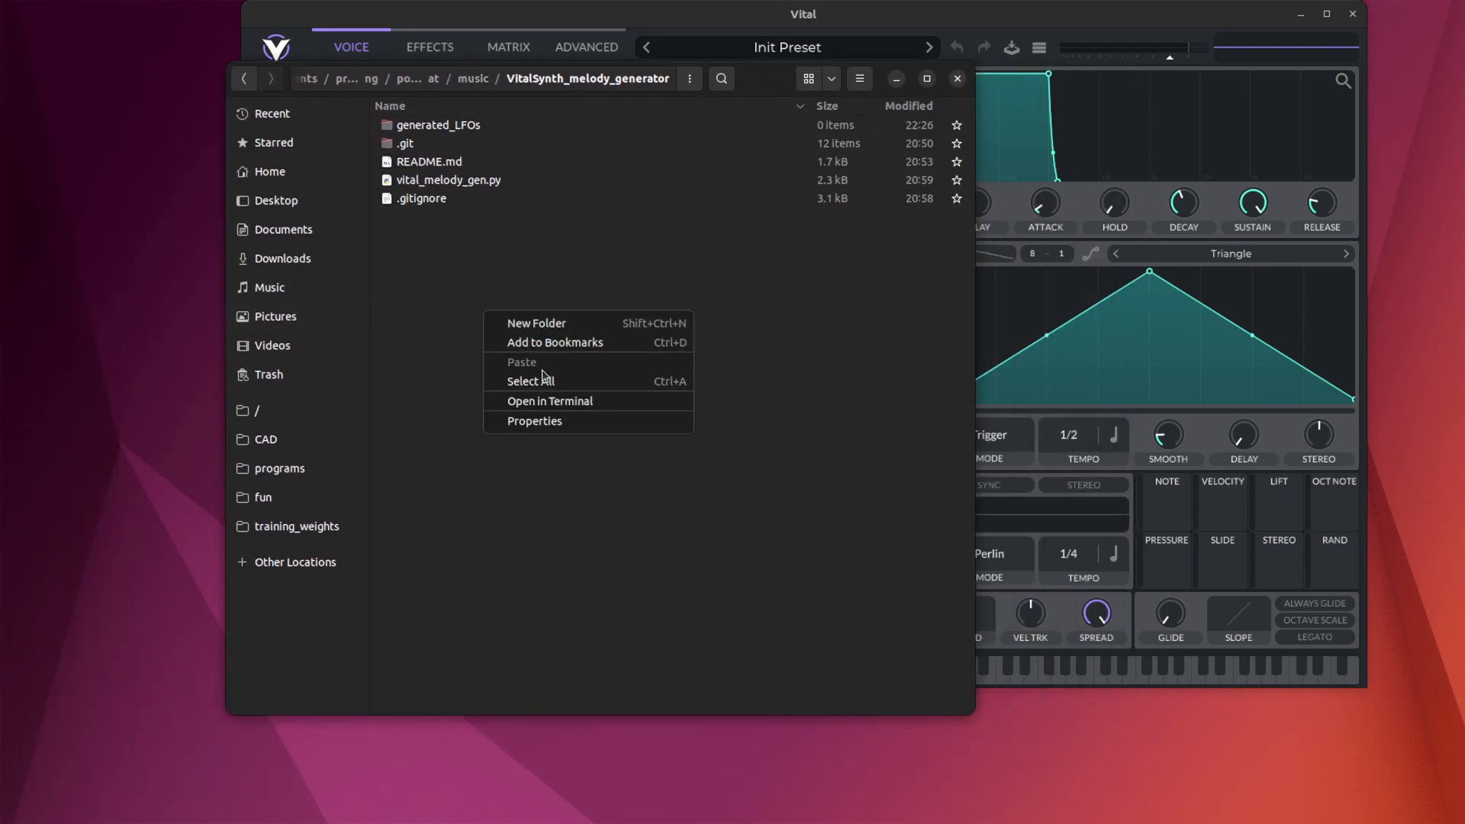
pyautogui.click(560, 402)
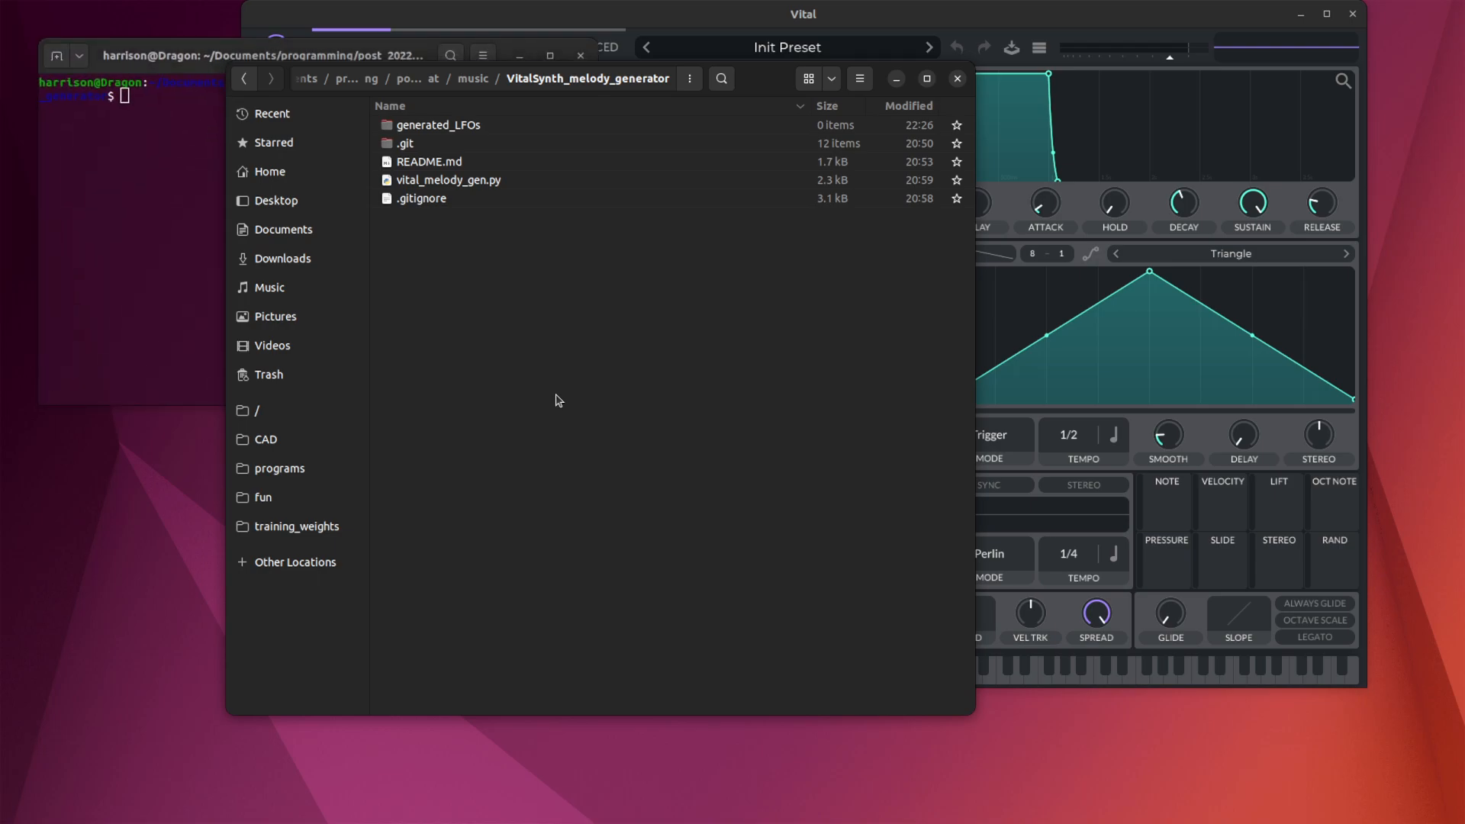
pyautogui.moveTo(775, 90); pyautogui.dragTo(1214, 59)
pyautogui.click(355, 139)
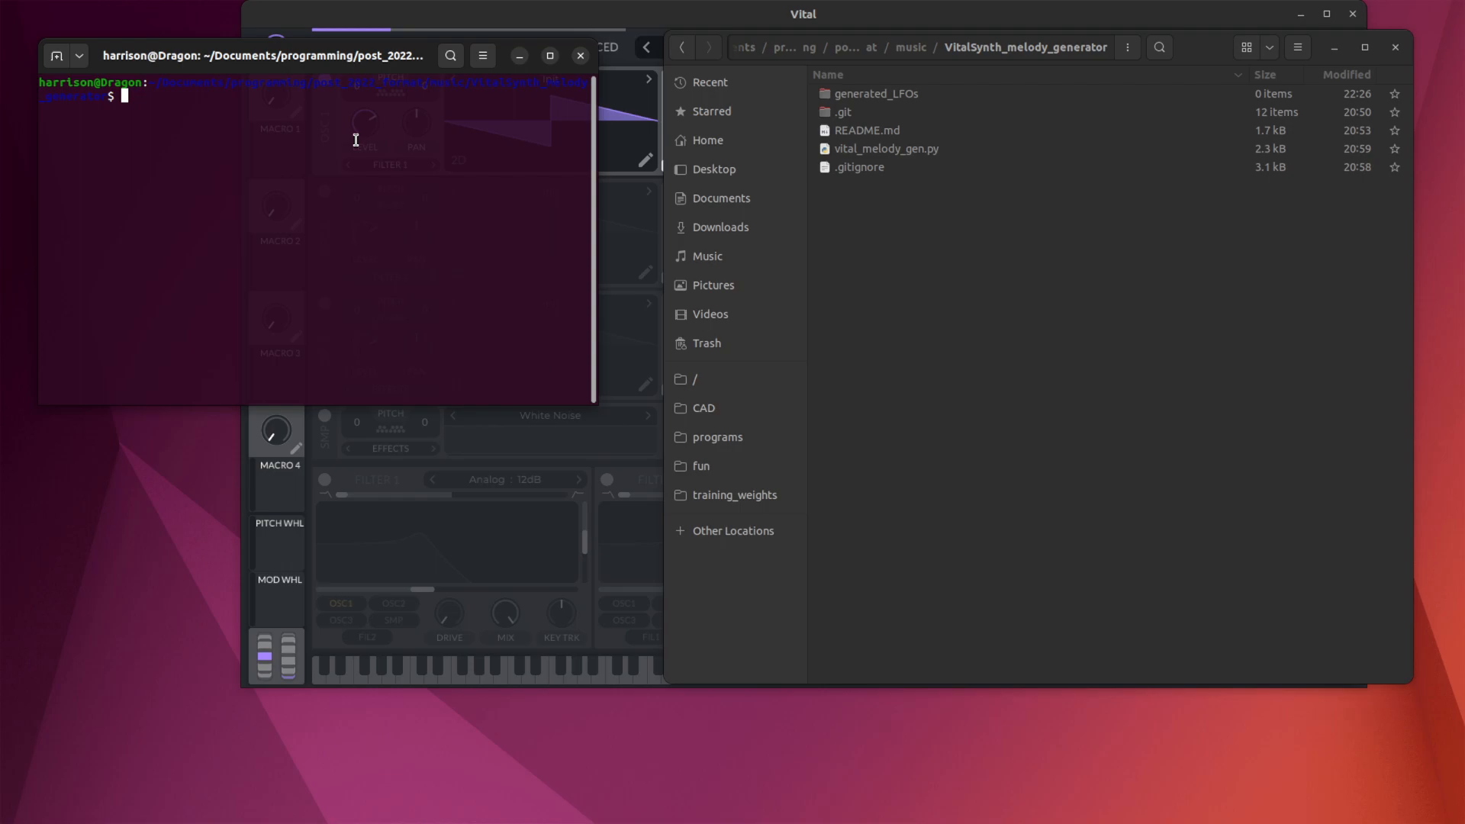
# - Query the installed Python version in the terminal with python --version
pyautogui.write('python3')
pyautogui.press('BackSpace')
pyautogui.press('BackSpace')
pyautogui.write('--version')
pyautogui.press('Return')
# - Repeat the version query in the terminal as python3 --version
pyautogui.press('Up')
pyautogui.press('Left')
pyautogui.press('Left')
pyautogui.press('Left')
pyautogui.press('Left')
pyautogui.press('Left')
pyautogui.press('Left')
pyautogui.press('Left')
pyautogui.press('Left')
pyautogui.press('Left')
pyautogui.press('Left')
pyautogui.write('3')
pyautogui.press('Return')
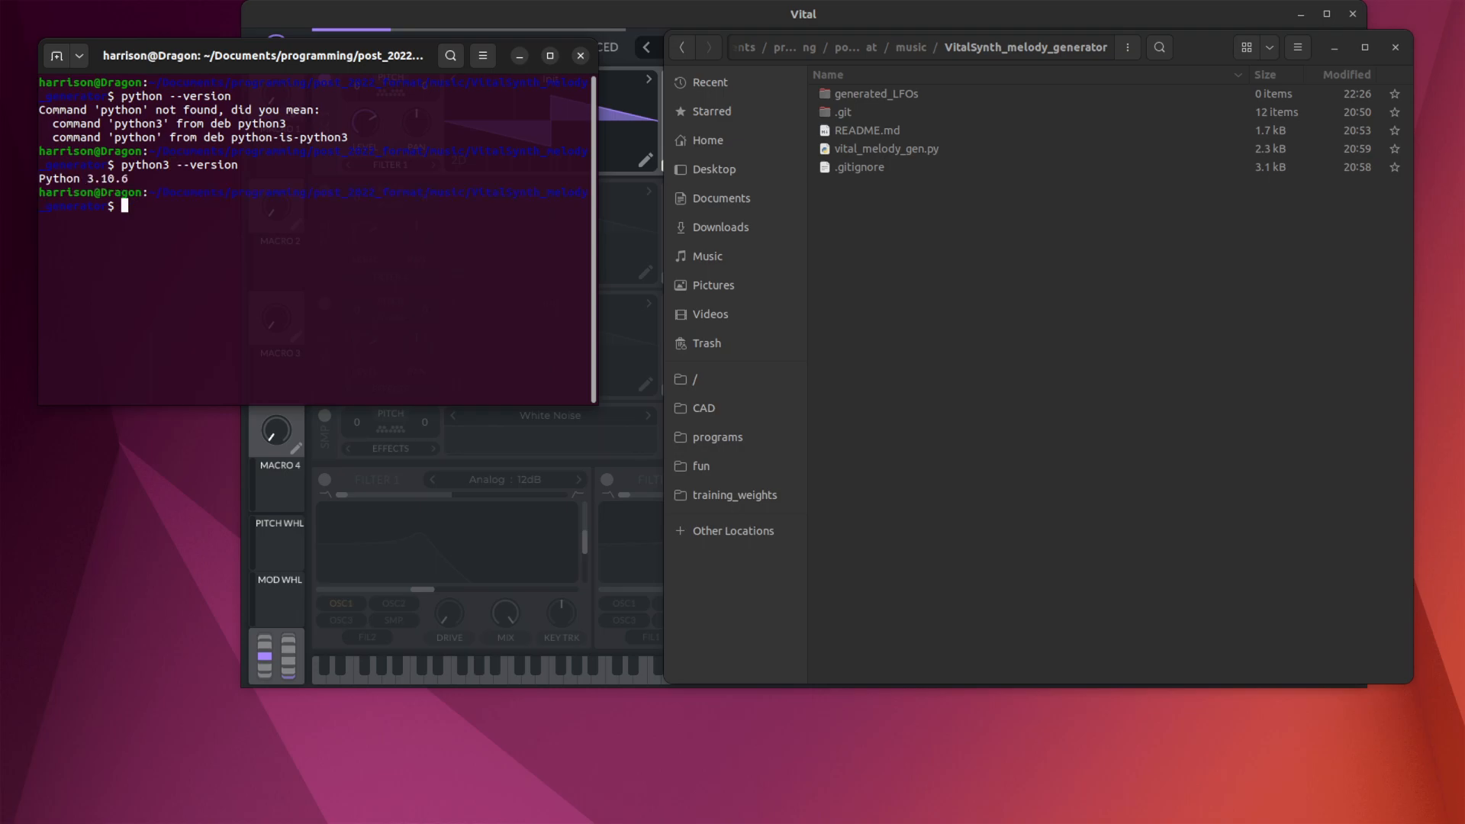
# - Enter python3 ./vital_melody_gen.py at the prompt without running it, and open vital_melody_gen.py in the text editor beside the terminal
pyautogui.write('python3 ./vi')
pyautogui.press('Tab')
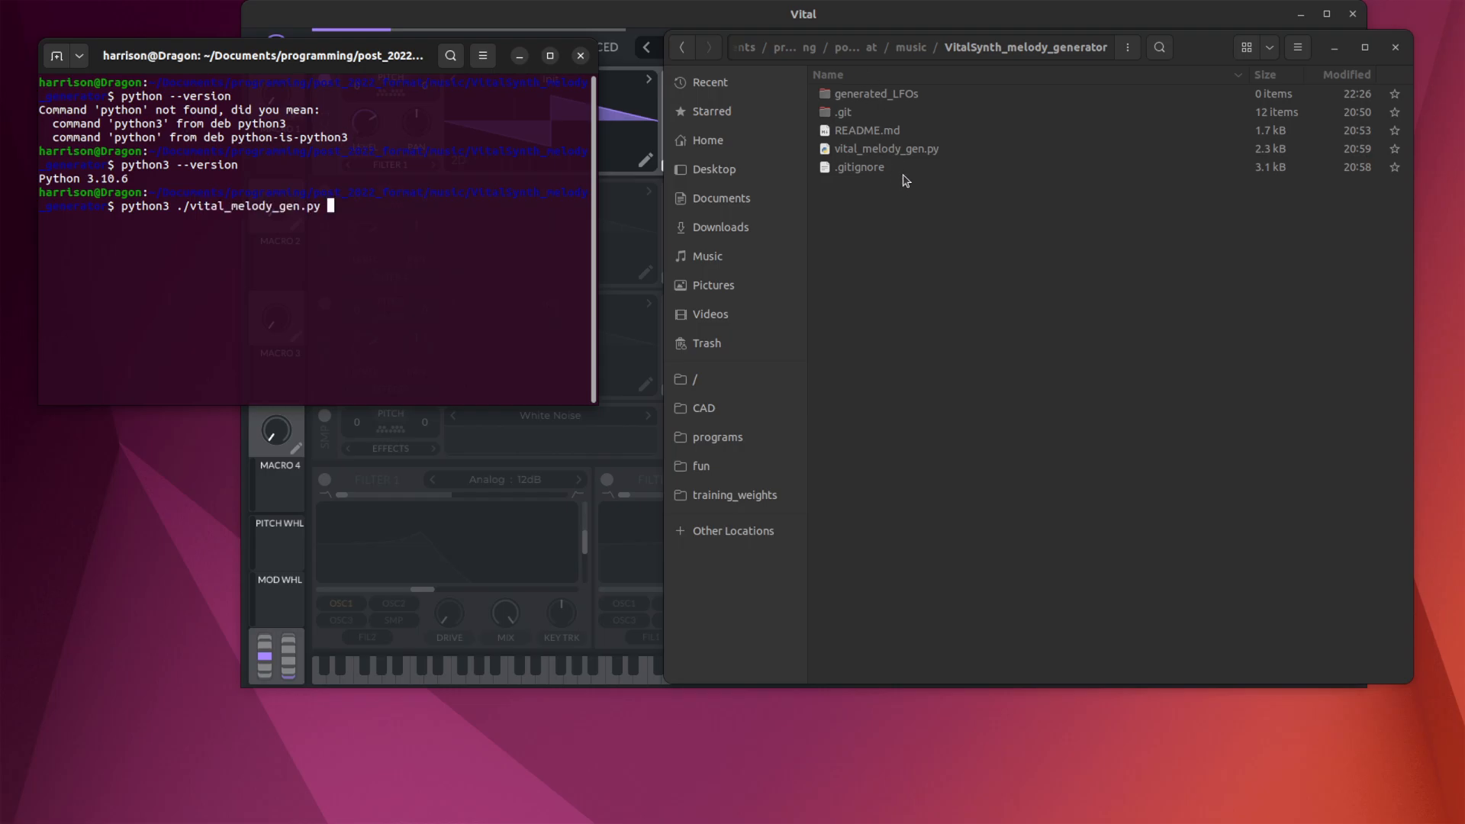
pyautogui.click(916, 150)
pyautogui.rightClick(920, 149)
pyautogui.click(953, 155)
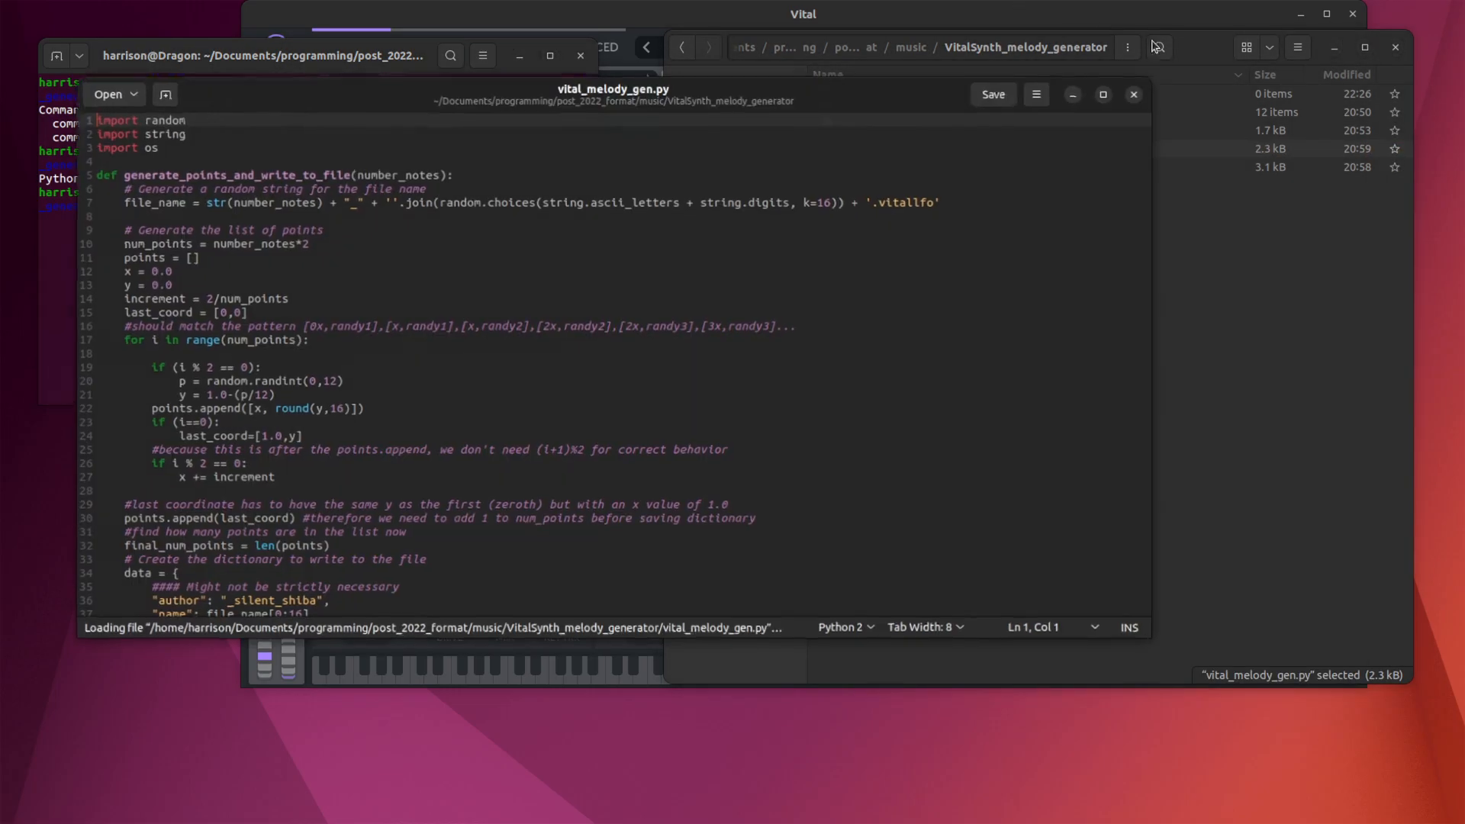
pyautogui.moveTo(683, 86); pyautogui.dragTo(990, 59)
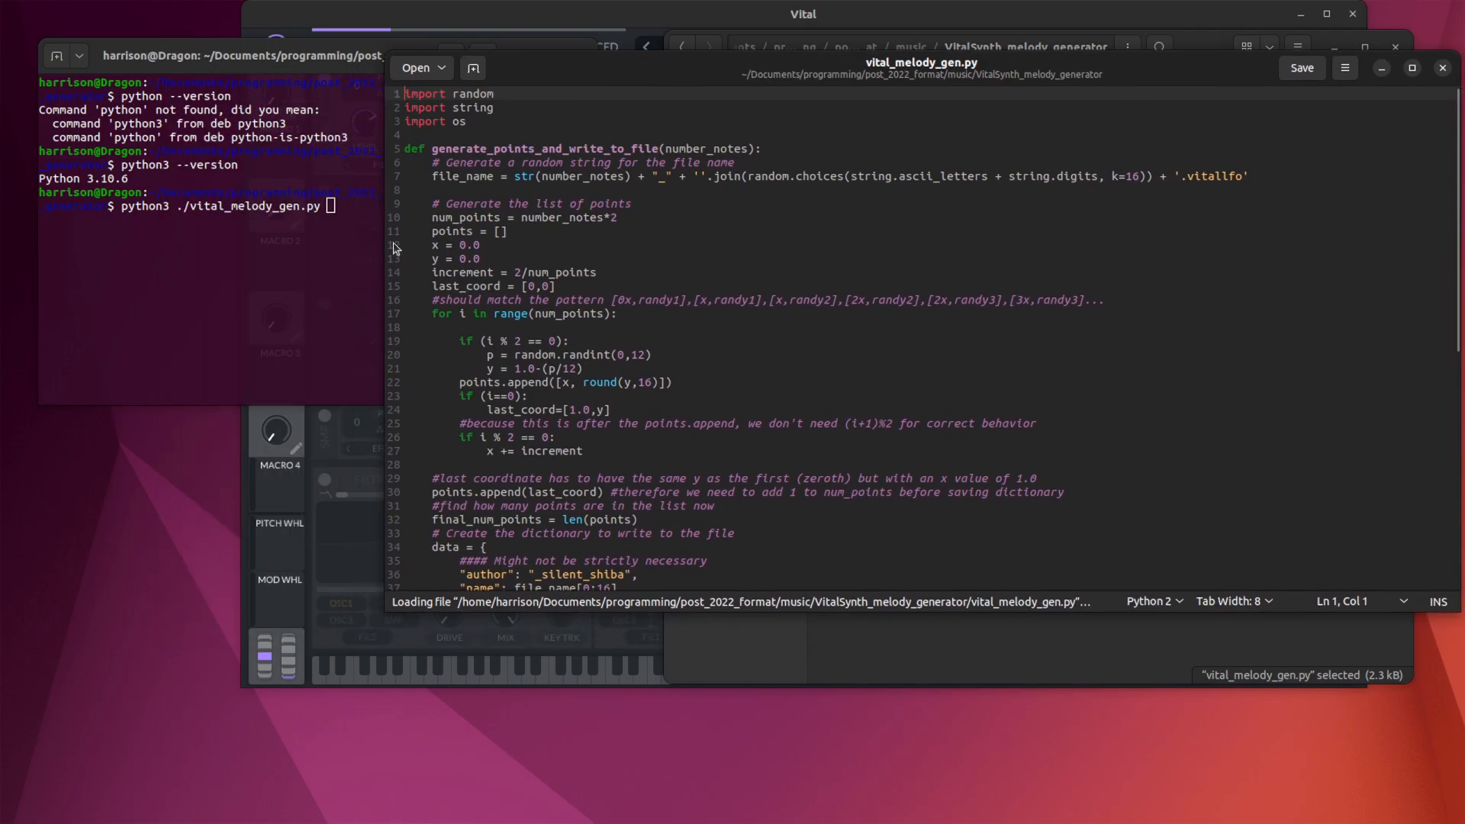
pyautogui.moveTo(385, 254); pyautogui.dragTo(614, 254)
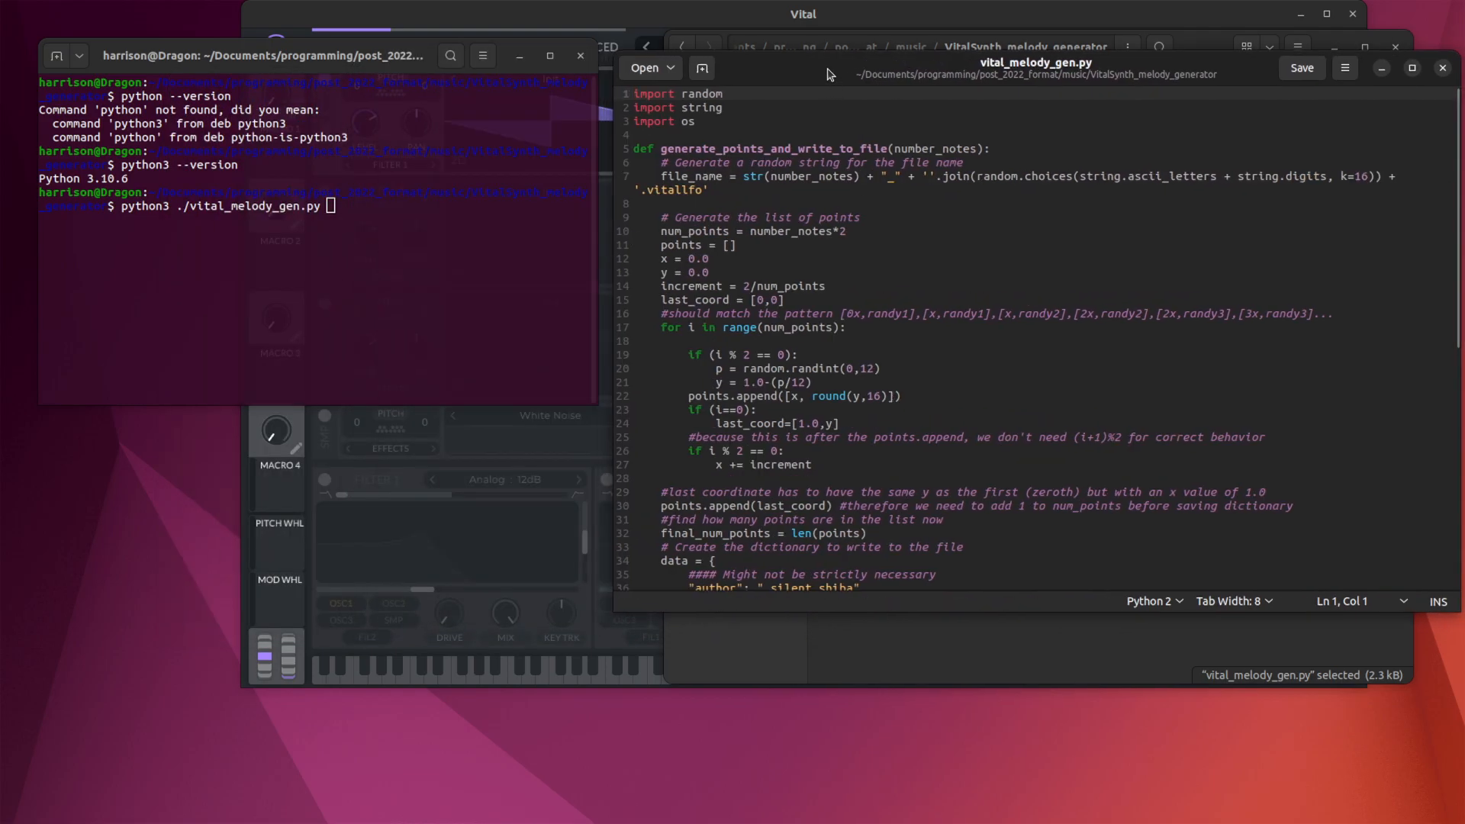
pyautogui.moveTo(830, 74); pyautogui.dragTo(815, 58)
# - Examine the script's main block, checking the loop range and the note count passed to generate_points_and_write_to_file
pyautogui.scroll(-10, 805, 309)
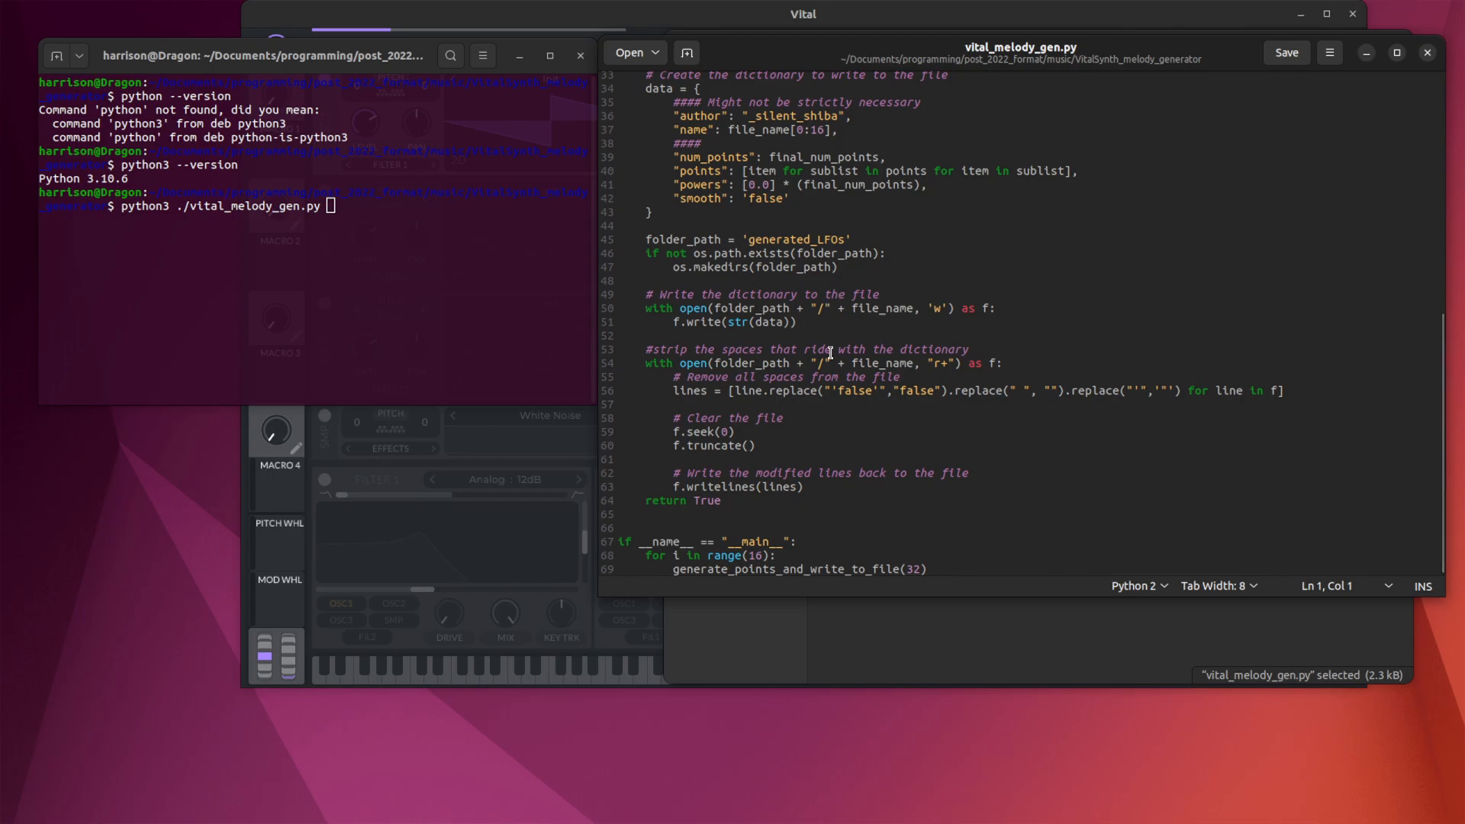
pyautogui.scroll(8, 852, 280)
pyautogui.scroll(-8, 898, 265)
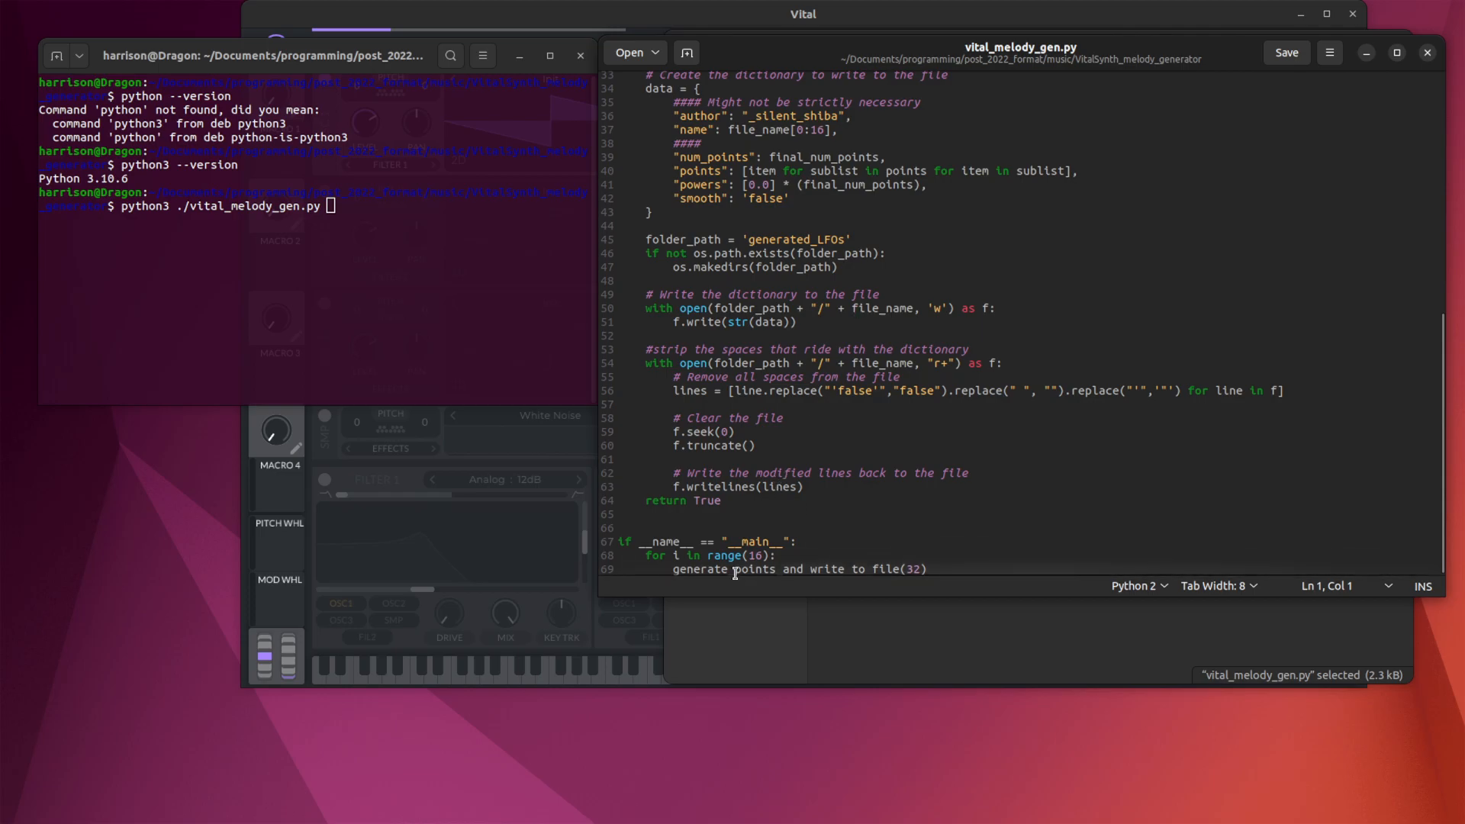
pyautogui.doubleClick(763, 555)
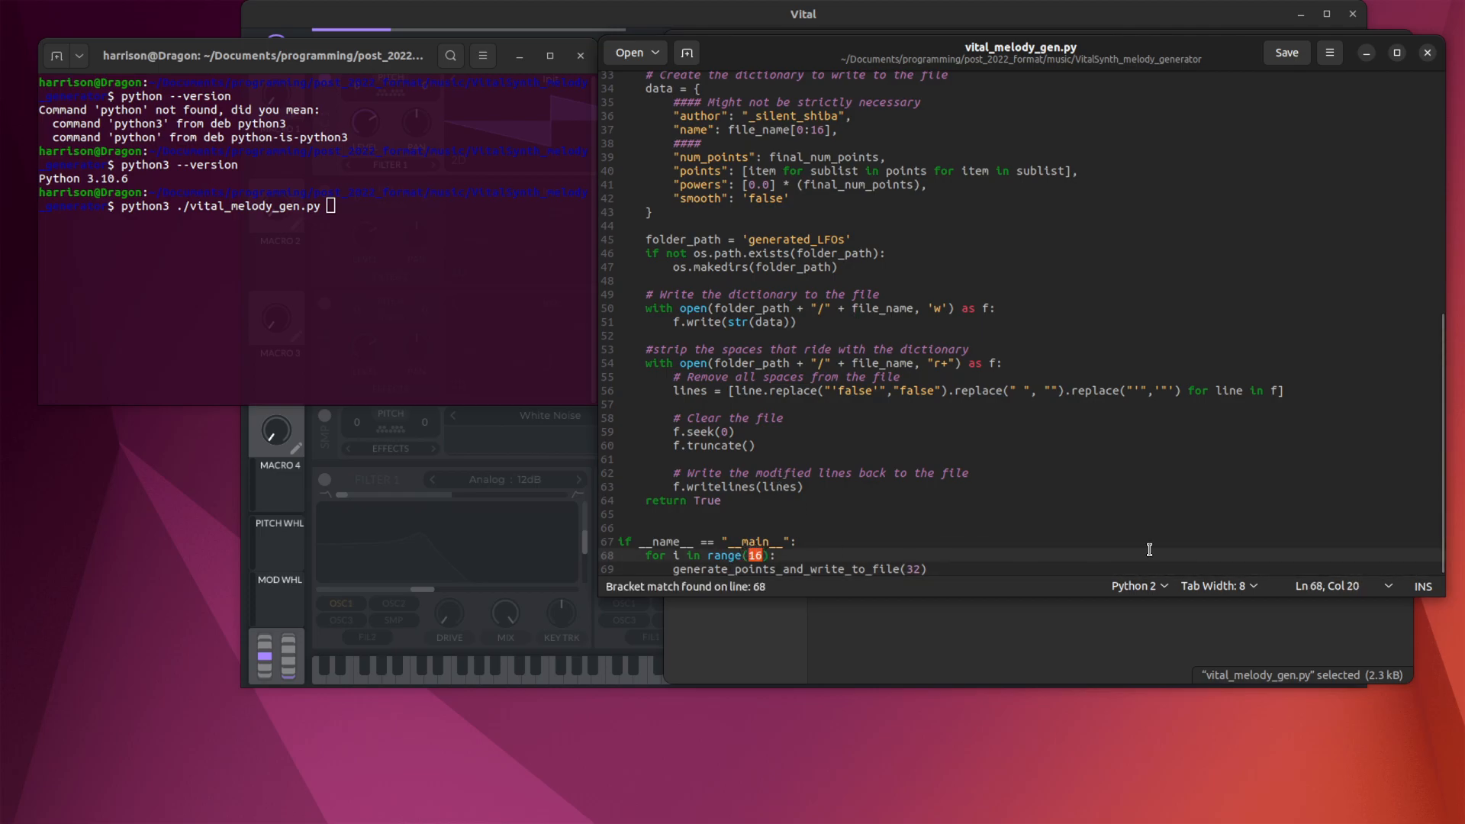
pyautogui.doubleClick(915, 569)
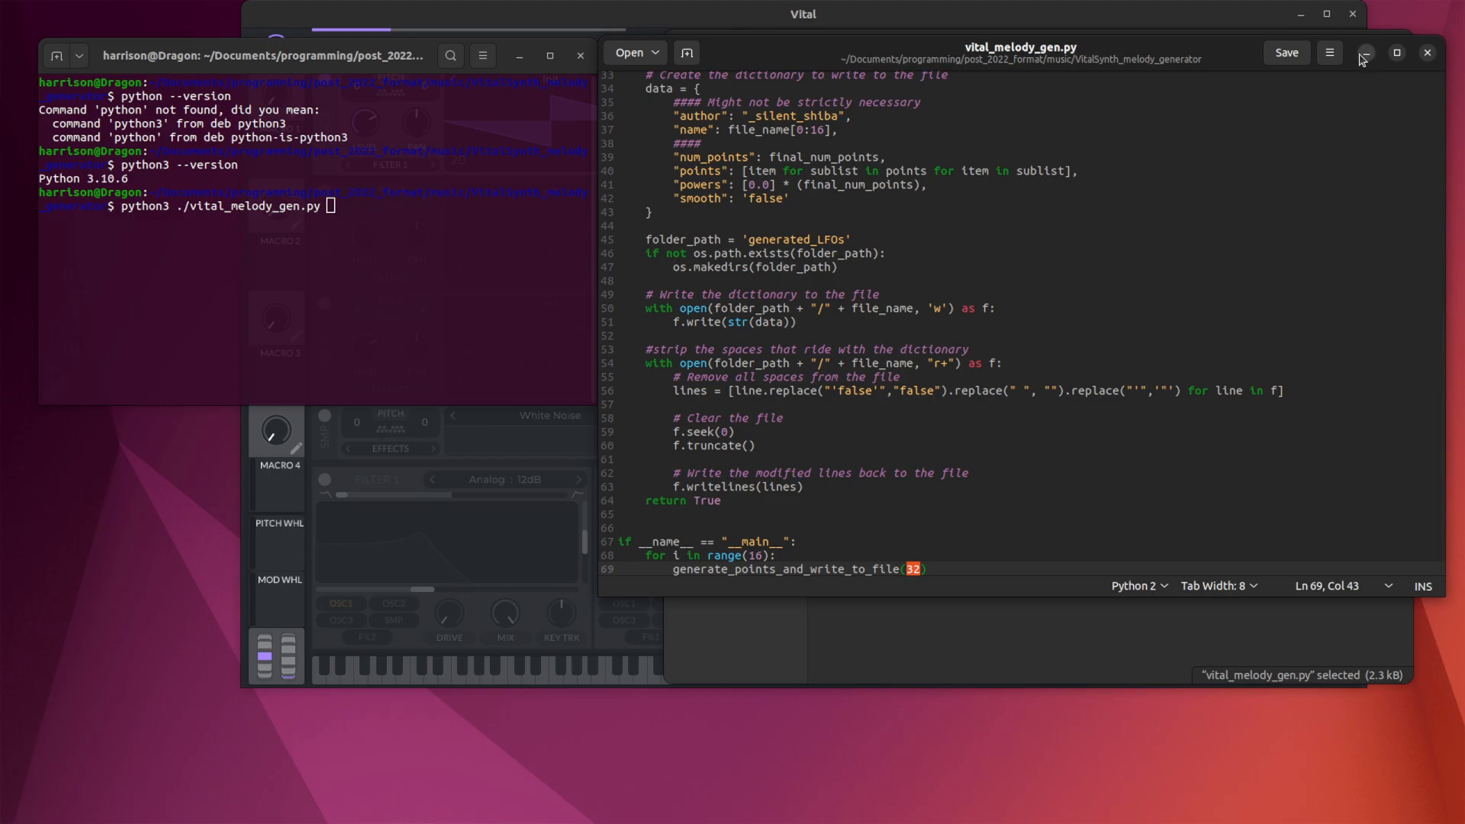
# - Open the generated_LFOs folder in the file manager and run vital_melody_gen.py from the terminal
pyautogui.click(350, 183)
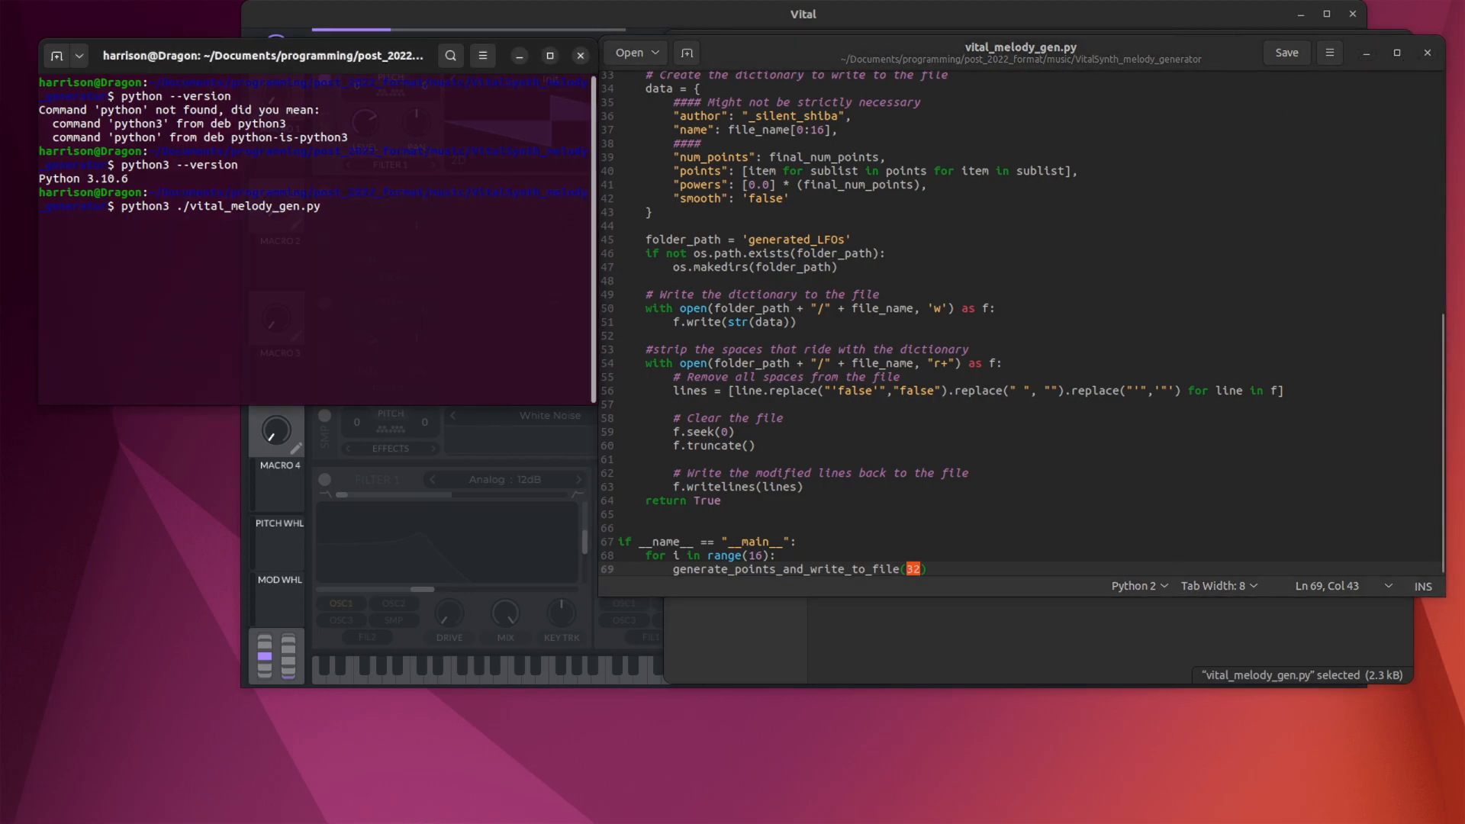
pyautogui.hotkey('alt', 'Tab')
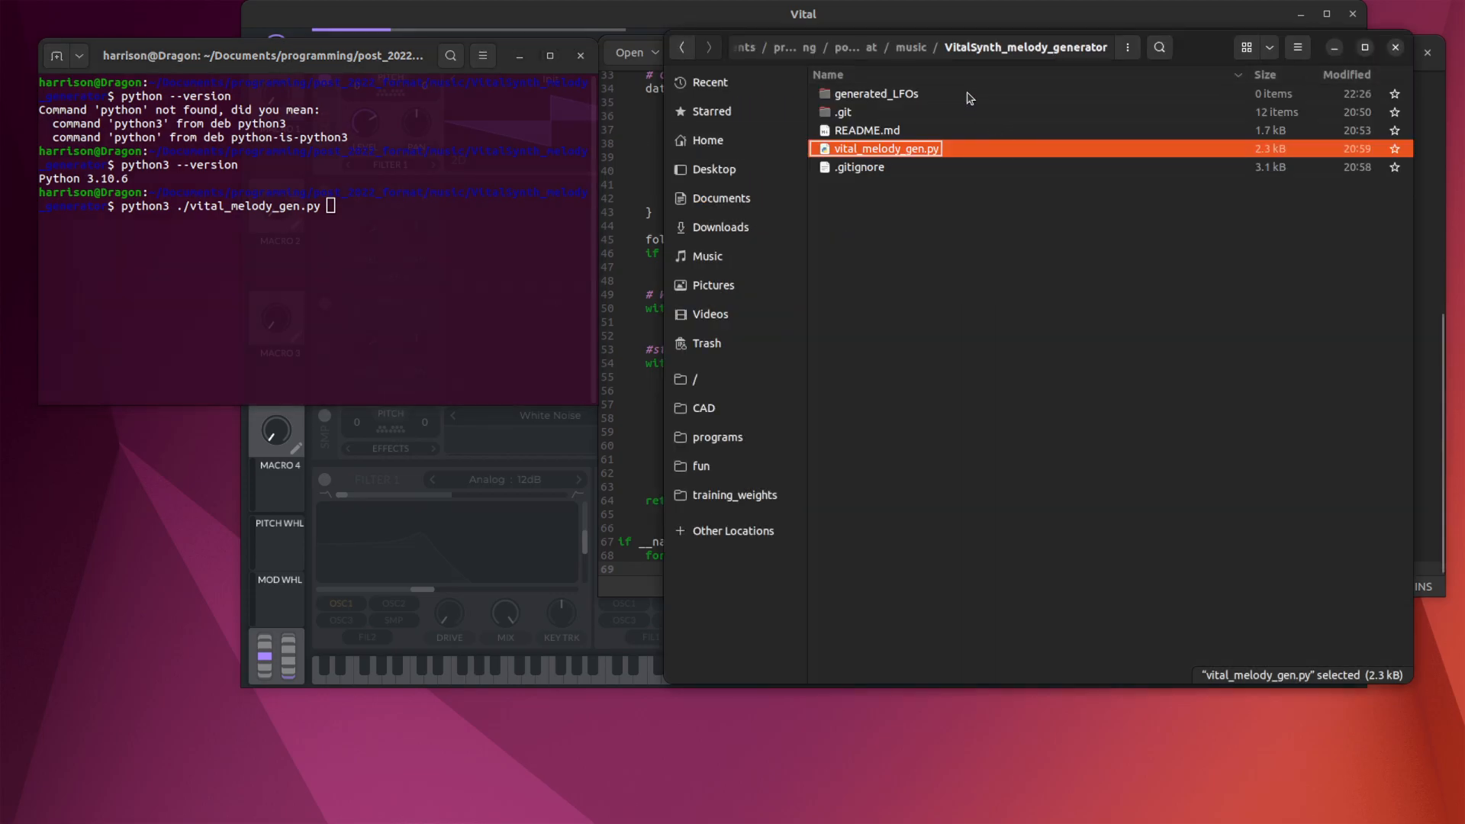
pyautogui.doubleClick(969, 95)
pyautogui.click(364, 221)
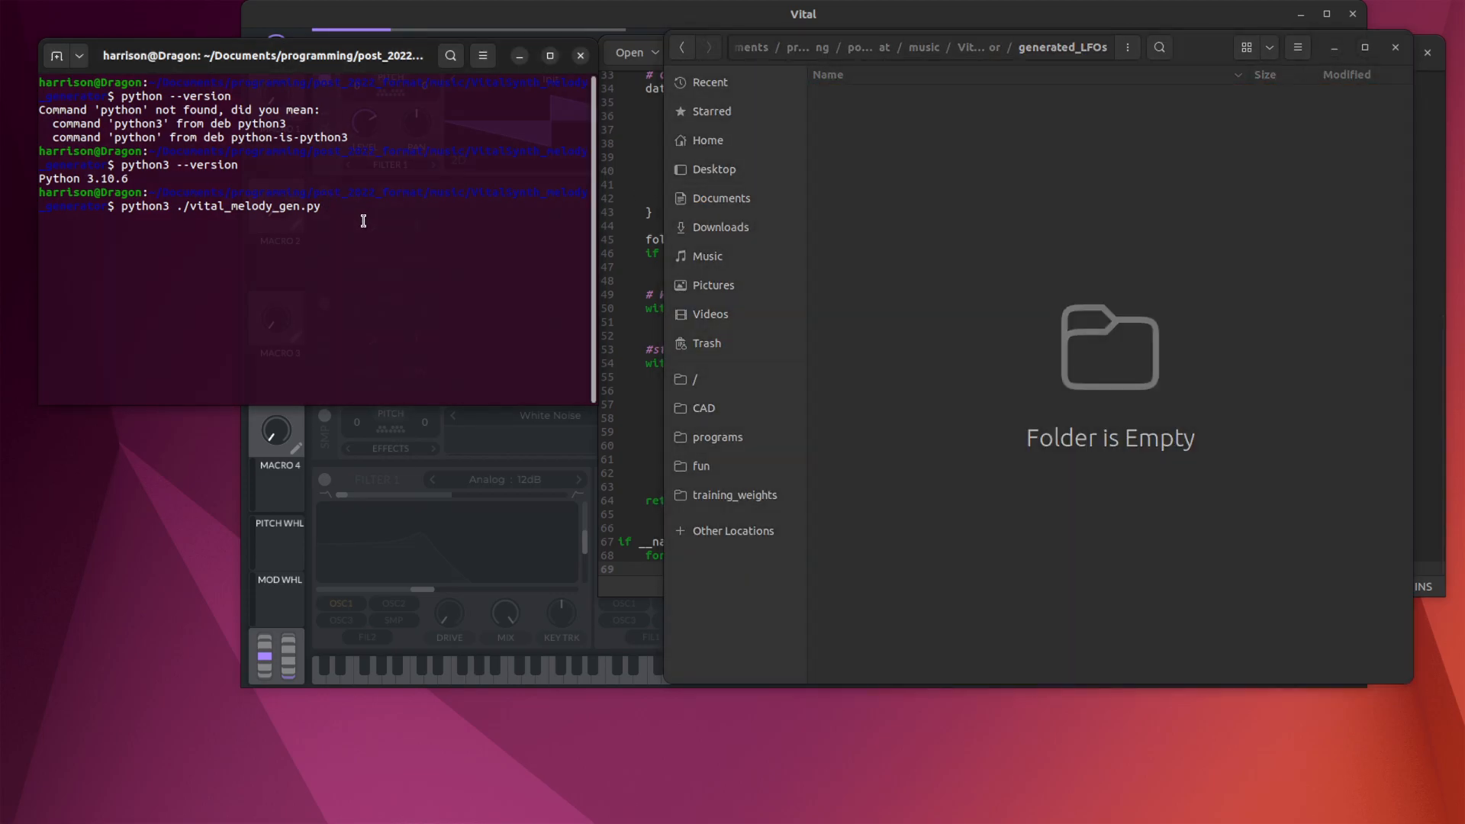
pyautogui.press('Return')
pyautogui.click(1076, 448)
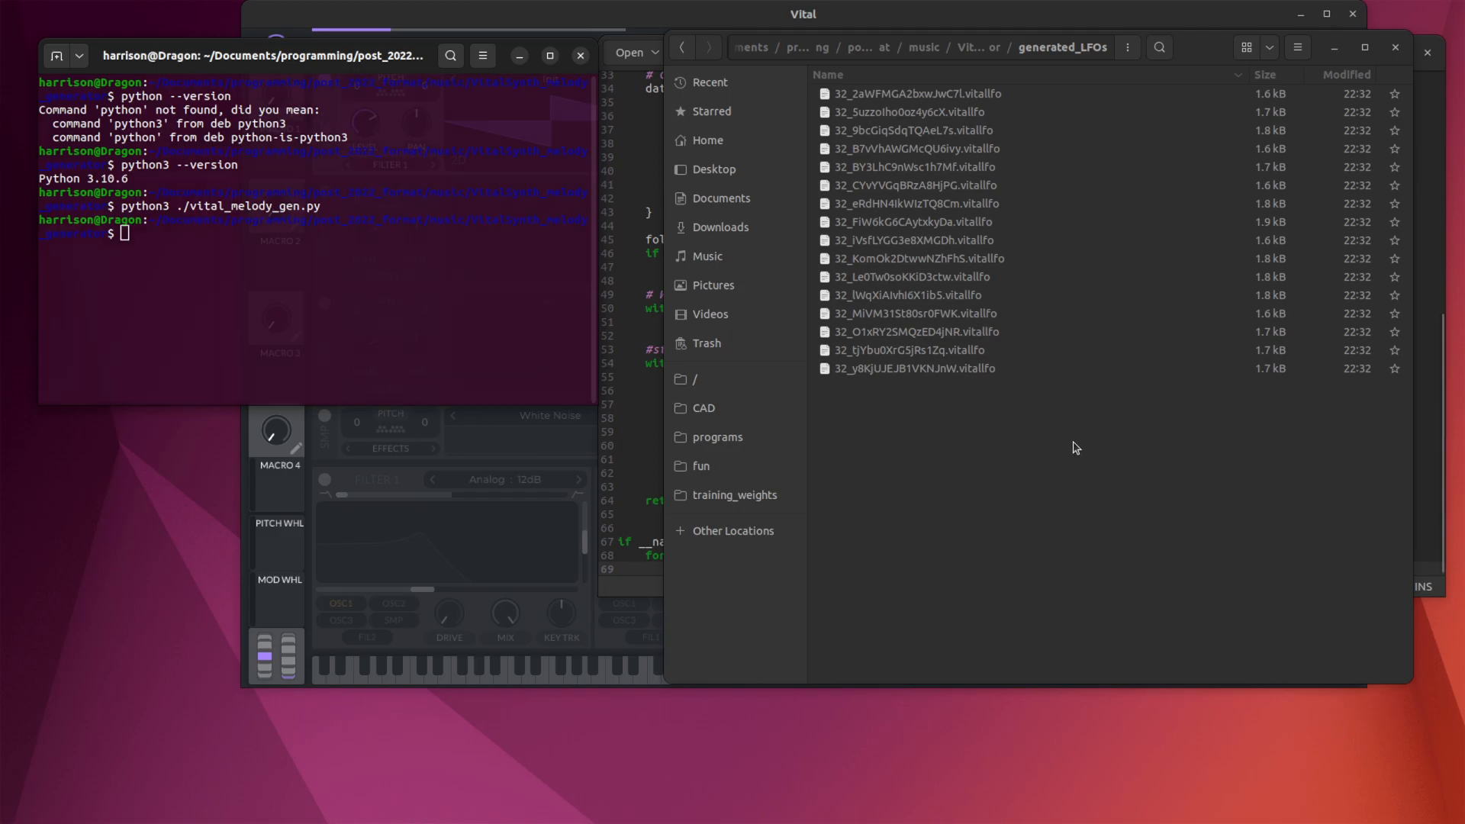
# - Recheck the range argument and the note count on the last two lines of the script
pyautogui.click(642, 477)
pyautogui.click(752, 556)
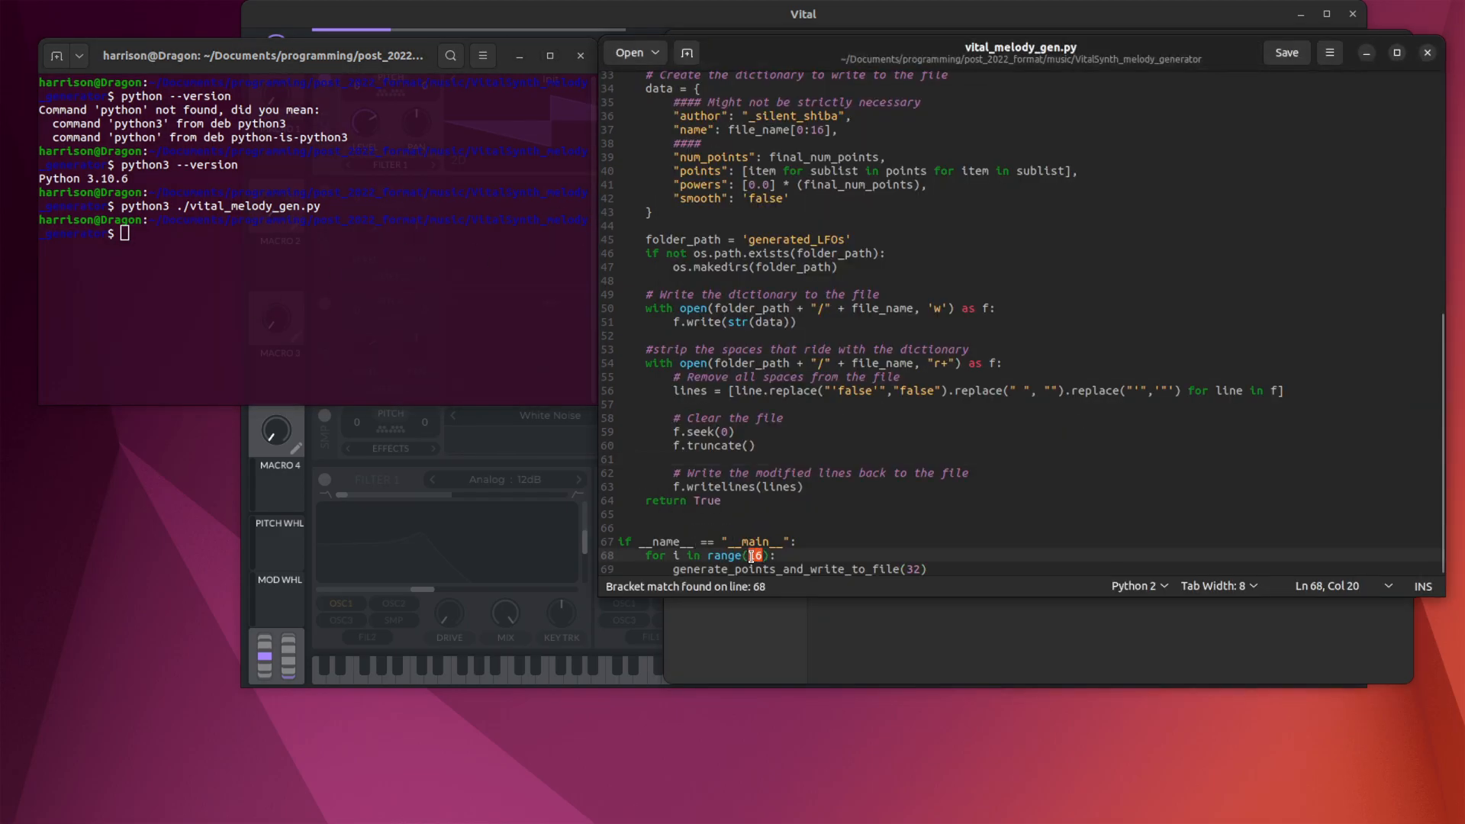
pyautogui.click(907, 569)
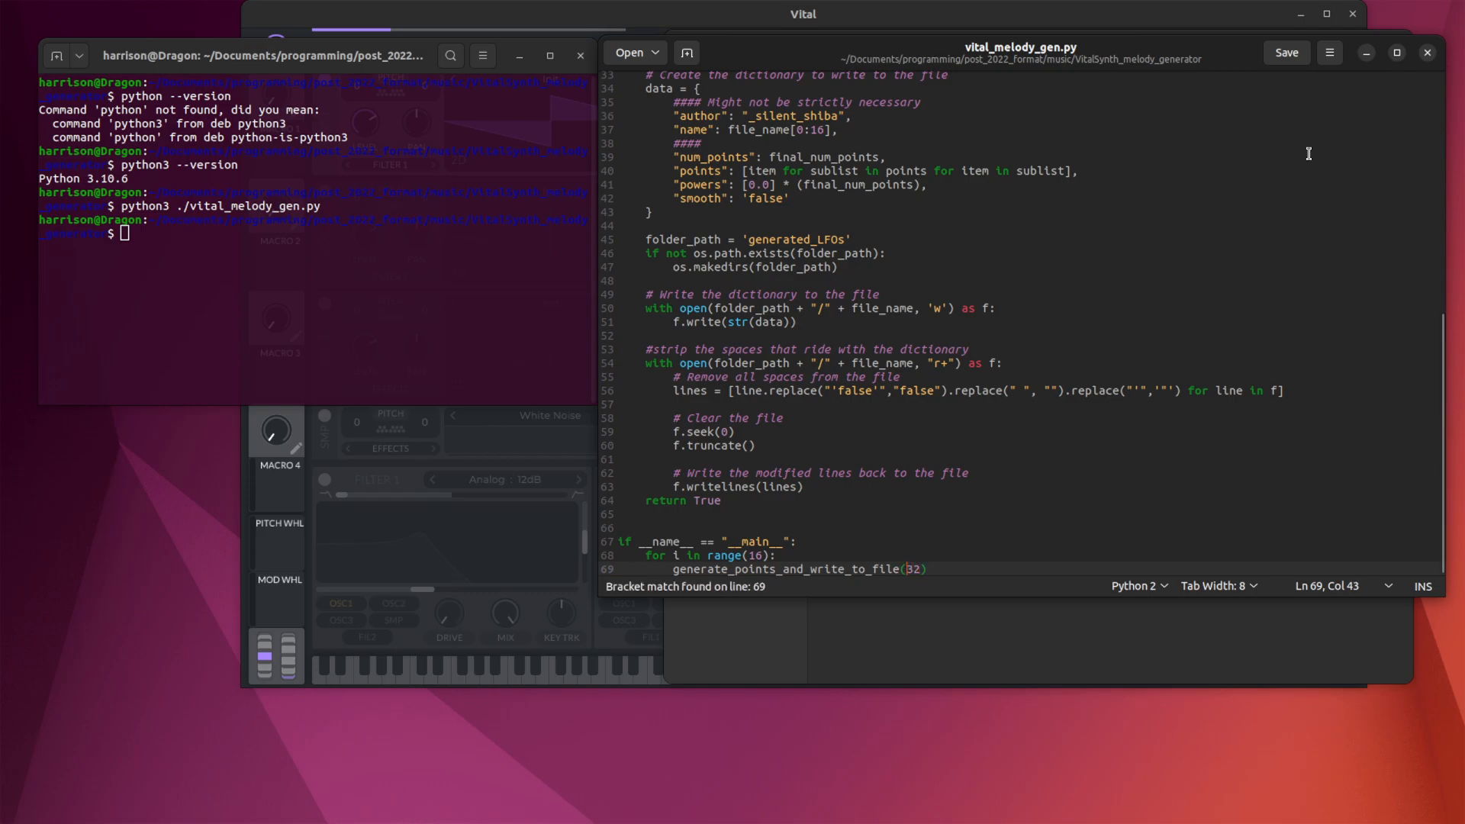
# - Minimize the text editor and place all the .vitallfo files from generated_LFOs on the clipboard
pyautogui.click(1370, 54)
pyautogui.click(1009, 369)
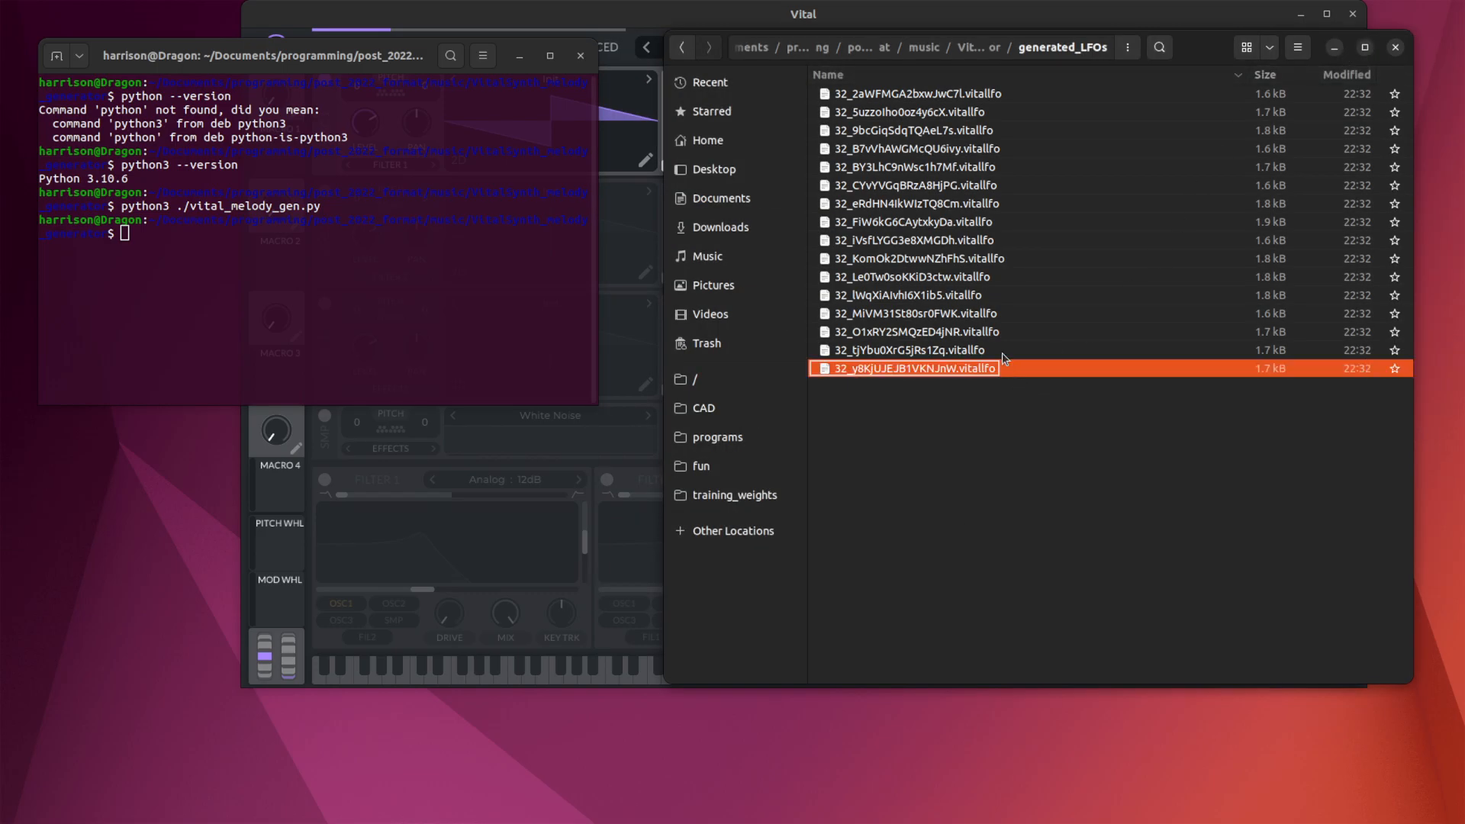
pyautogui.hotkey('ctrl', 'a')
pyautogui.rightClick(925, 95)
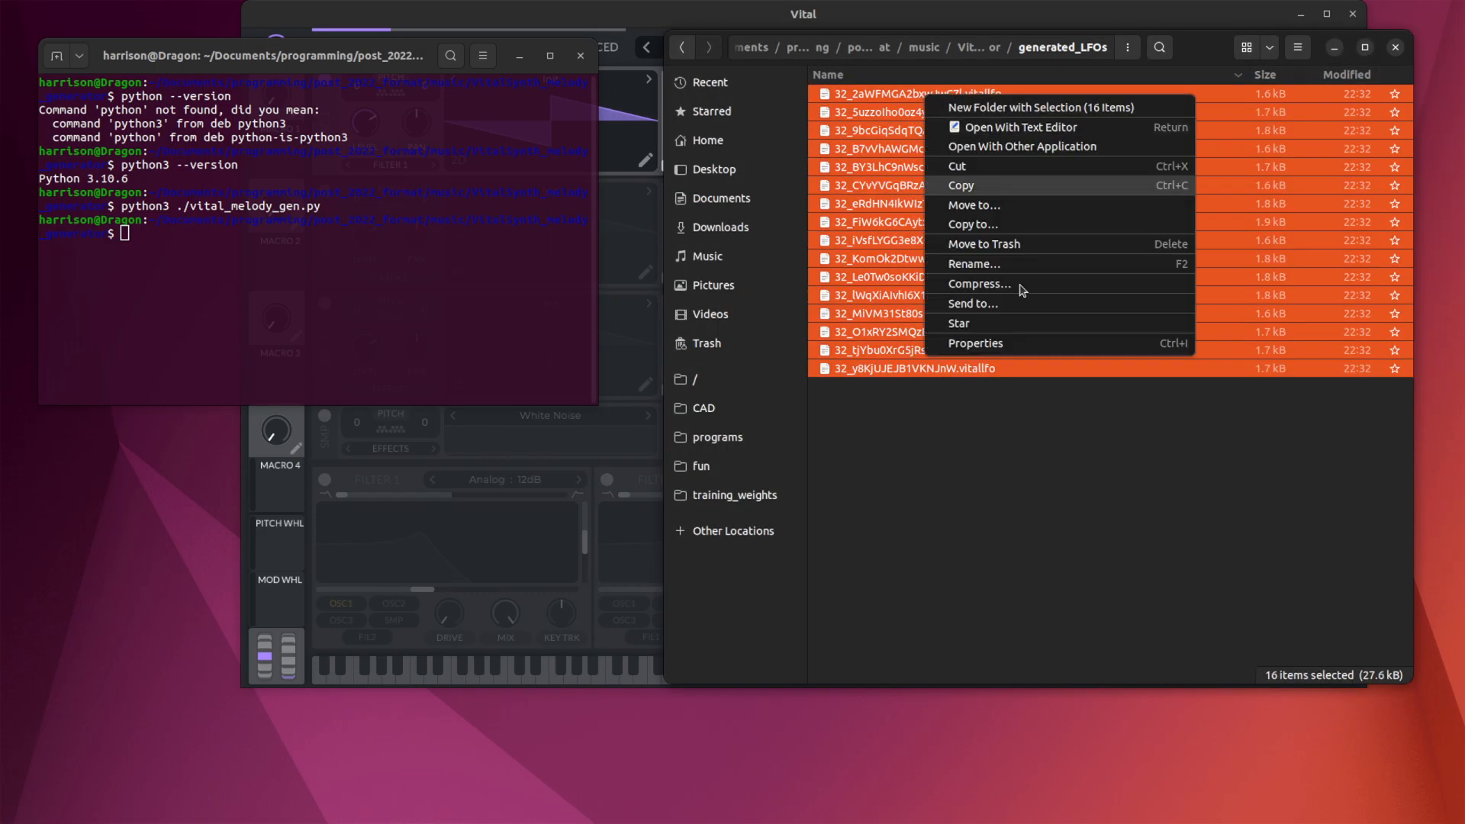
pyautogui.click(966, 172)
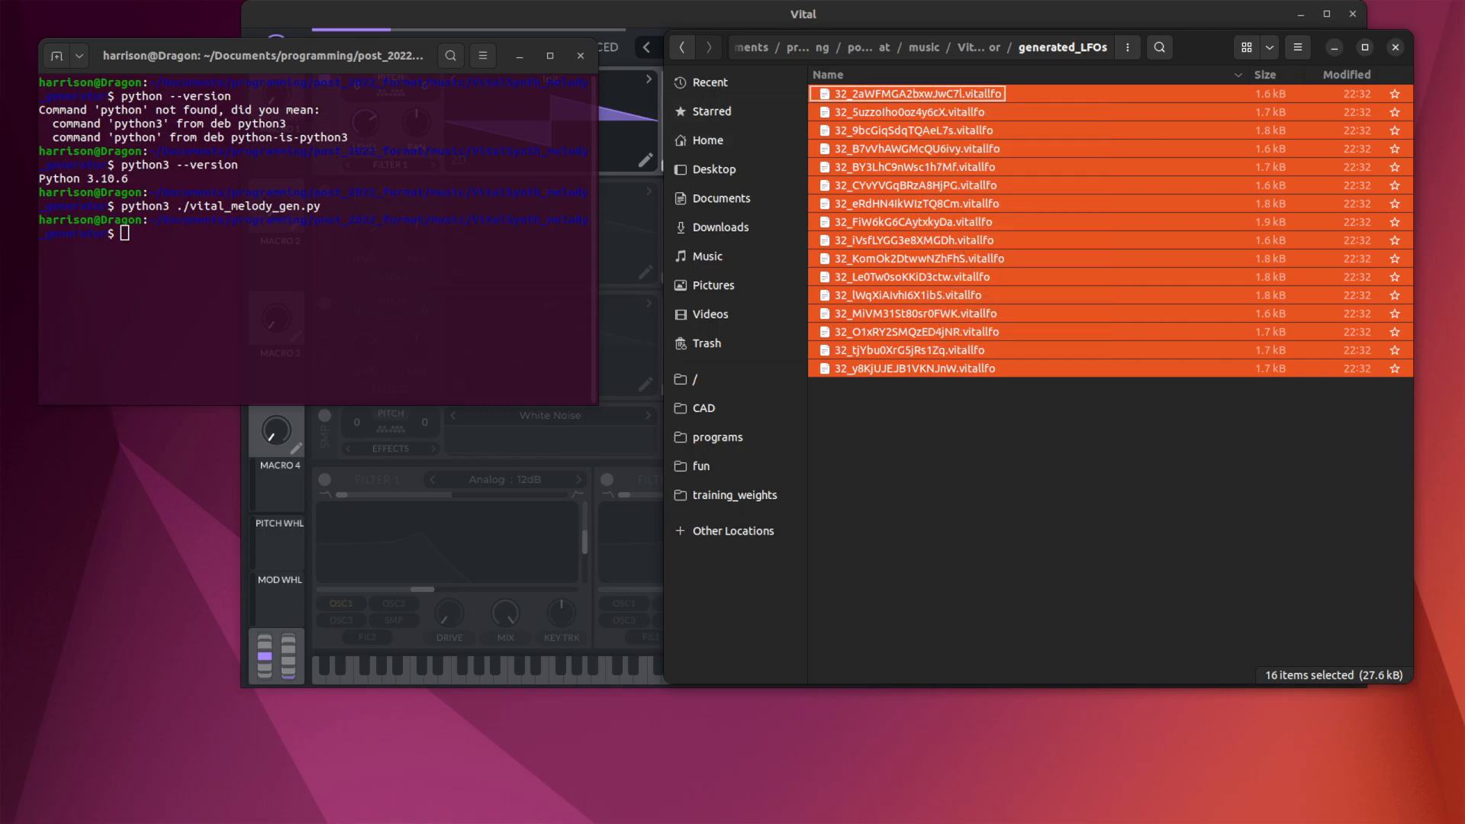
# - Open a second file manager tab and browse to Home/.local/share/vital
pyautogui.hotkey('alt', 'Tab')
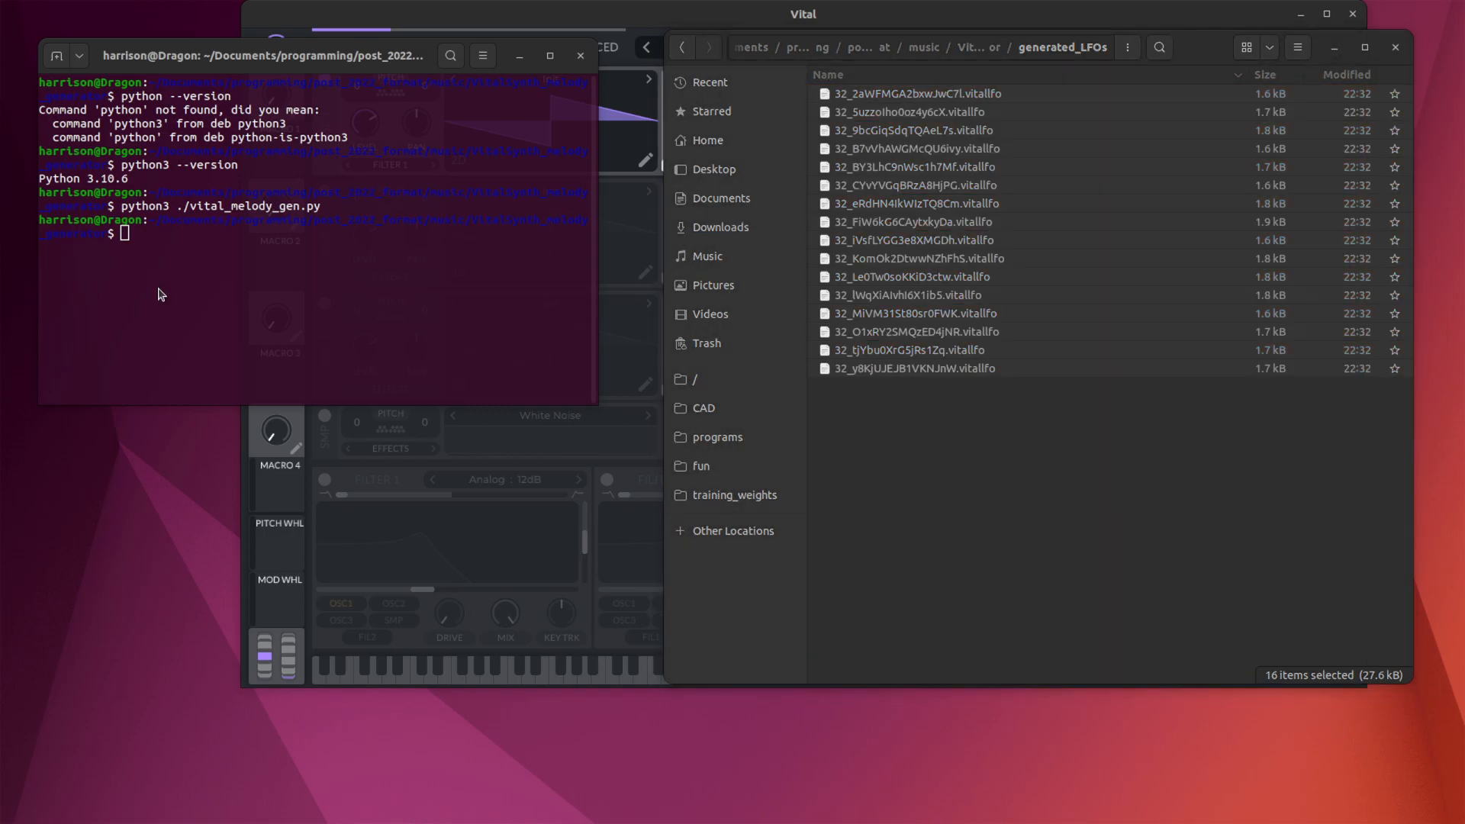
pyautogui.click(1302, 45)
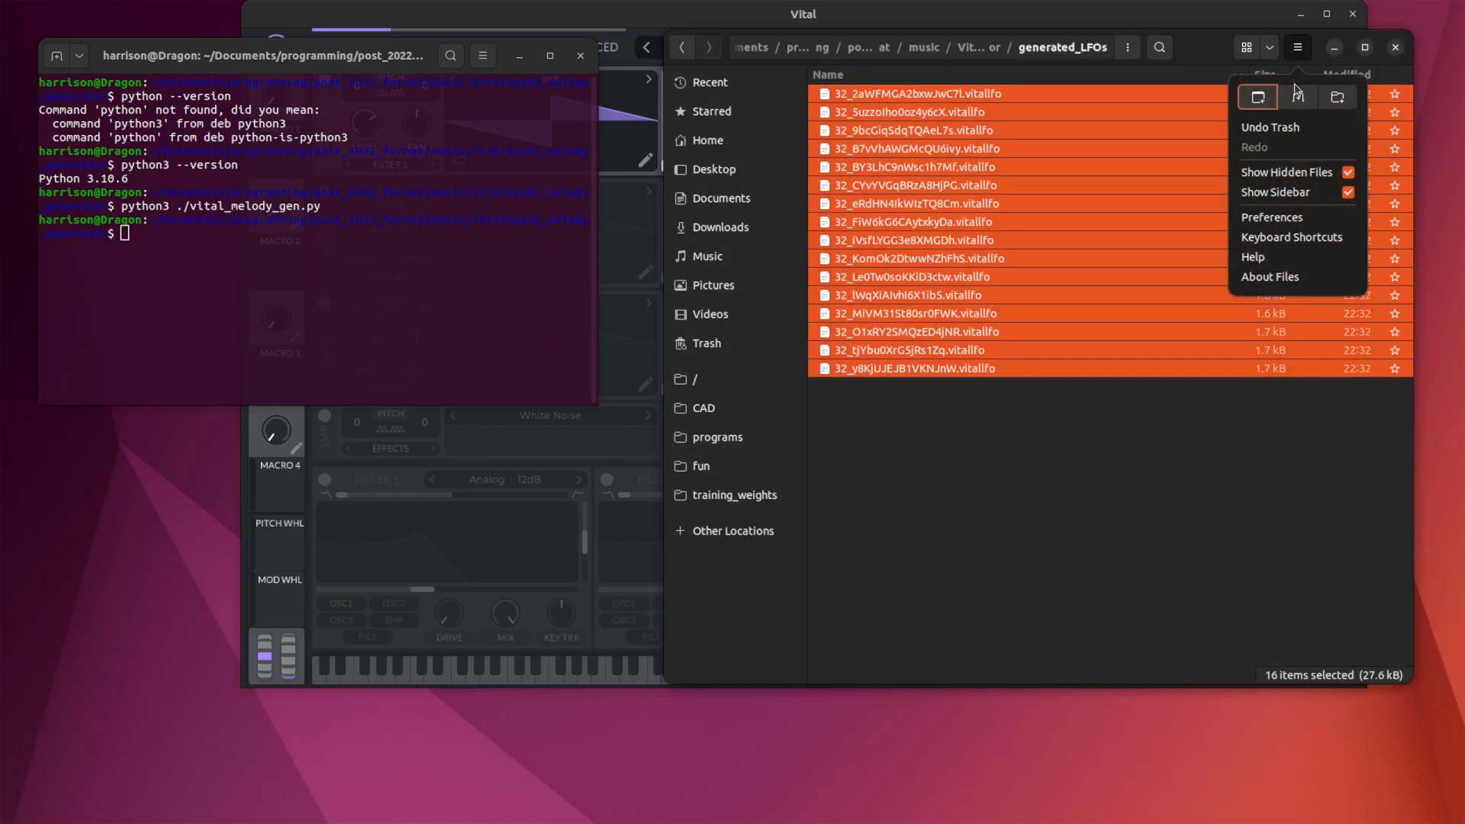
pyautogui.click(1298, 95)
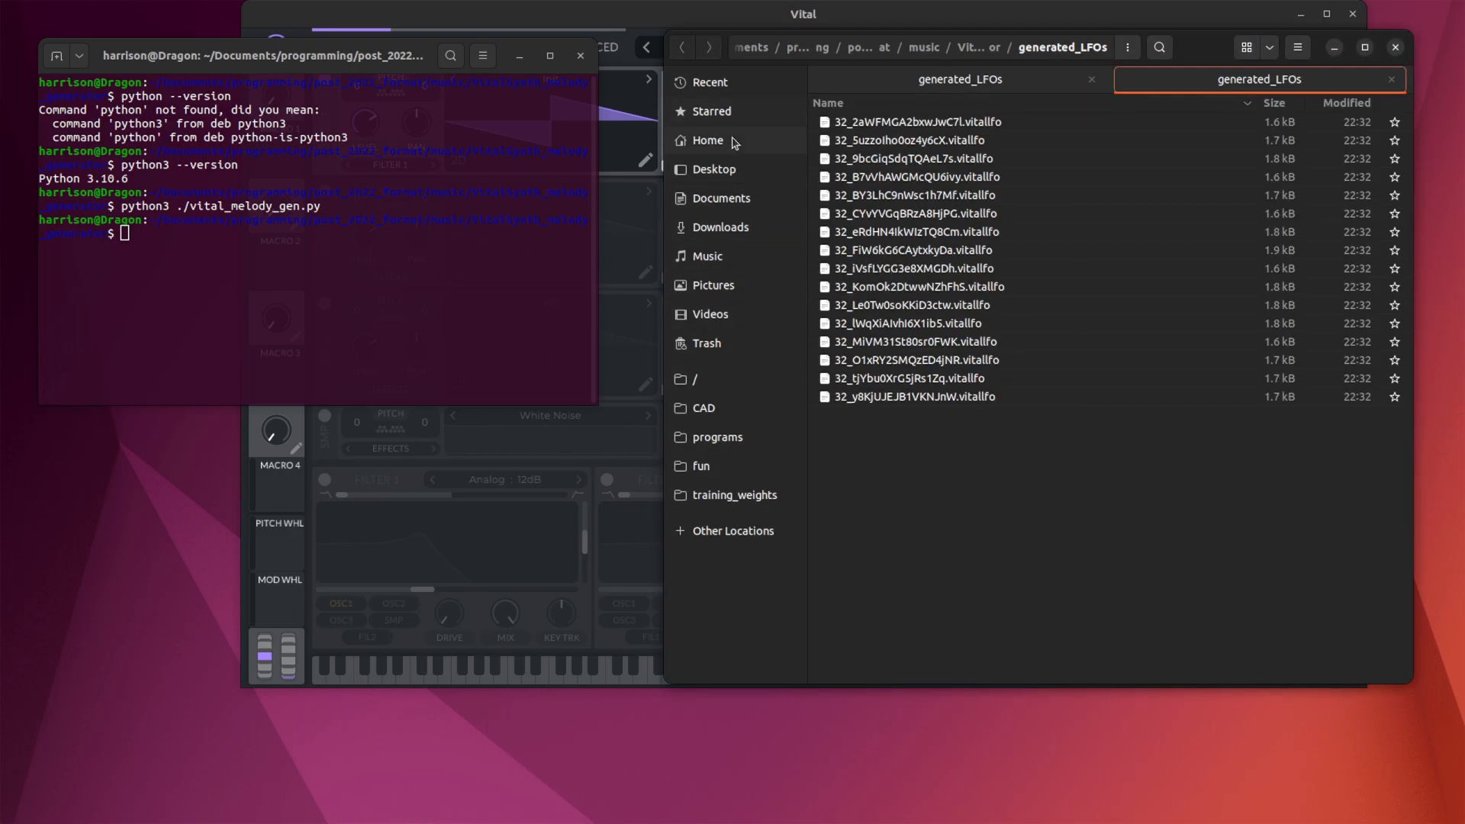
pyautogui.click(708, 140)
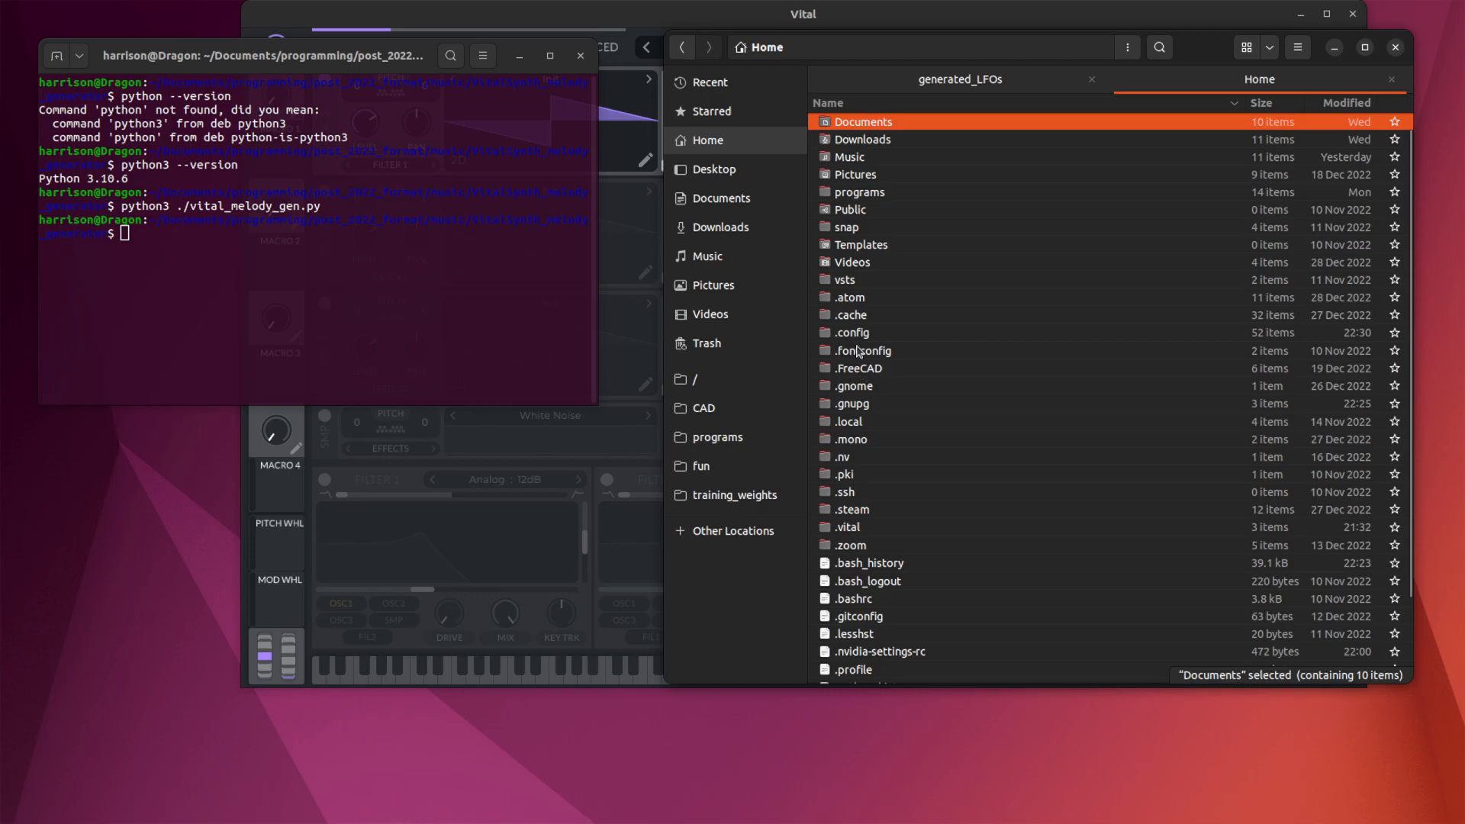
pyautogui.doubleClick(860, 421)
pyautogui.doubleClick(861, 177)
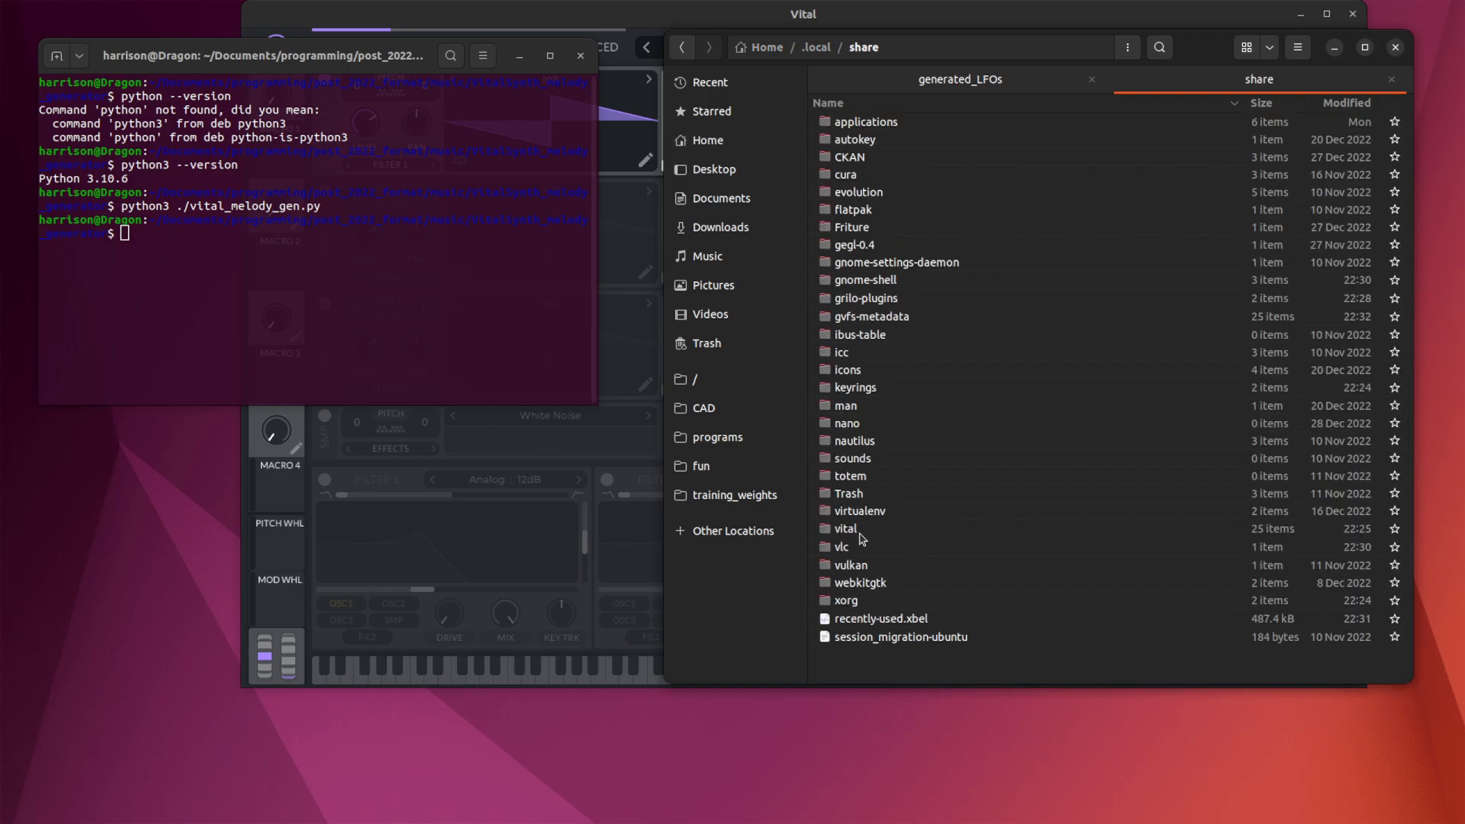
pyautogui.doubleClick(860, 533)
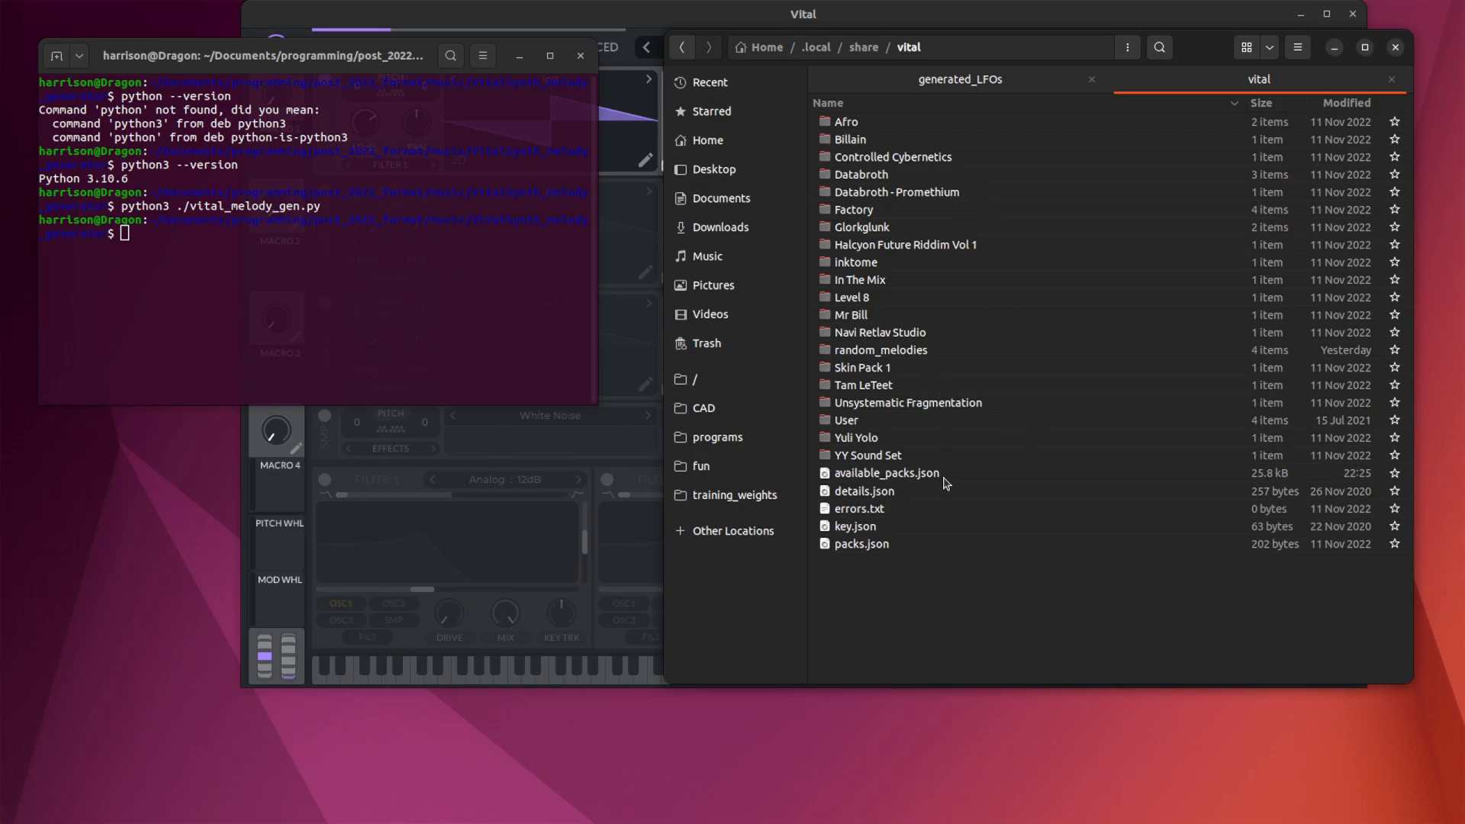
# - Create a folder named Generated_Melodies inside the vital folder and open it
pyautogui.rightClick(923, 620)
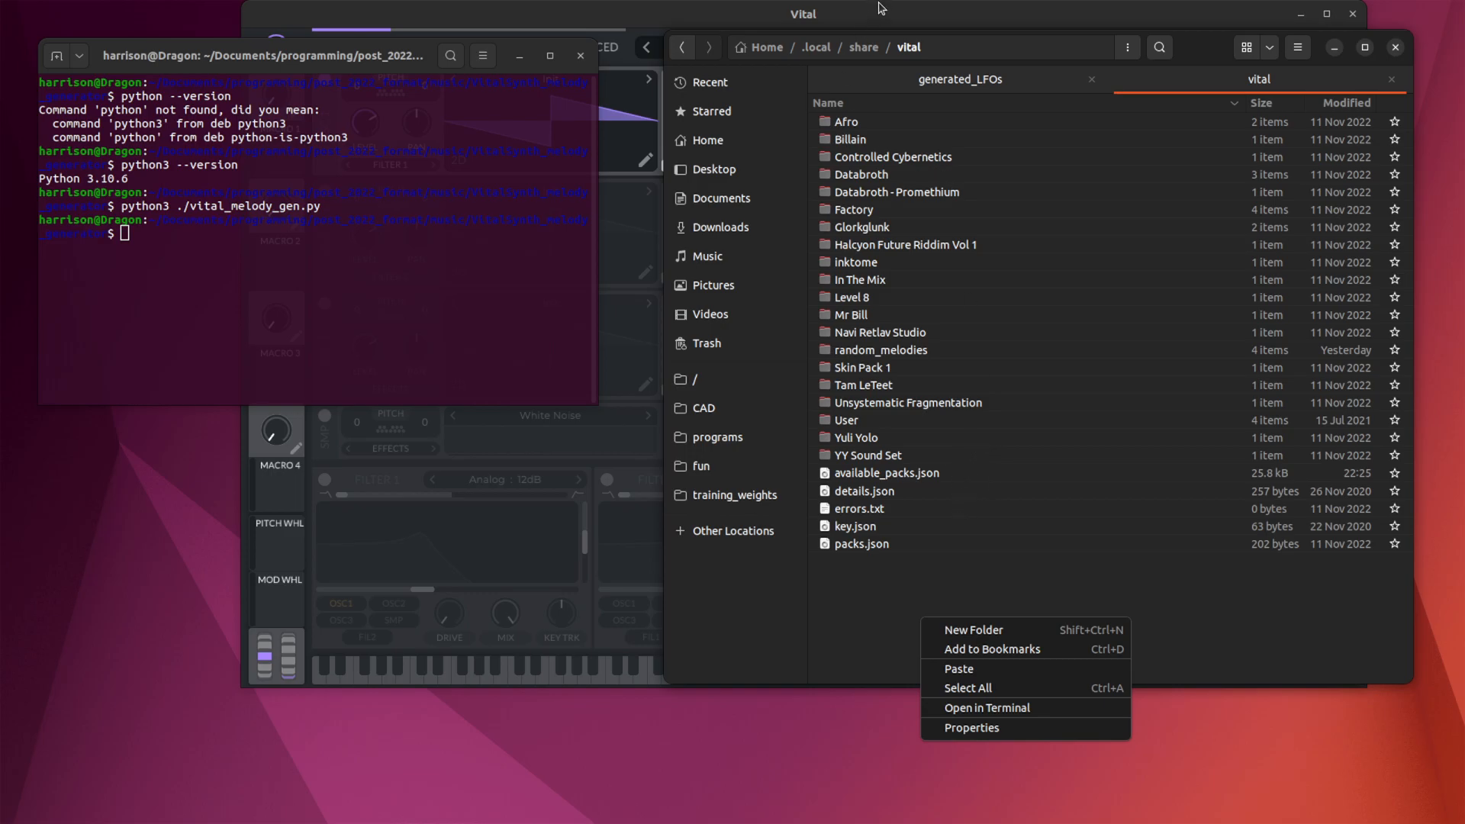
pyautogui.click(1030, 632)
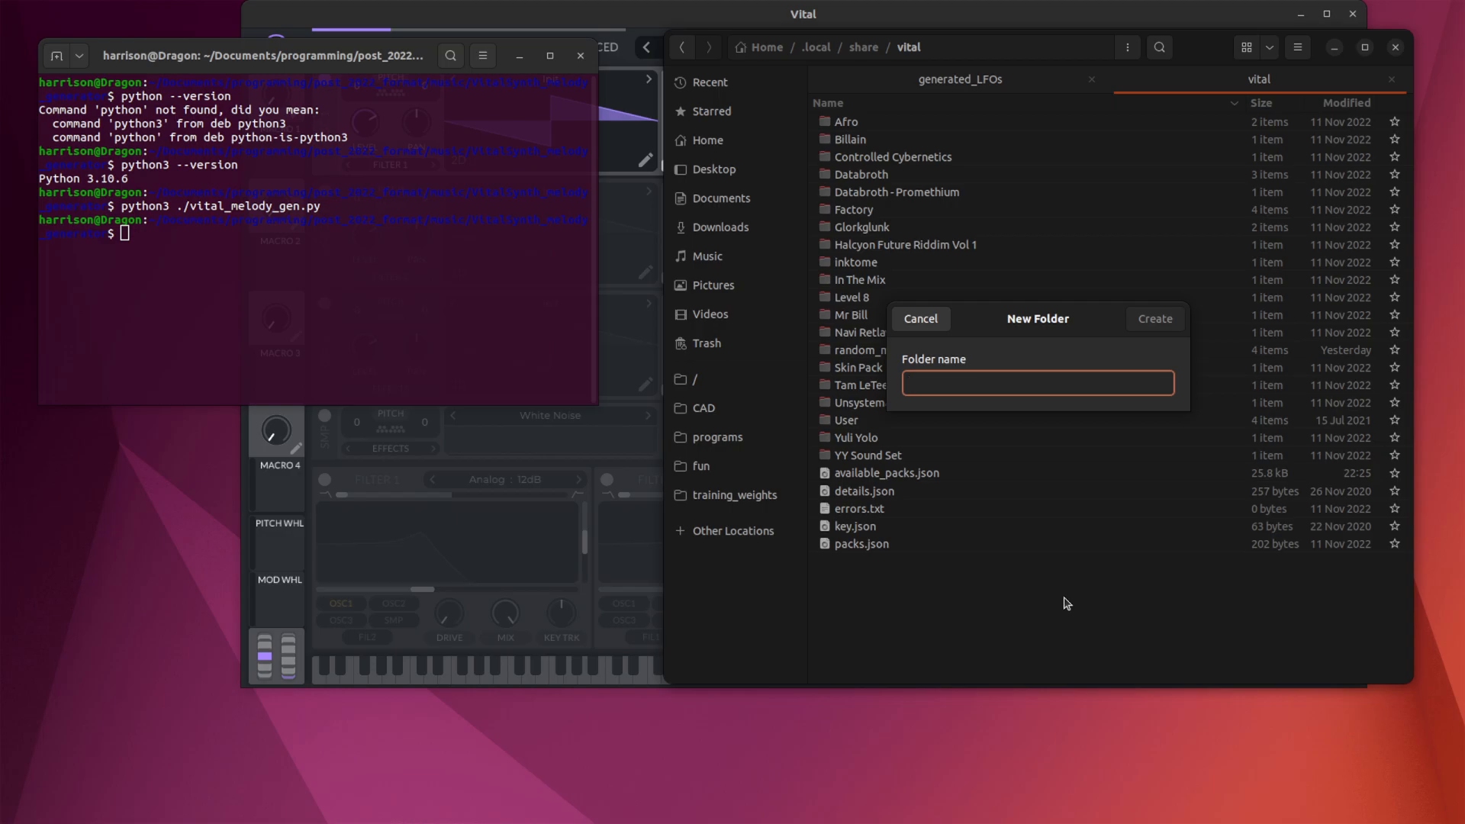
pyautogui.write('Generated_Melodies')
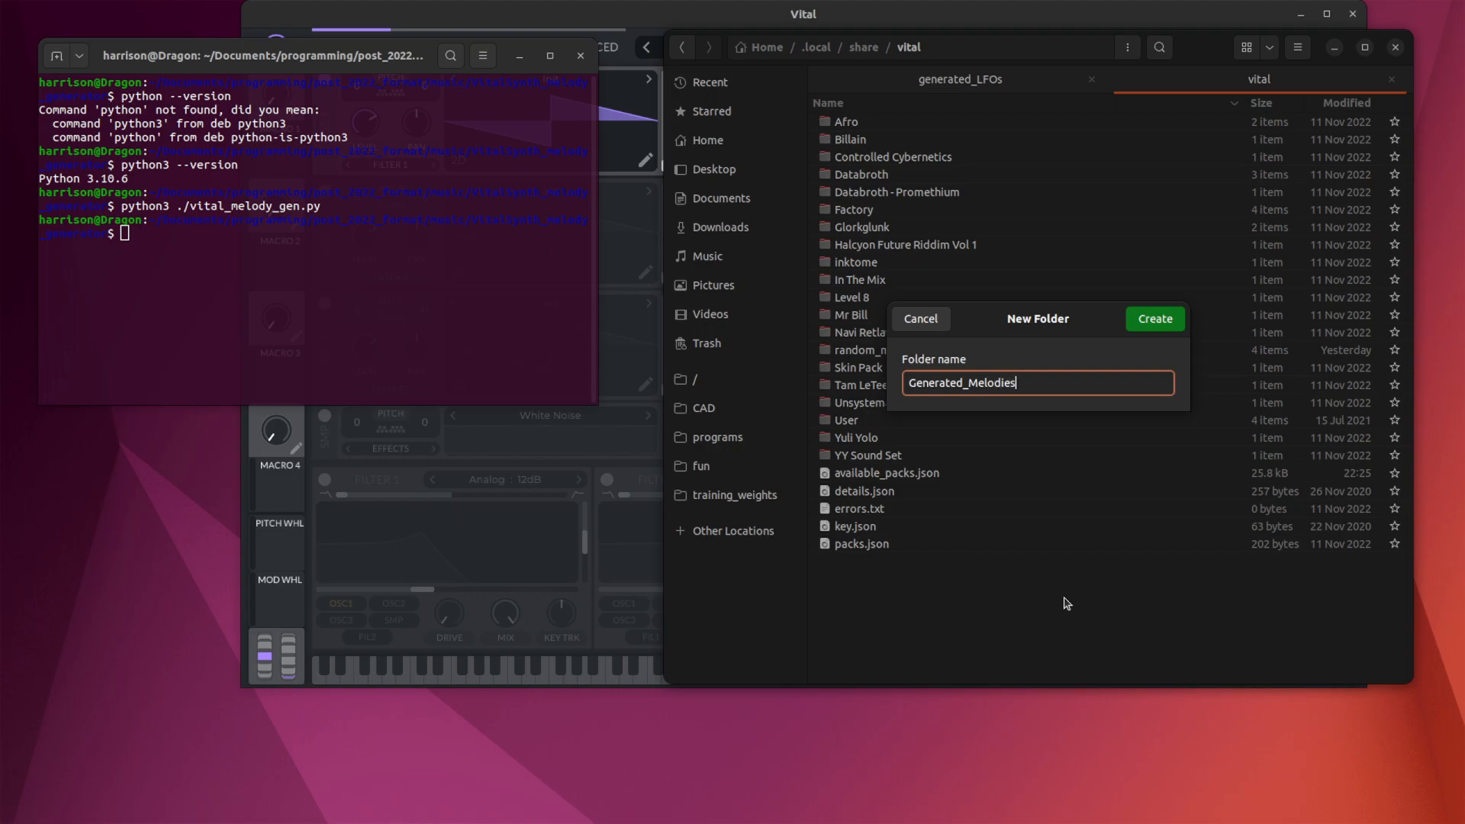
pyautogui.press('Return')
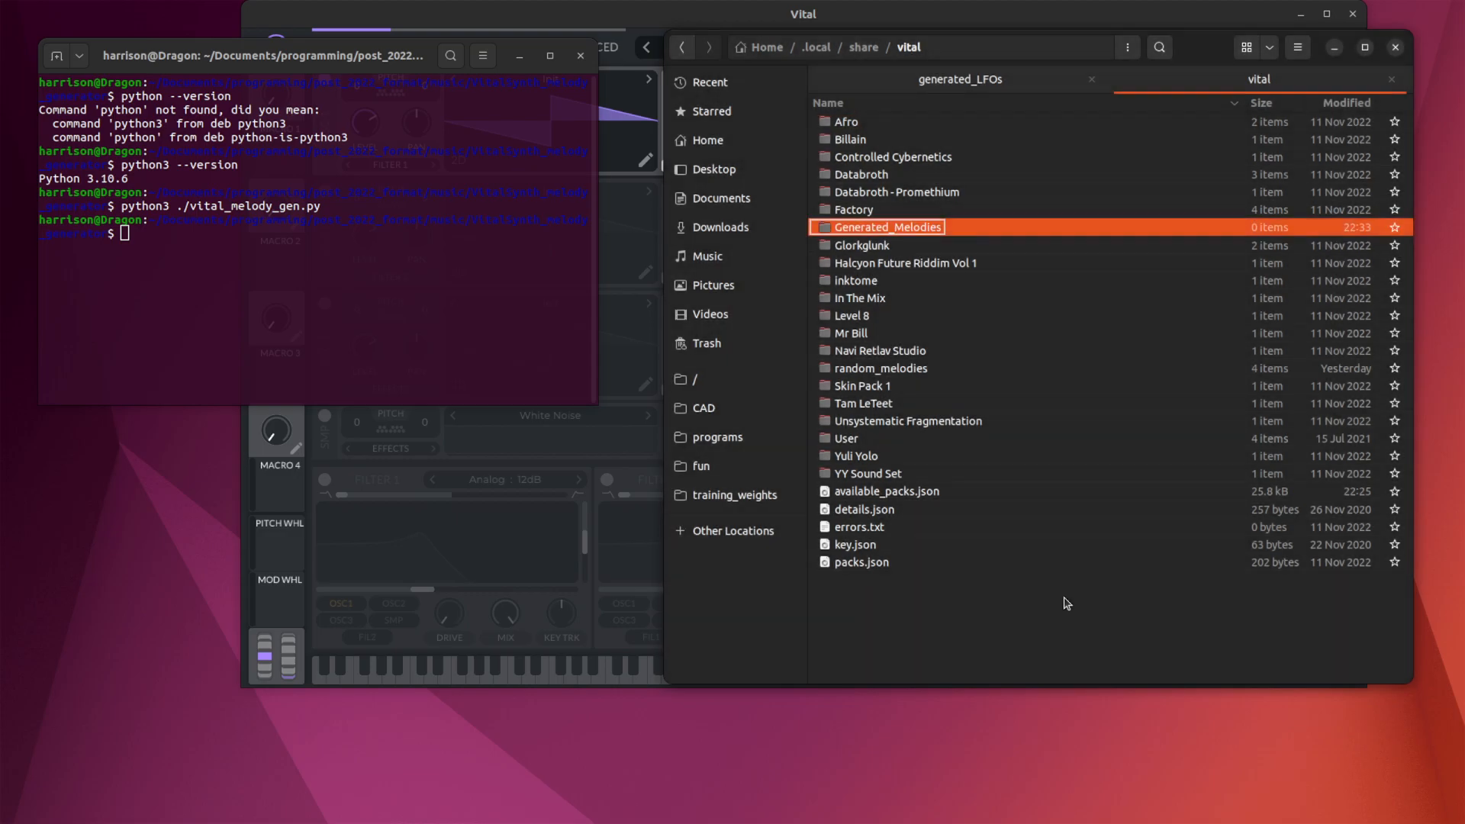
pyautogui.doubleClick(939, 229)
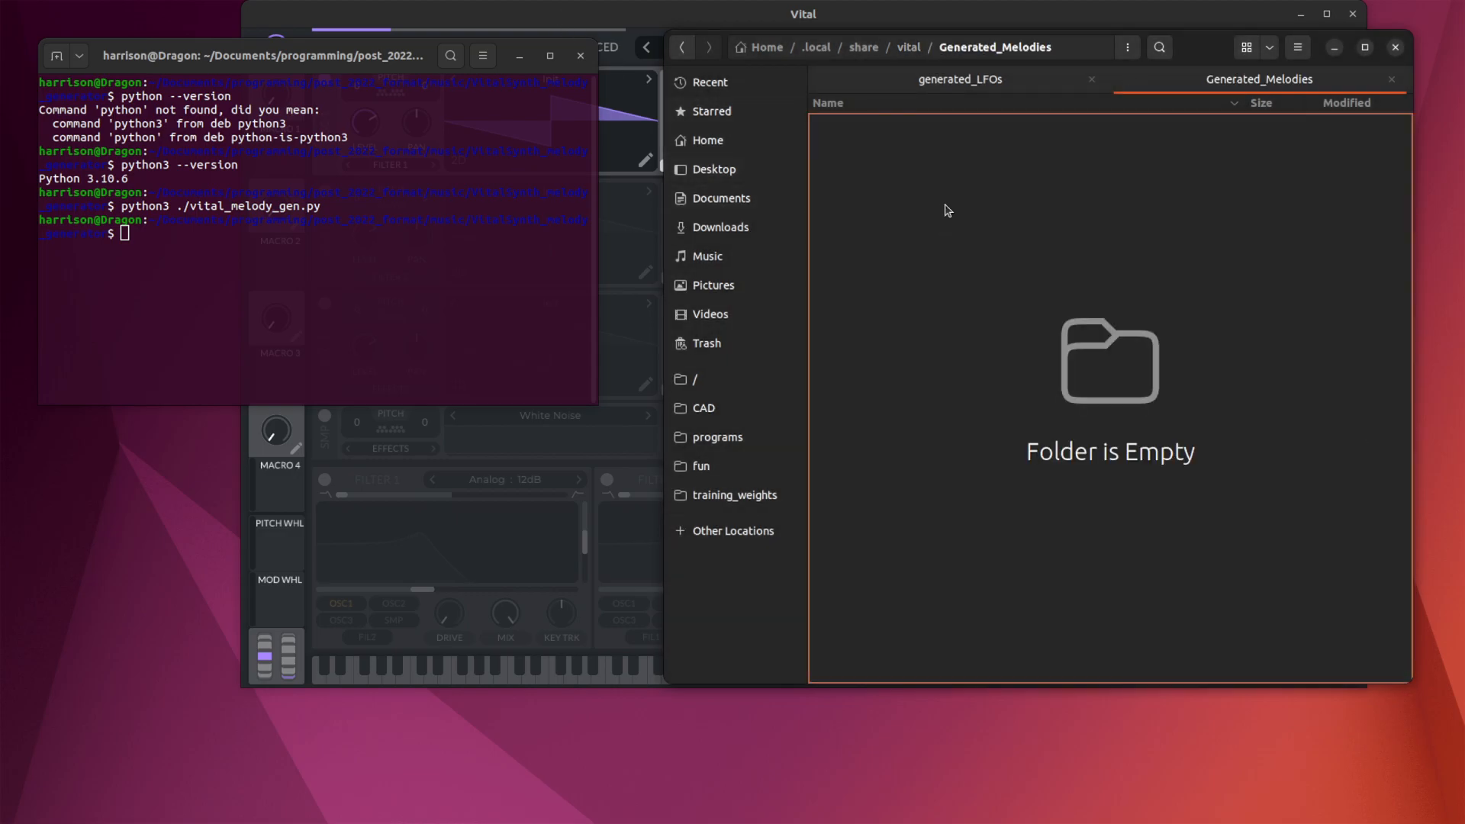
# - Create a subfolder named LFOs inside the Generated_Melodies folder
pyautogui.rightClick(963, 188)
pyautogui.click(992, 191)
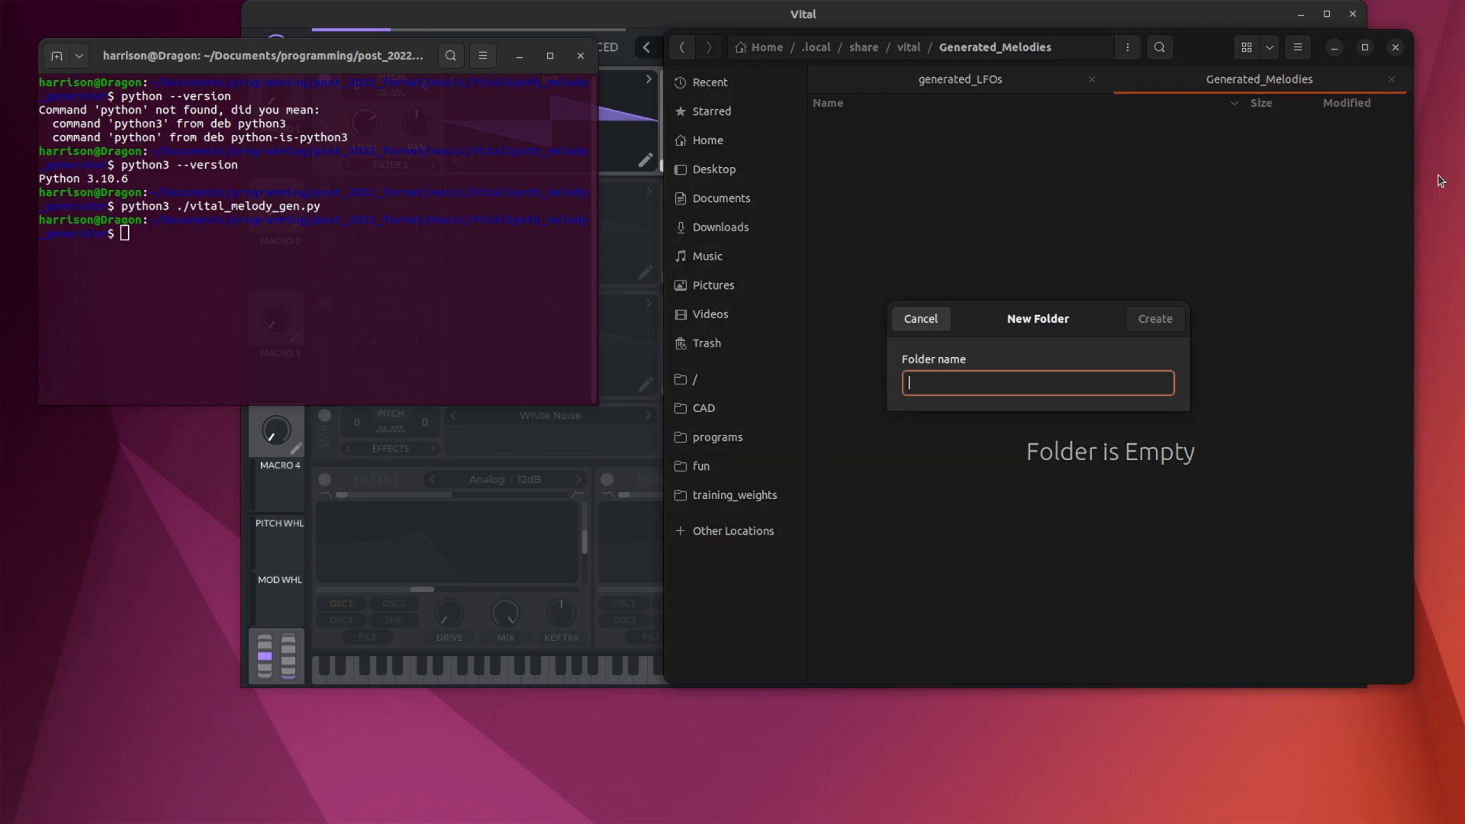
pyautogui.write('LFOs')
pyautogui.press('Return')
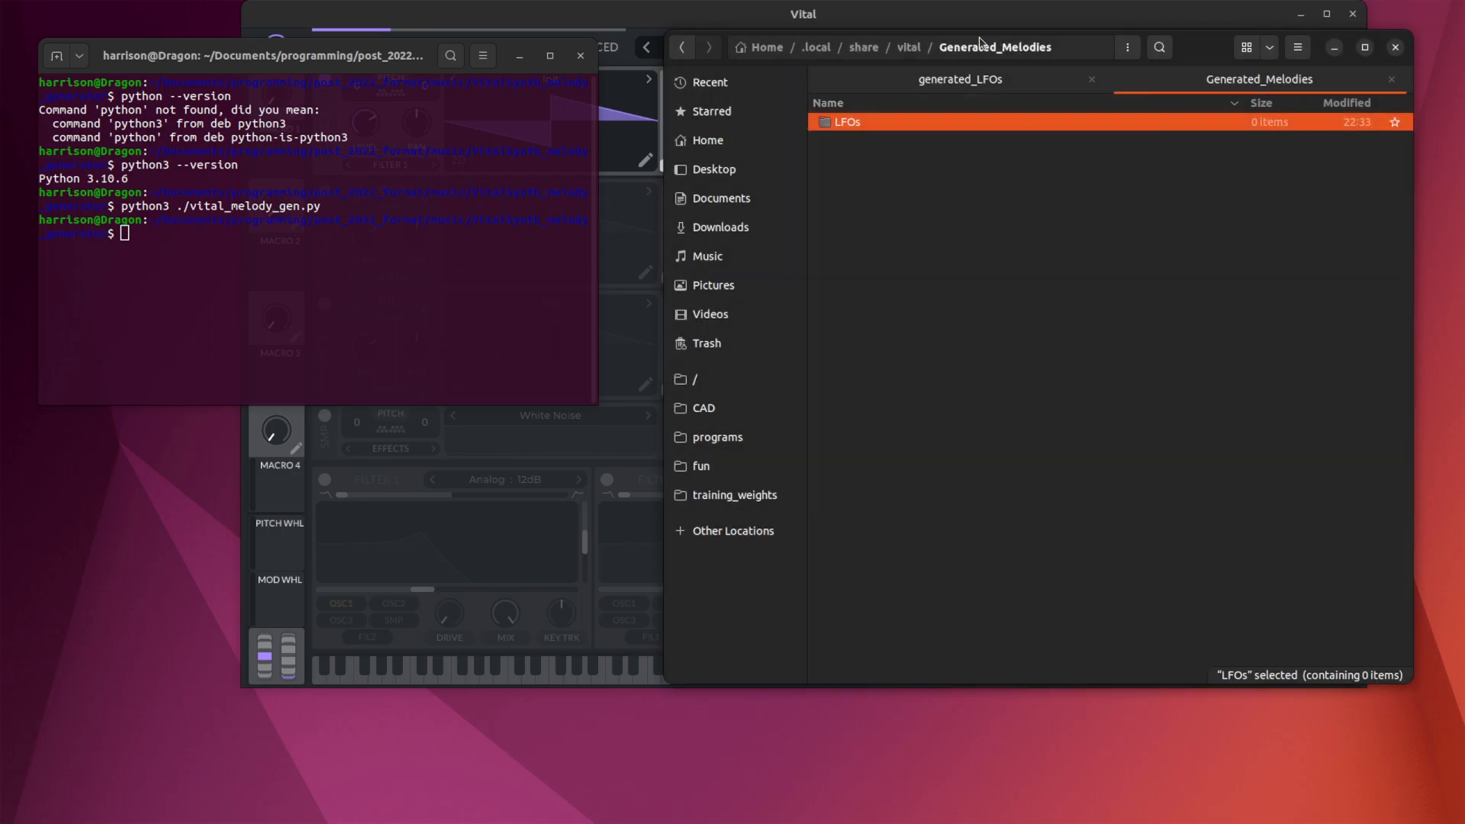
# - Check the subfolder layout of the Databroth preset folder inside the vital directory
pyautogui.click(912, 48)
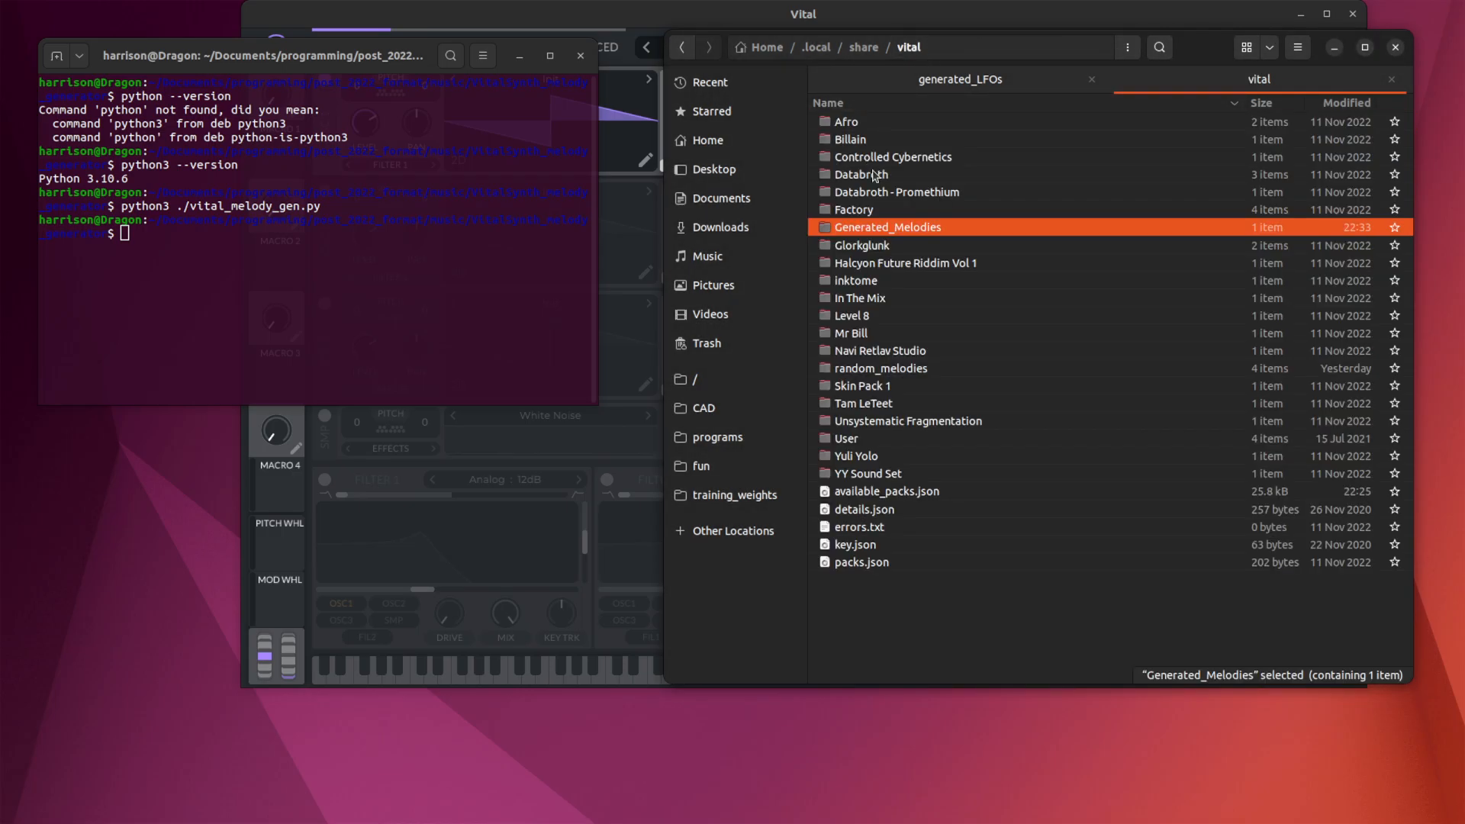
pyautogui.doubleClick(874, 174)
pyautogui.click(908, 46)
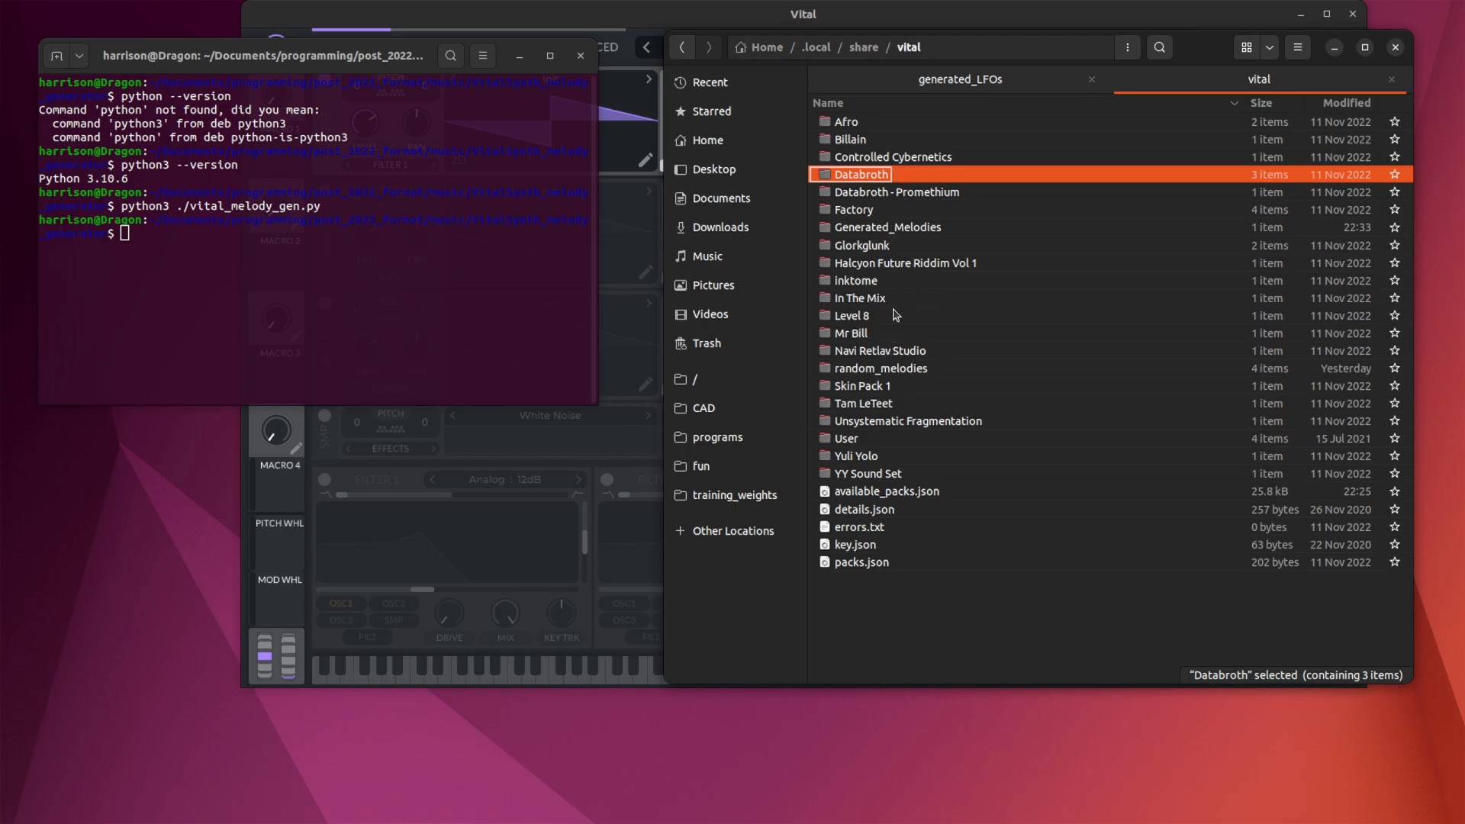
# - Paste the copied .vitallfo files into the LFOs folder of Generated_Melodies
pyautogui.doubleClick(914, 226)
pyautogui.doubleClick(901, 126)
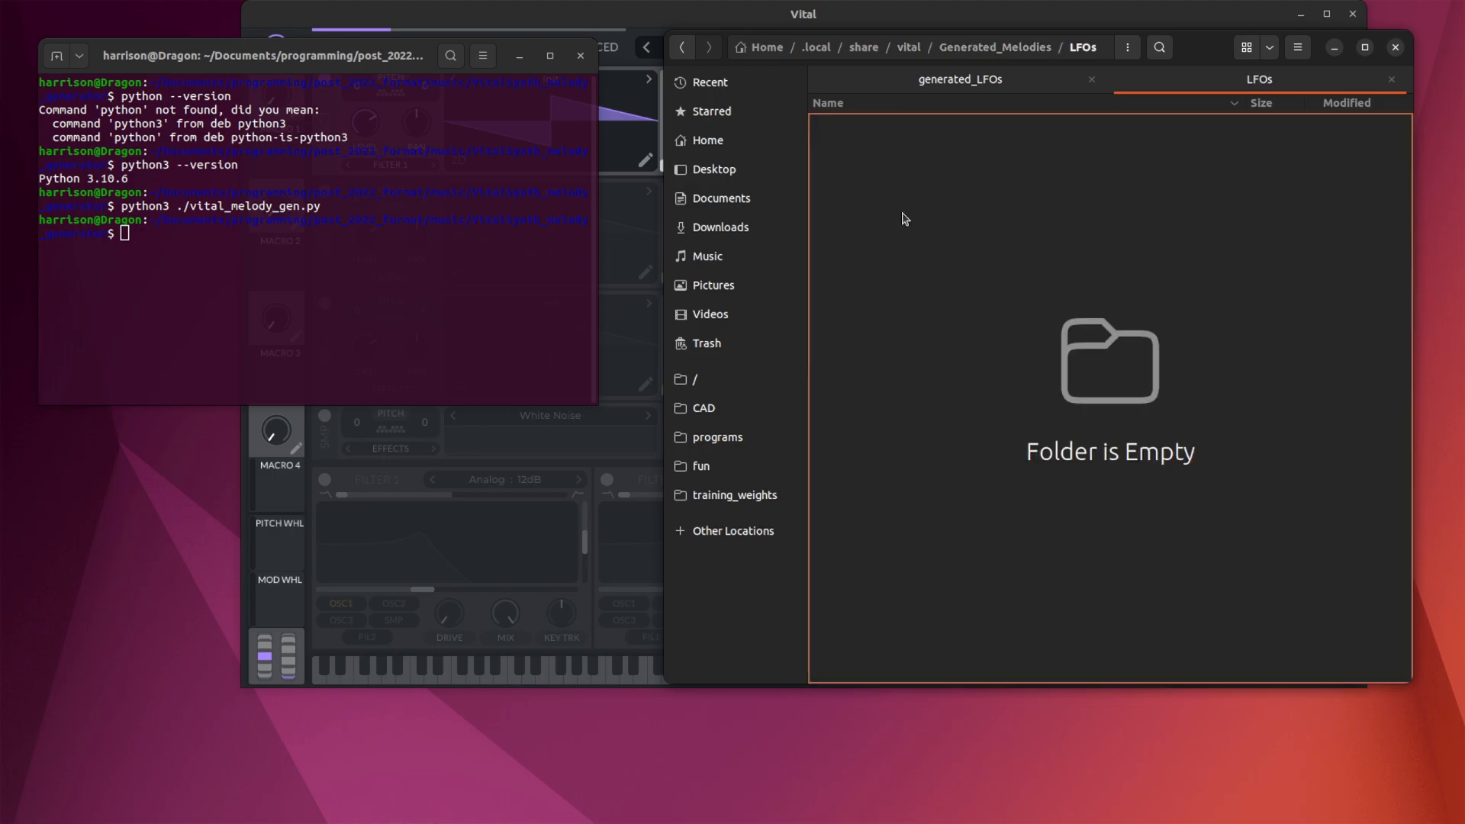
pyautogui.hotkey('ctrl', 'v')
pyautogui.click(1146, 493)
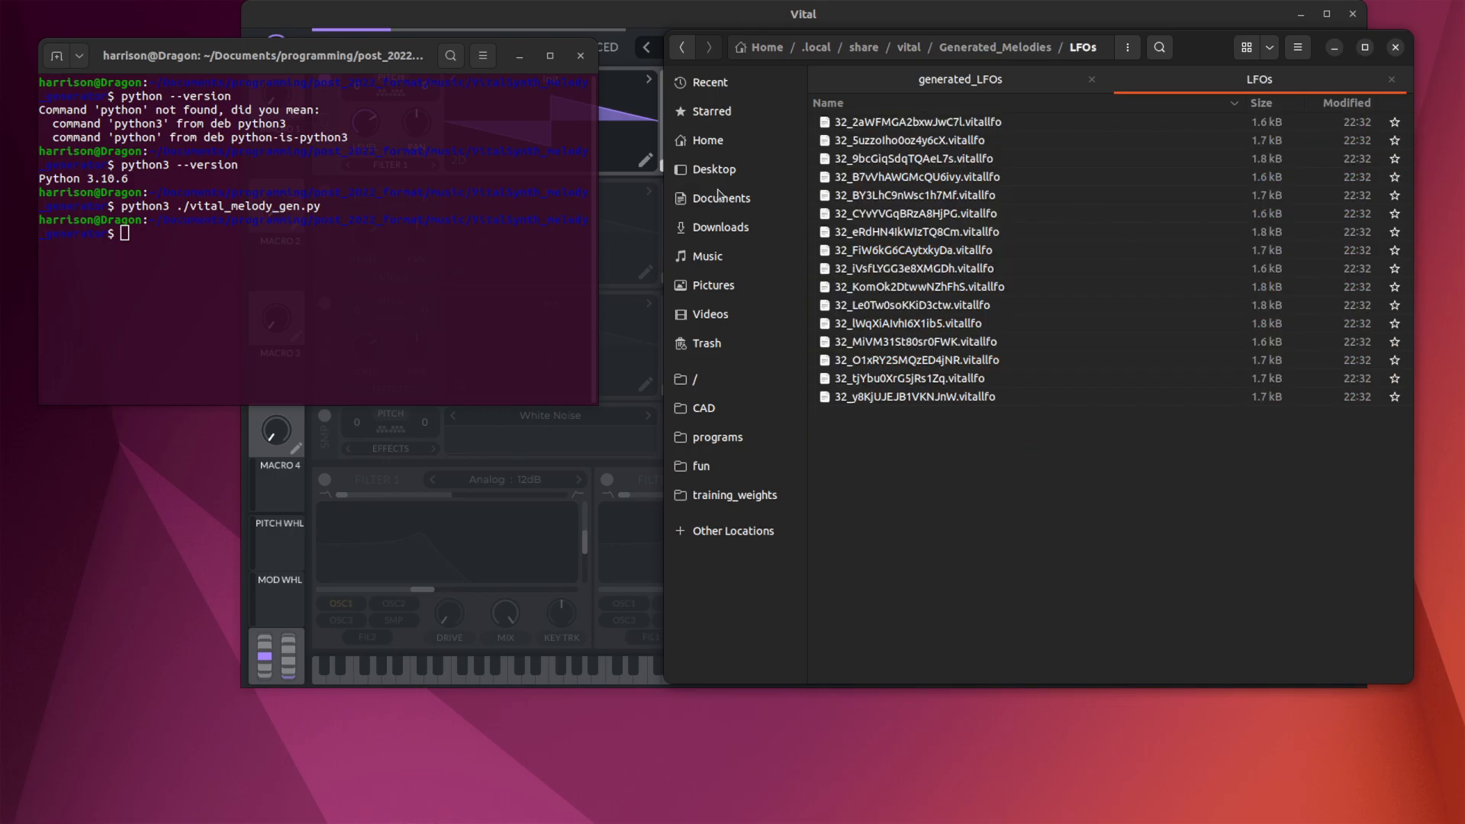
# - Switch to Vital and load the shape 32_9bcGiqSdqTQAeL7s from the Generated_Melodies folder into LFO 1
pyautogui.click(624, 26)
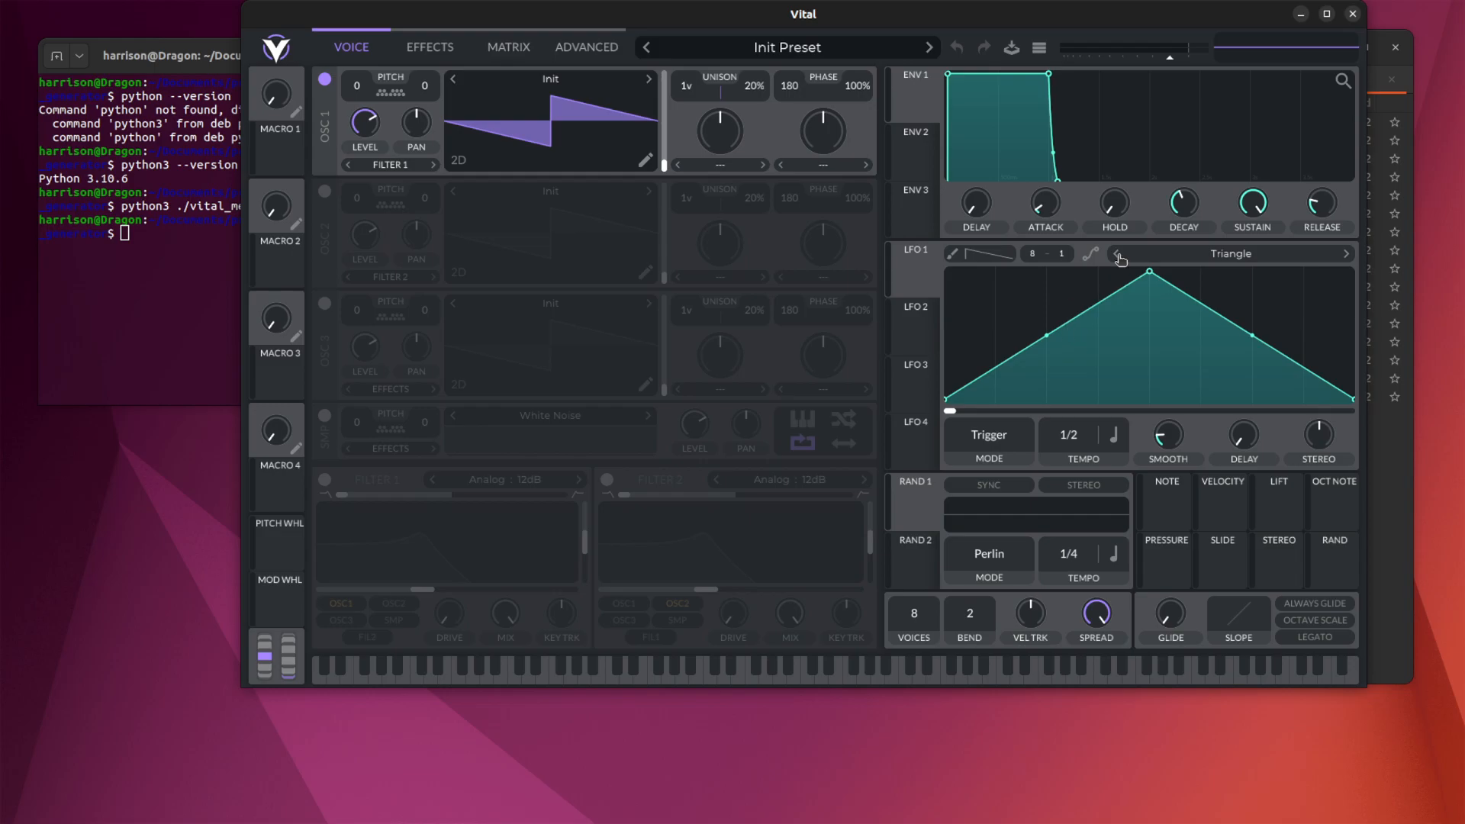
pyautogui.click(1172, 260)
pyautogui.click(1098, 183)
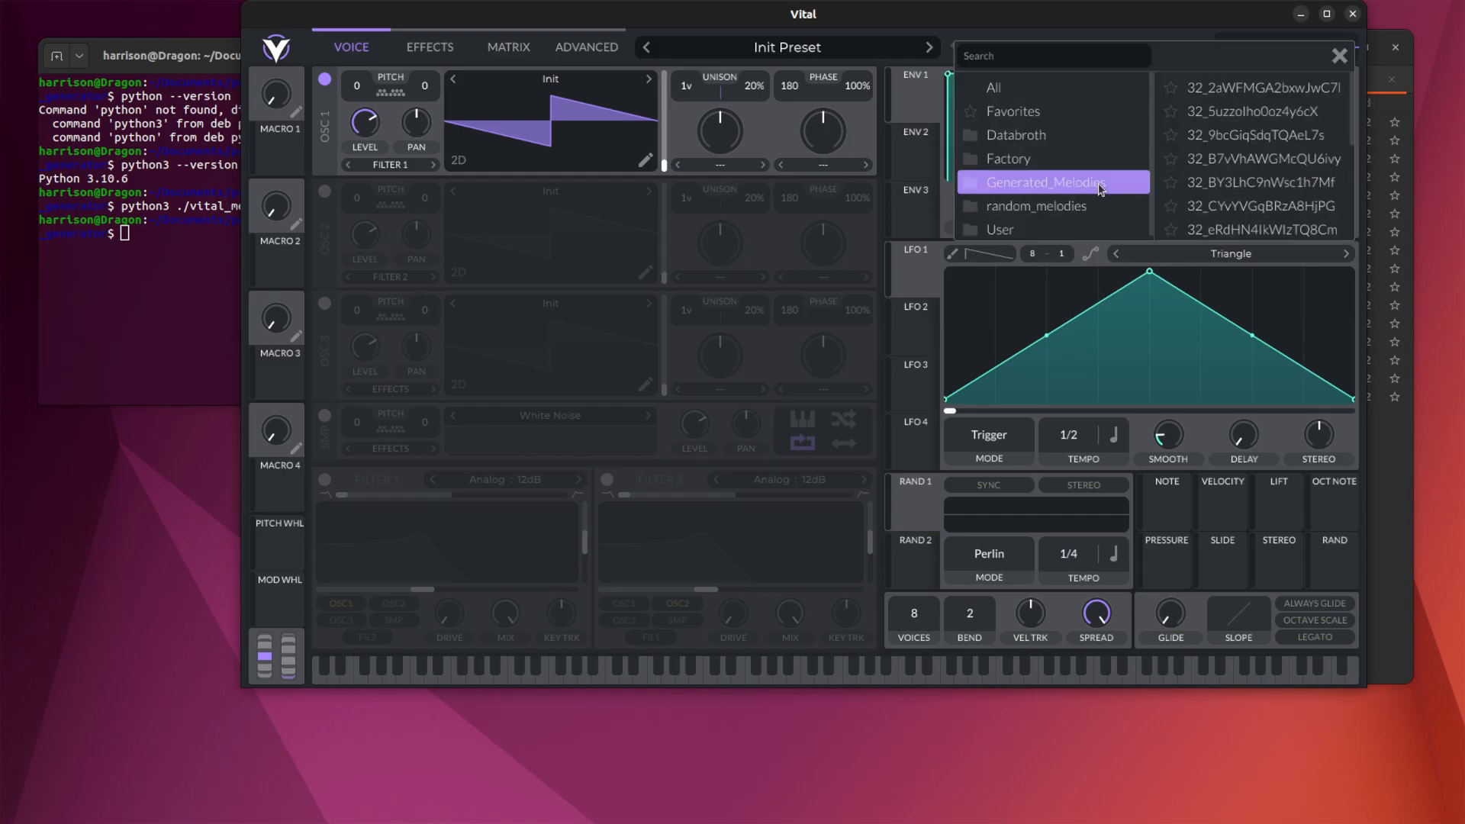
pyautogui.click(1266, 135)
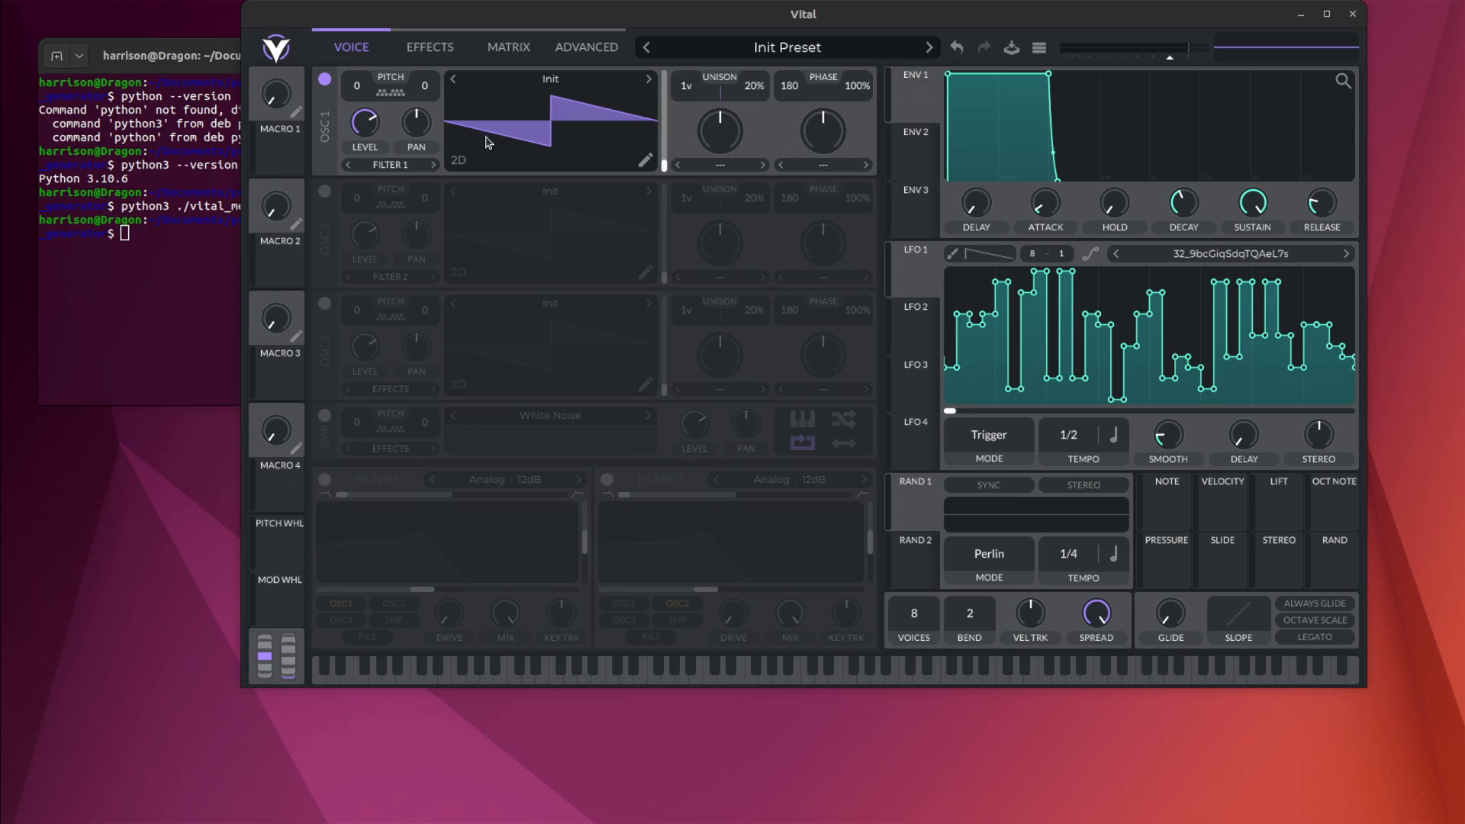
# - Assign LFO 1 to oscillator 1's pitch transpose and enter an exact modulation amount
pyautogui.moveTo(885, 276); pyautogui.dragTo(365, 121)
pyautogui.rightClick(359, 111)
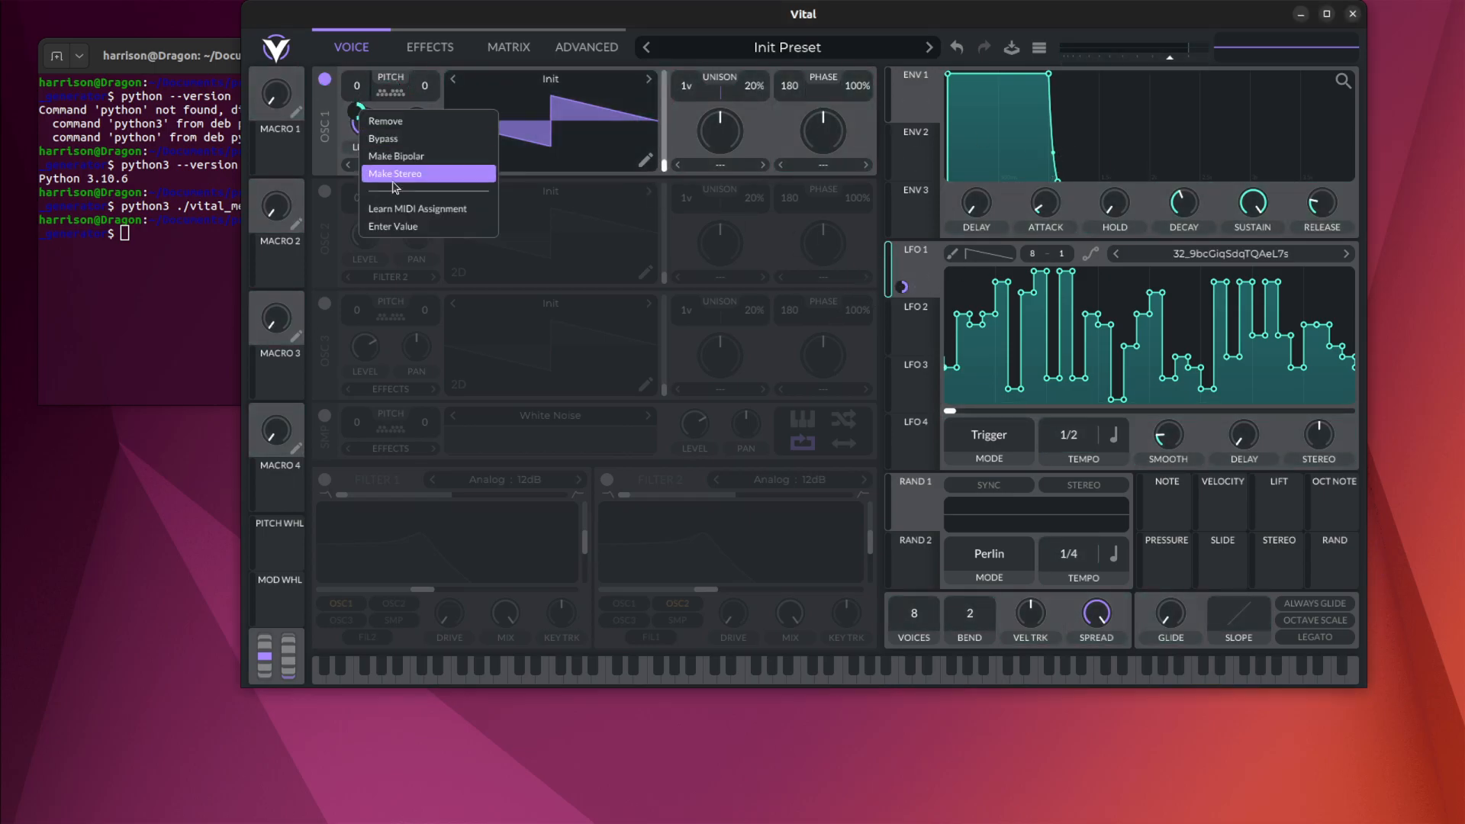
pyautogui.click(412, 224)
pyautogui.press('Return')
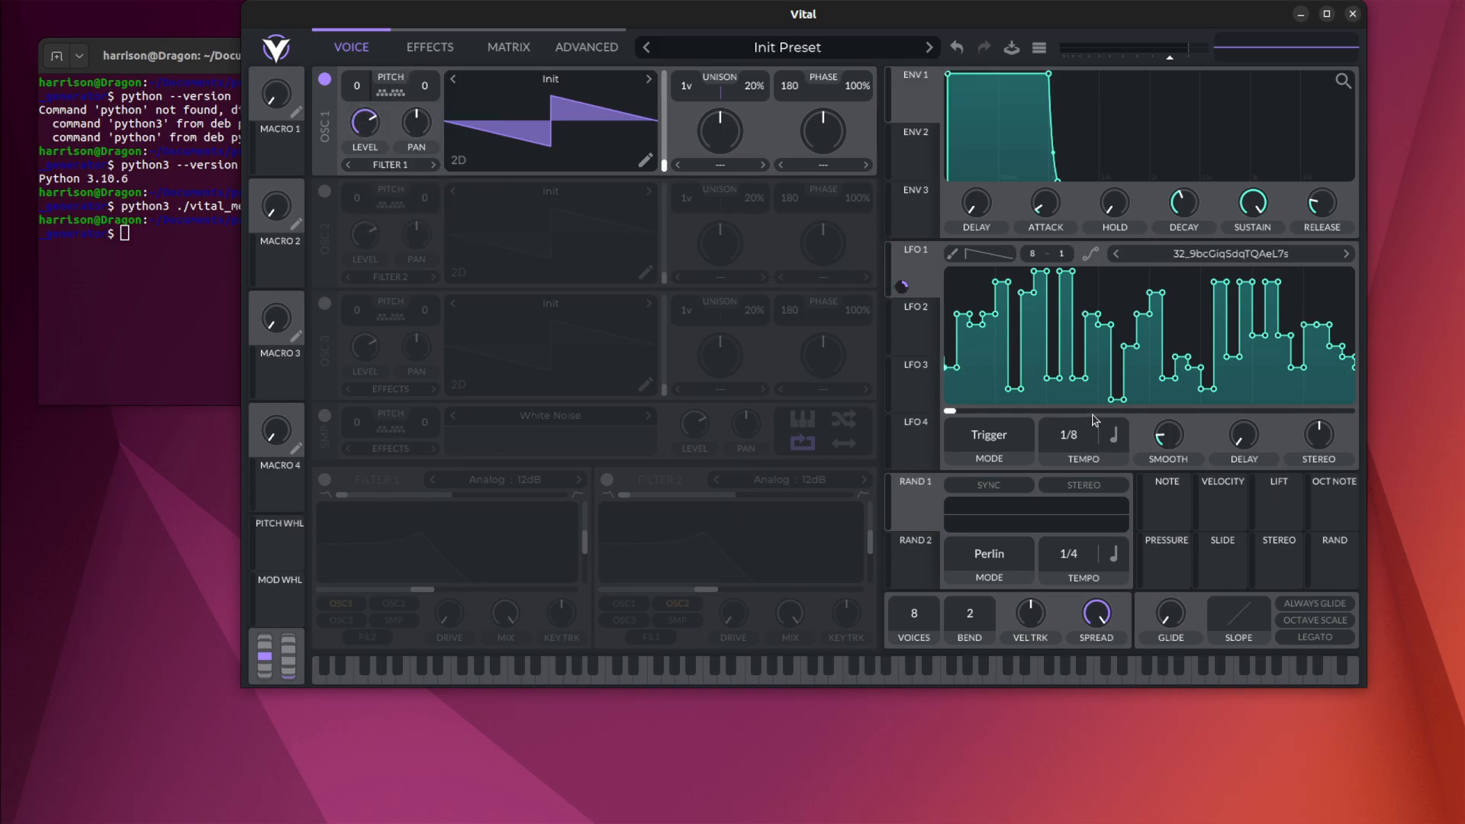
# - Set LFO 1's tempo to 2/1 and lower its smoothing to minimum
pyautogui.moveTo(1096, 475)
pyautogui.mouseDown()
pyautogui.moveTo(1094, 499)
pyautogui.moveTo(1097, 465)
pyautogui.mouseUp()
pyautogui.click(985, 434)
pyautogui.click(822, 241)
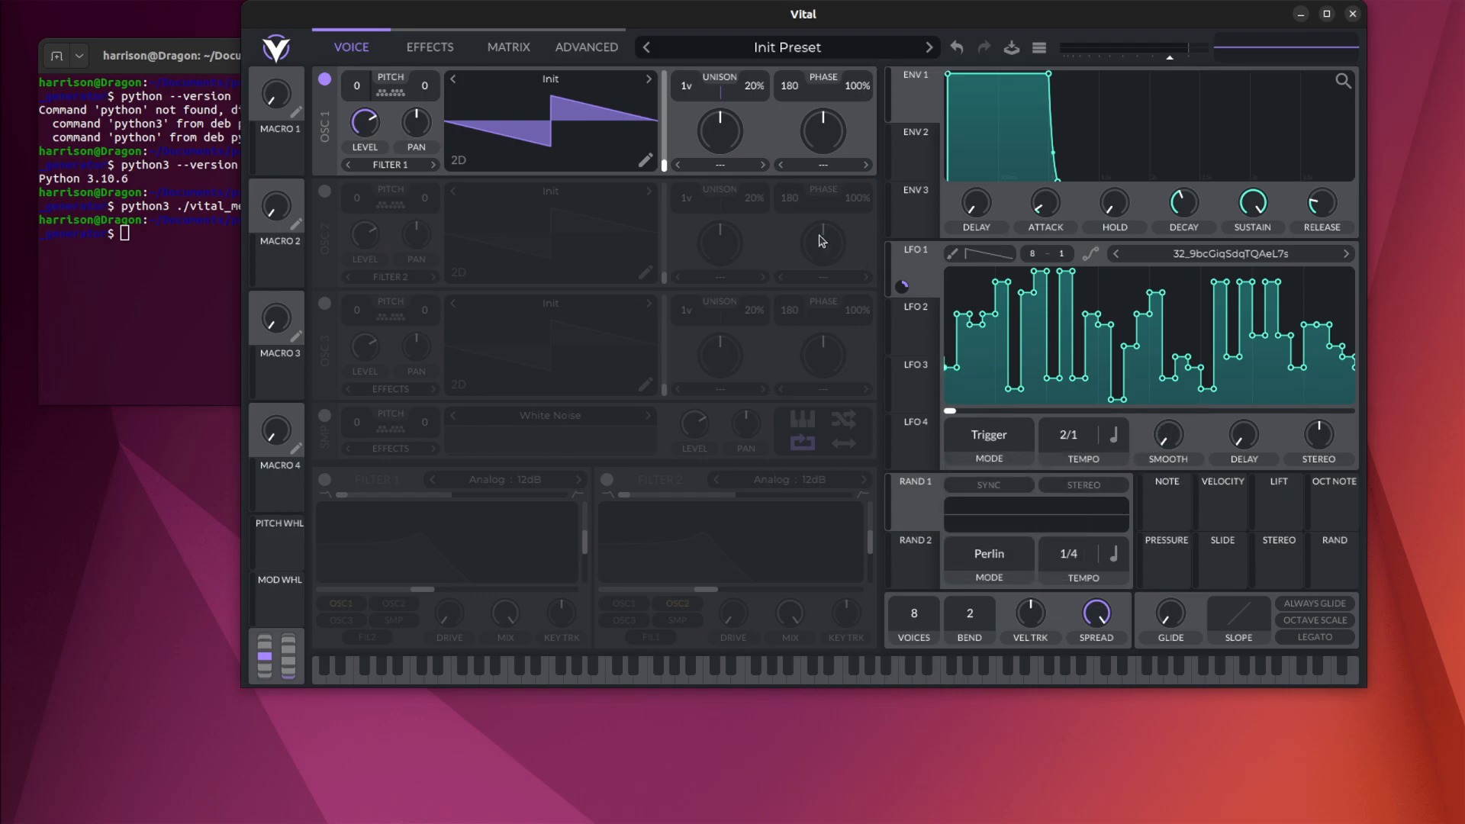
# - Load the Basic Shapes wavetable from Favorites into oscillator 1 and audition a note
pyautogui.click(602, 79)
pyautogui.click(717, 141)
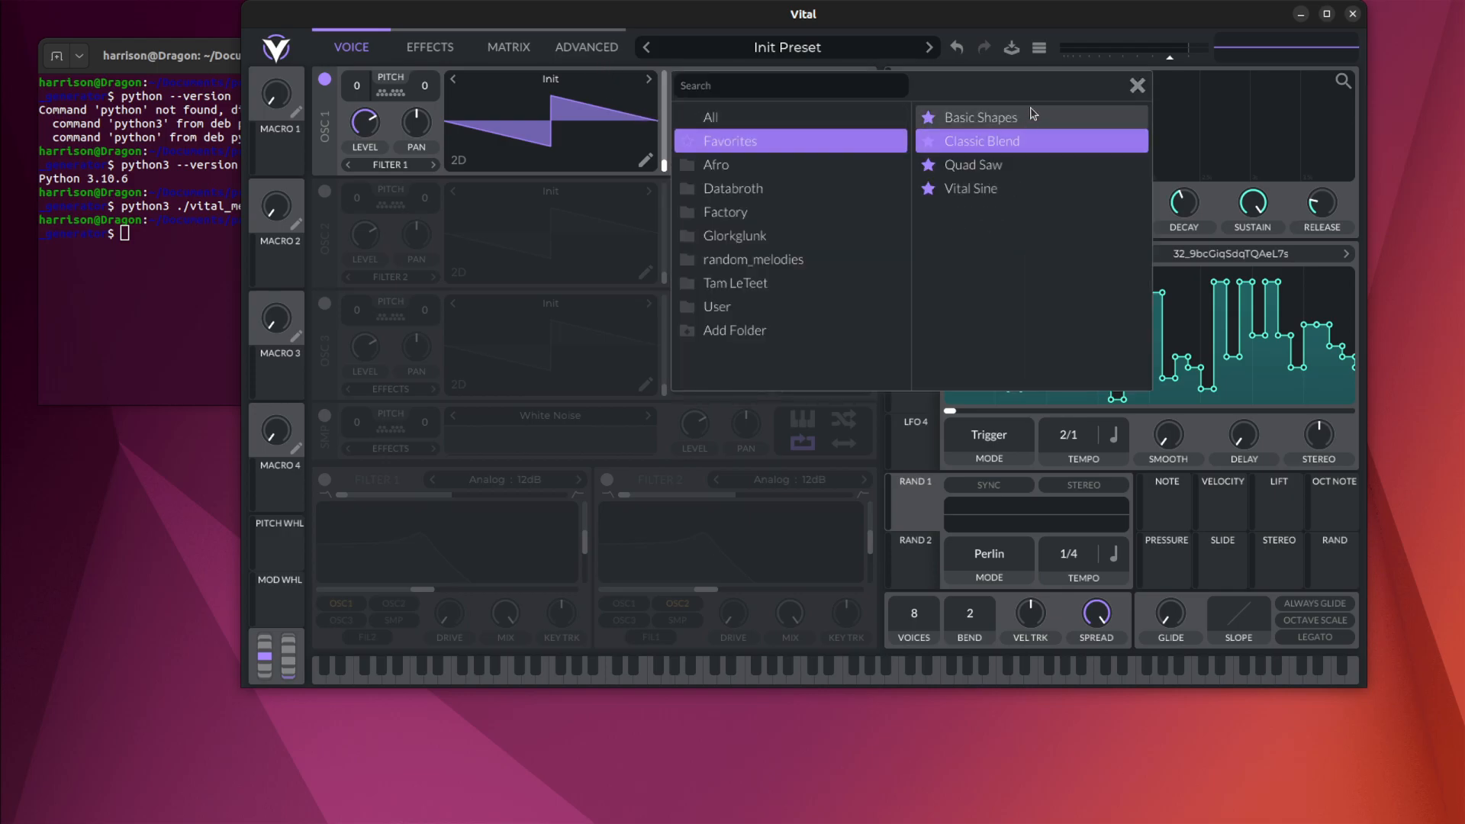
pyautogui.click(980, 116)
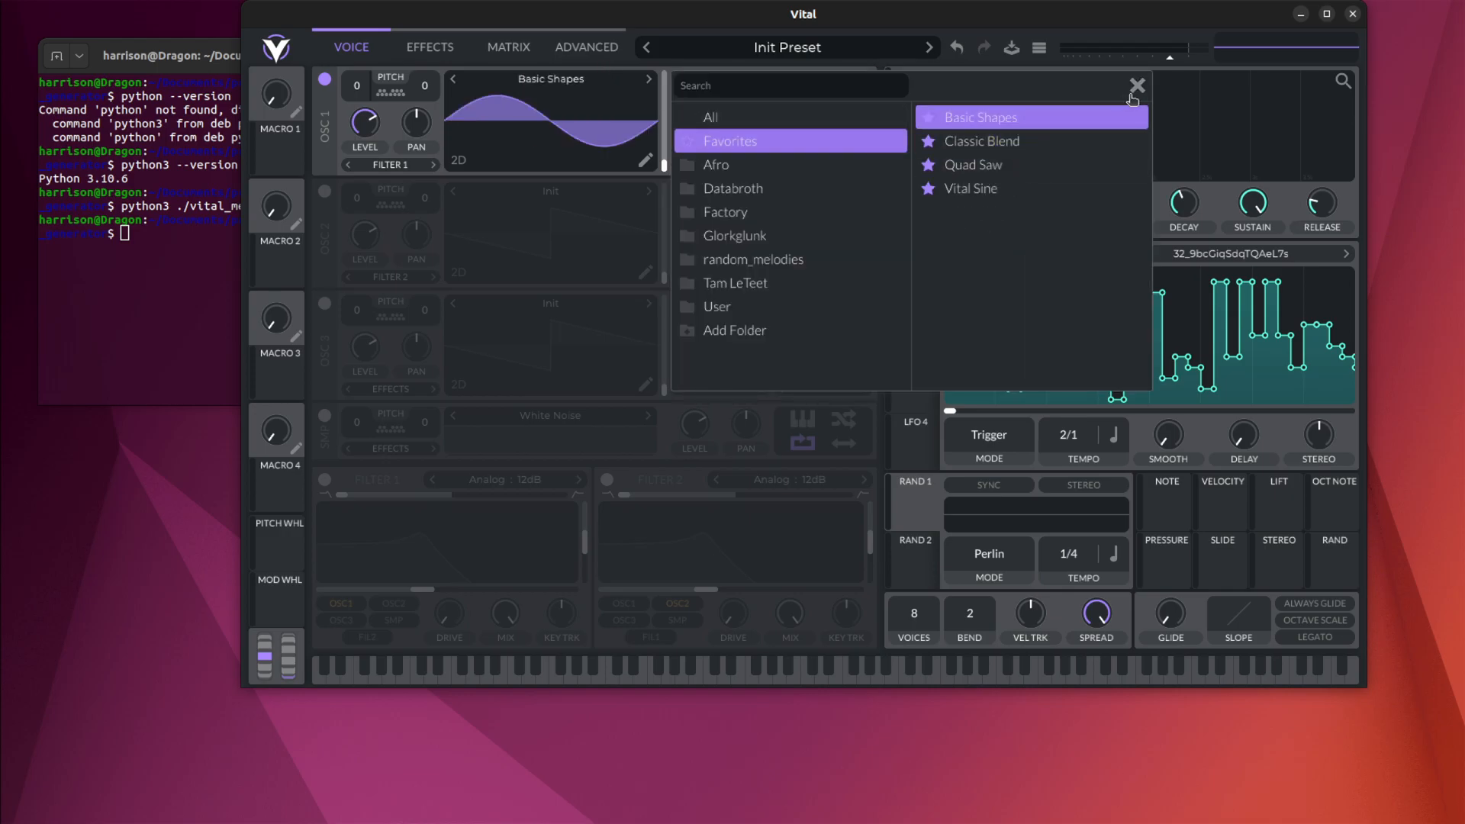
pyautogui.click(1137, 85)
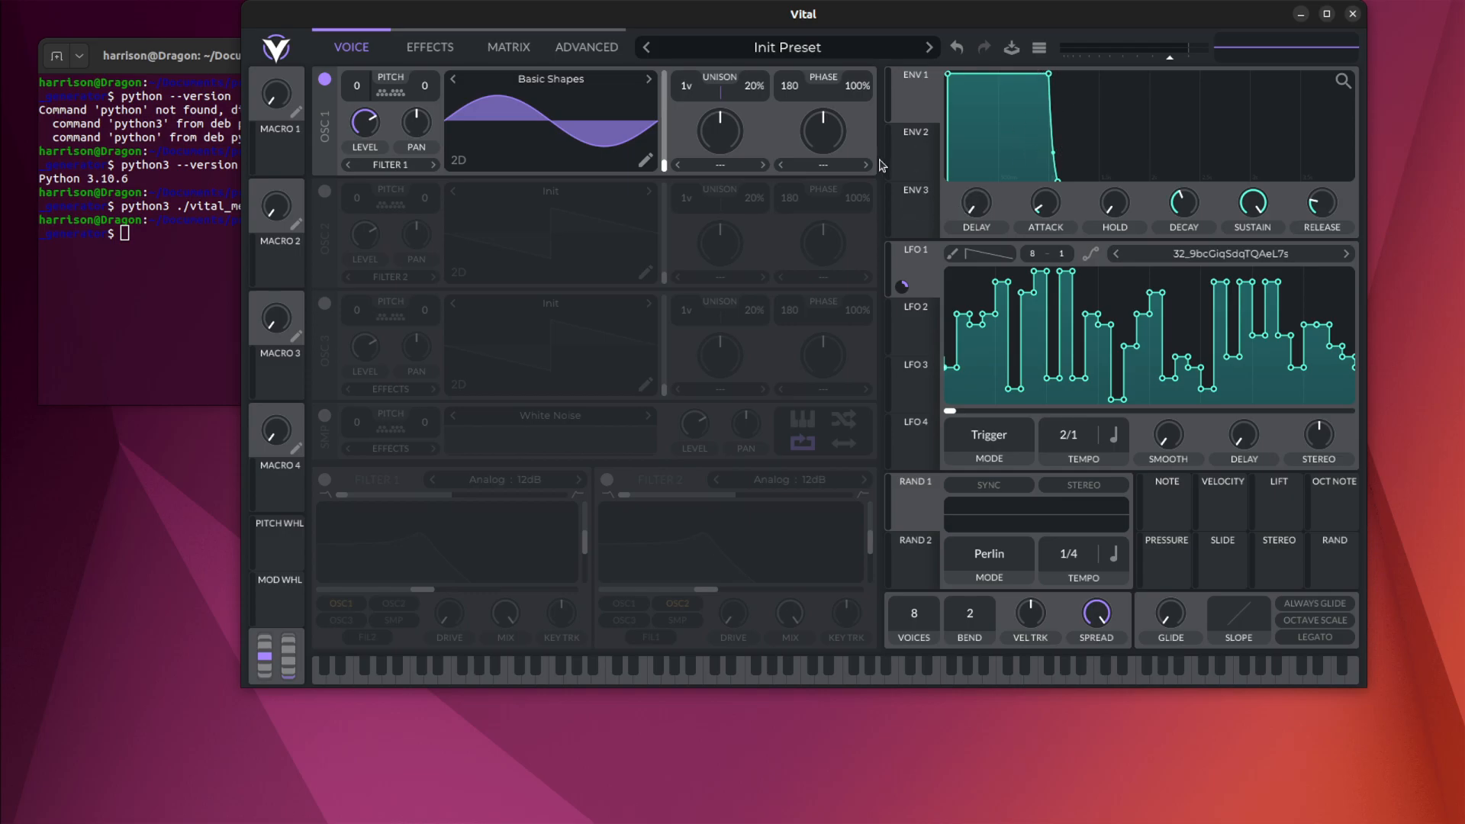
pyautogui.press('k')
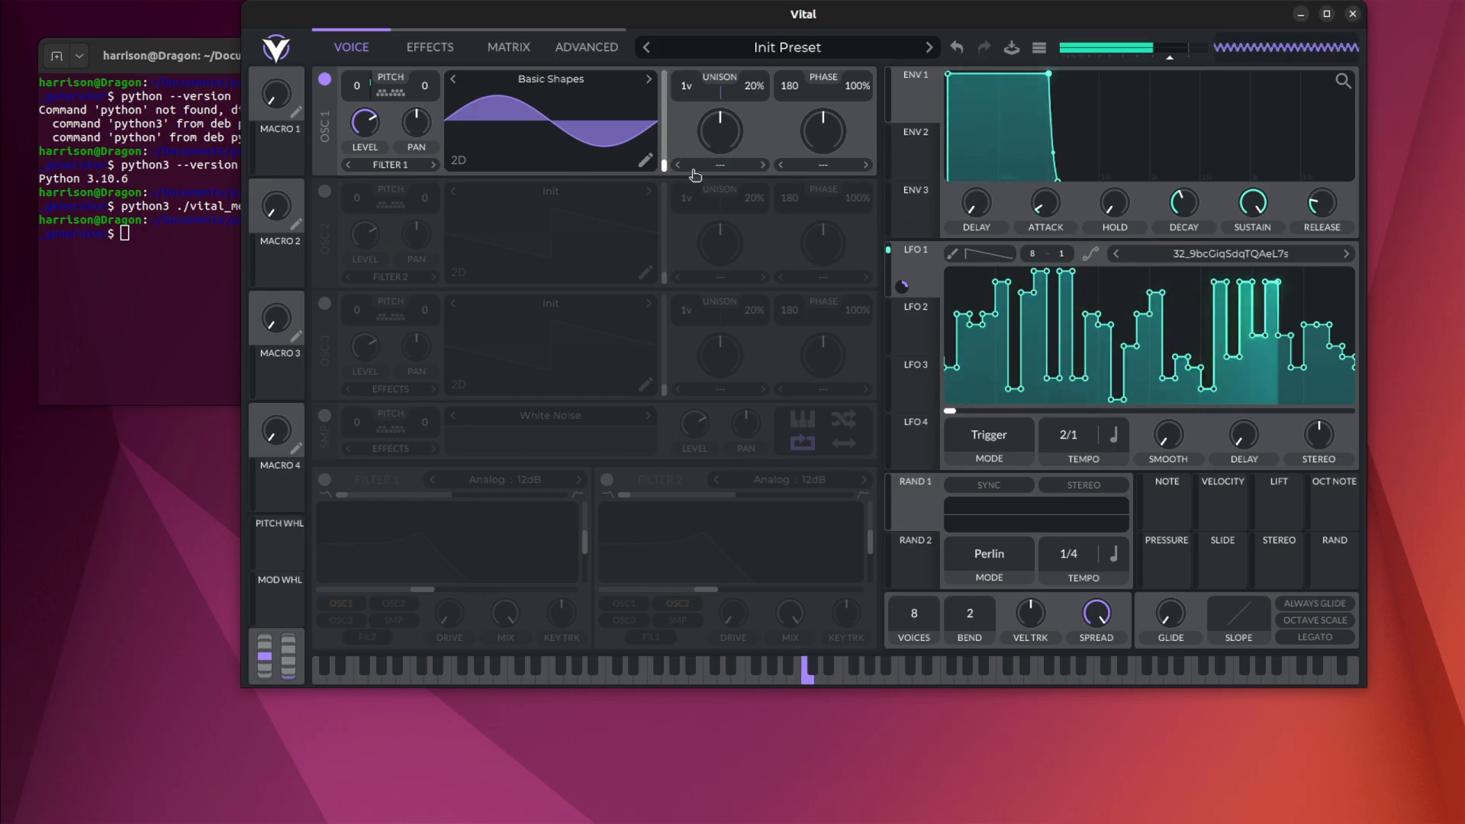
# - Restrict oscillator 1's transpose snap to the notes C, D, D#, F, G, A and A#
pyautogui.click(385, 94)
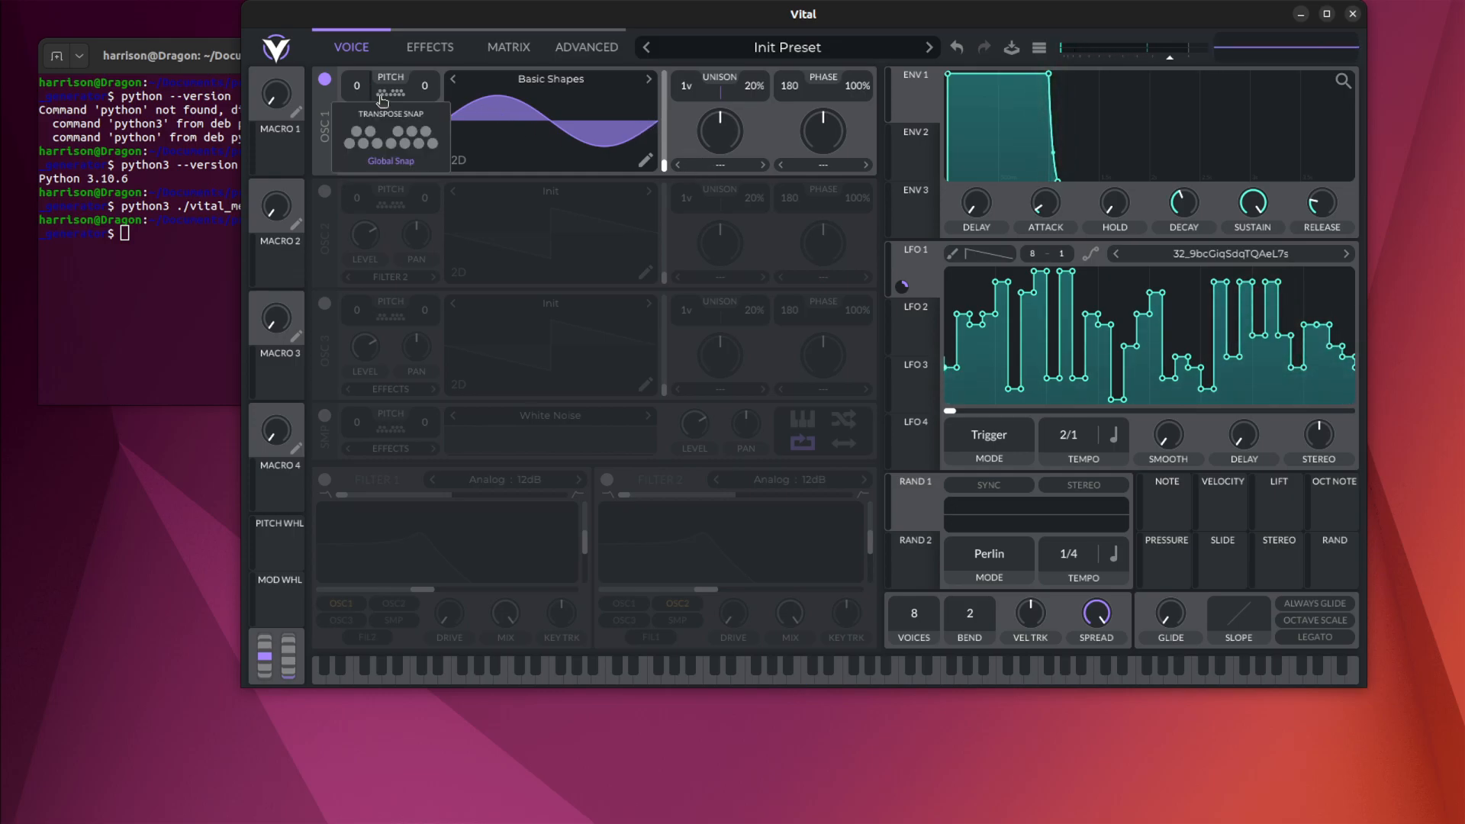
pyautogui.click(350, 144)
pyautogui.click(364, 144)
pyautogui.click(372, 134)
pyautogui.click(391, 161)
pyautogui.click(391, 142)
pyautogui.click(405, 142)
pyautogui.click(418, 143)
pyautogui.click(427, 133)
pyautogui.click(403, 161)
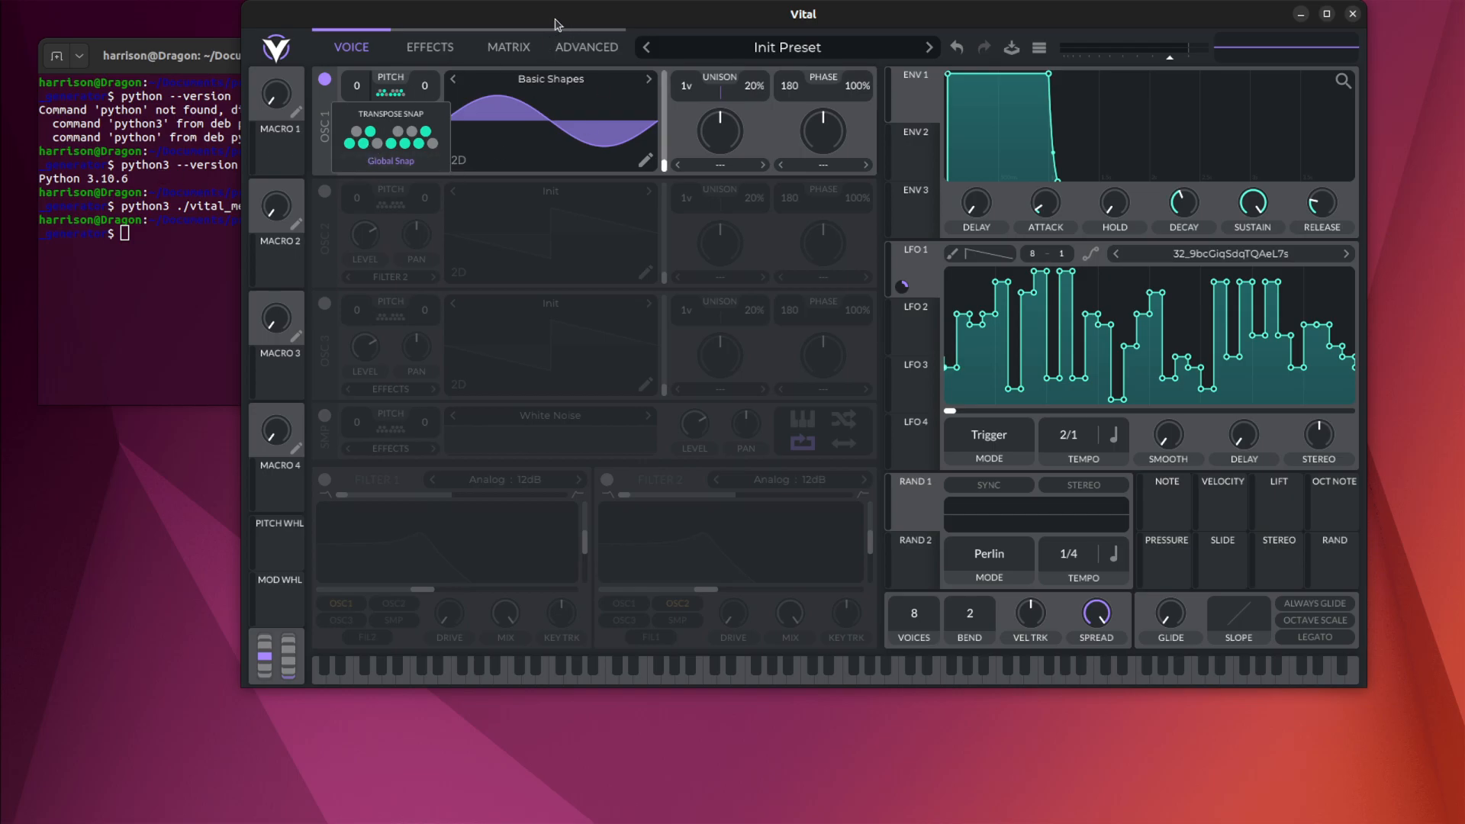
# - Audition a note and set oscillator 1's unison to 16 voices with 1% detune
pyautogui.press('f')
pyautogui.moveTo(686, 88); pyautogui.dragTo(686, 30)
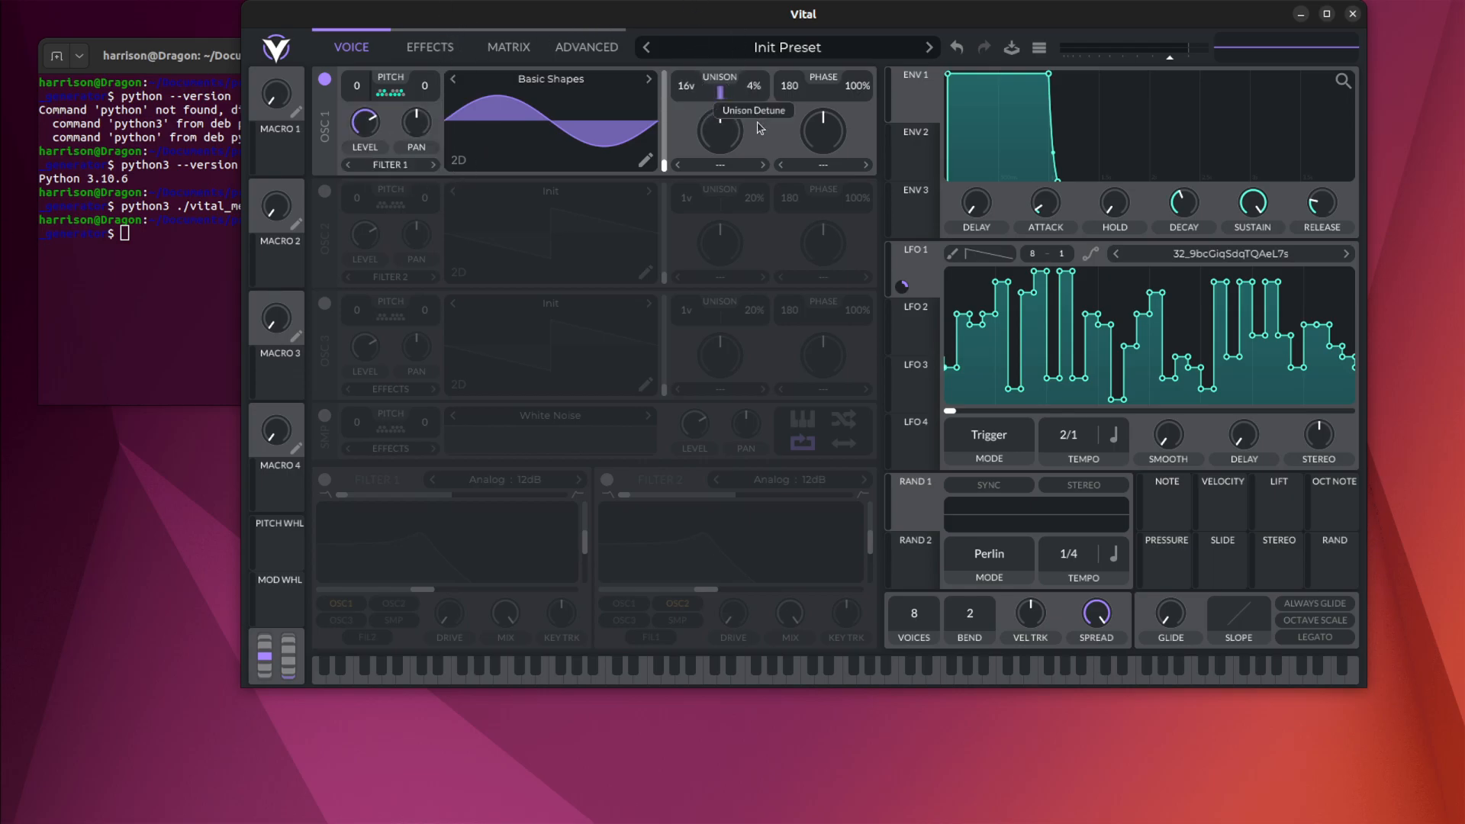
# - Load the Saw Up shape from Favorites into LFO 2
pyautogui.click(906, 333)
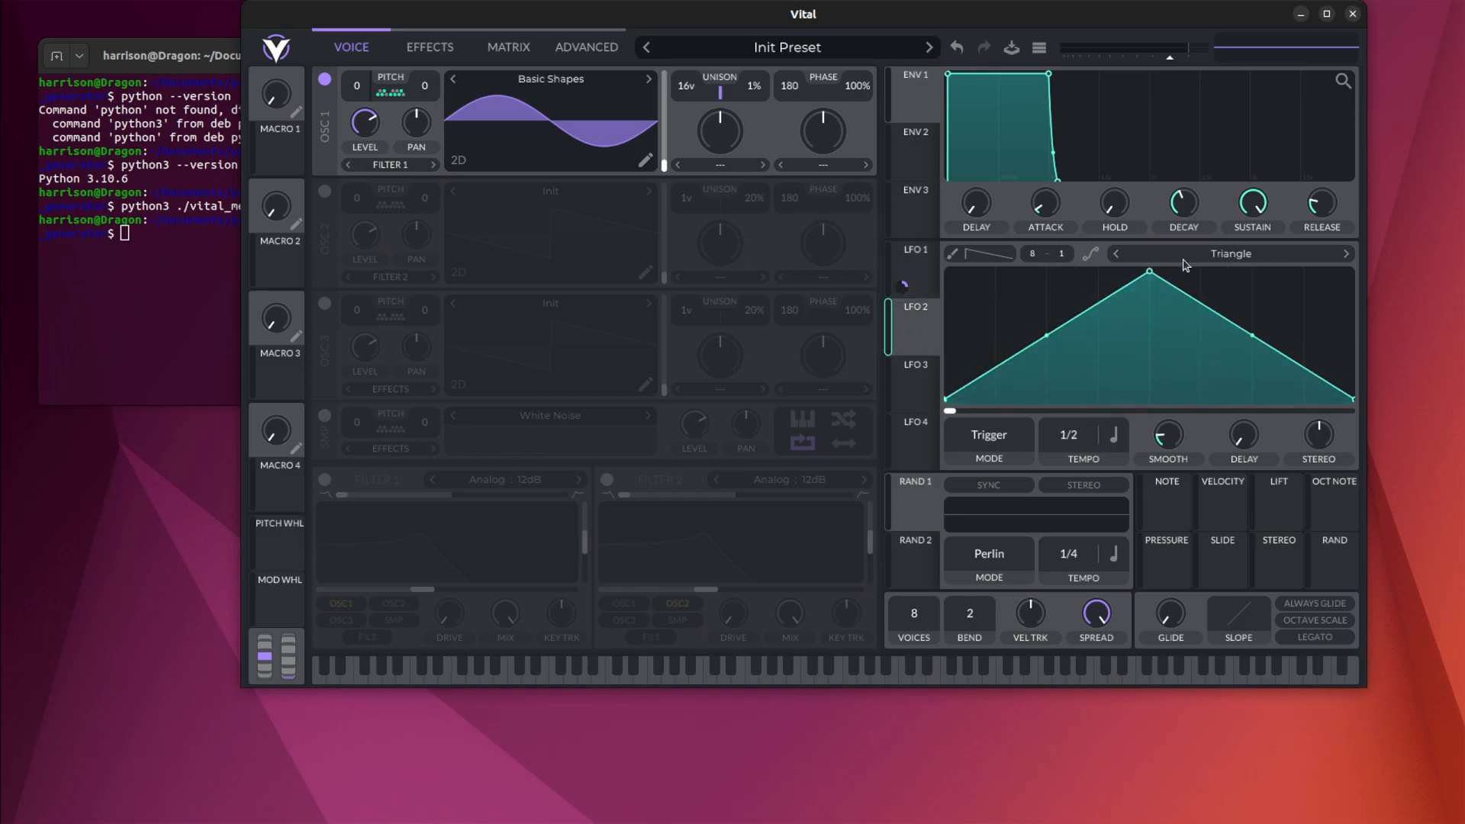
pyautogui.click(1230, 254)
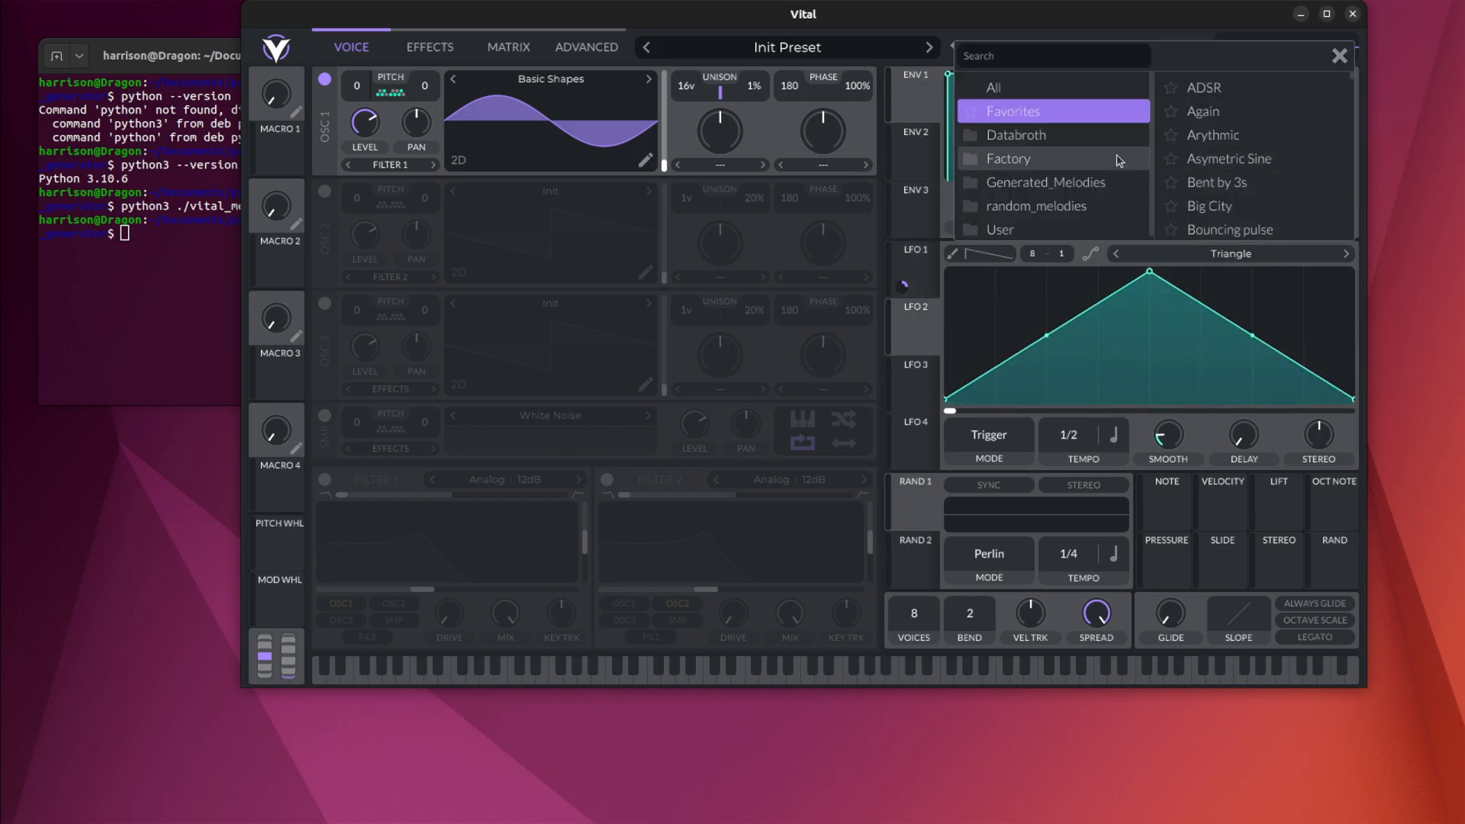
pyautogui.click(1047, 111)
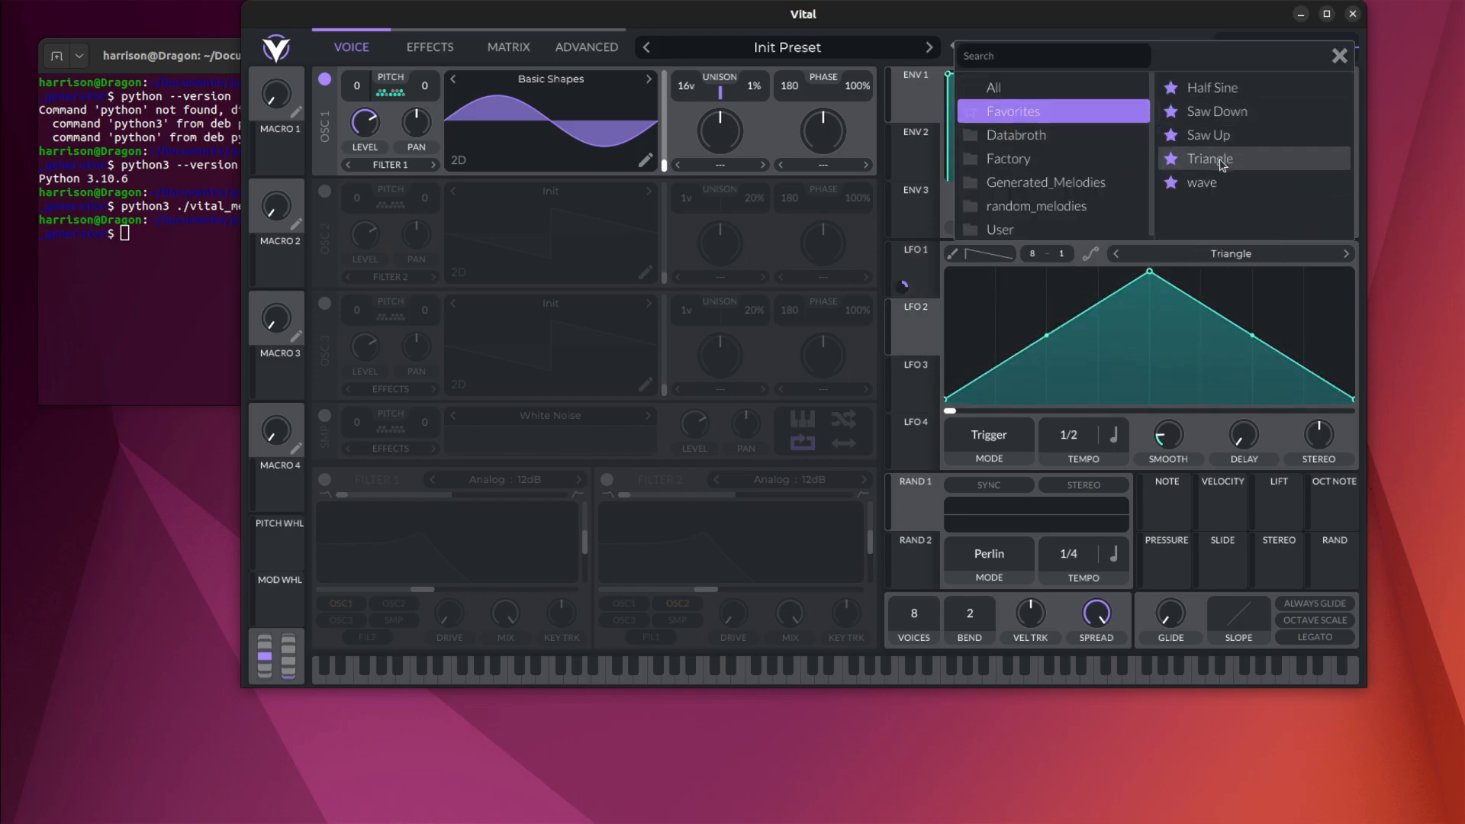
pyautogui.click(1215, 135)
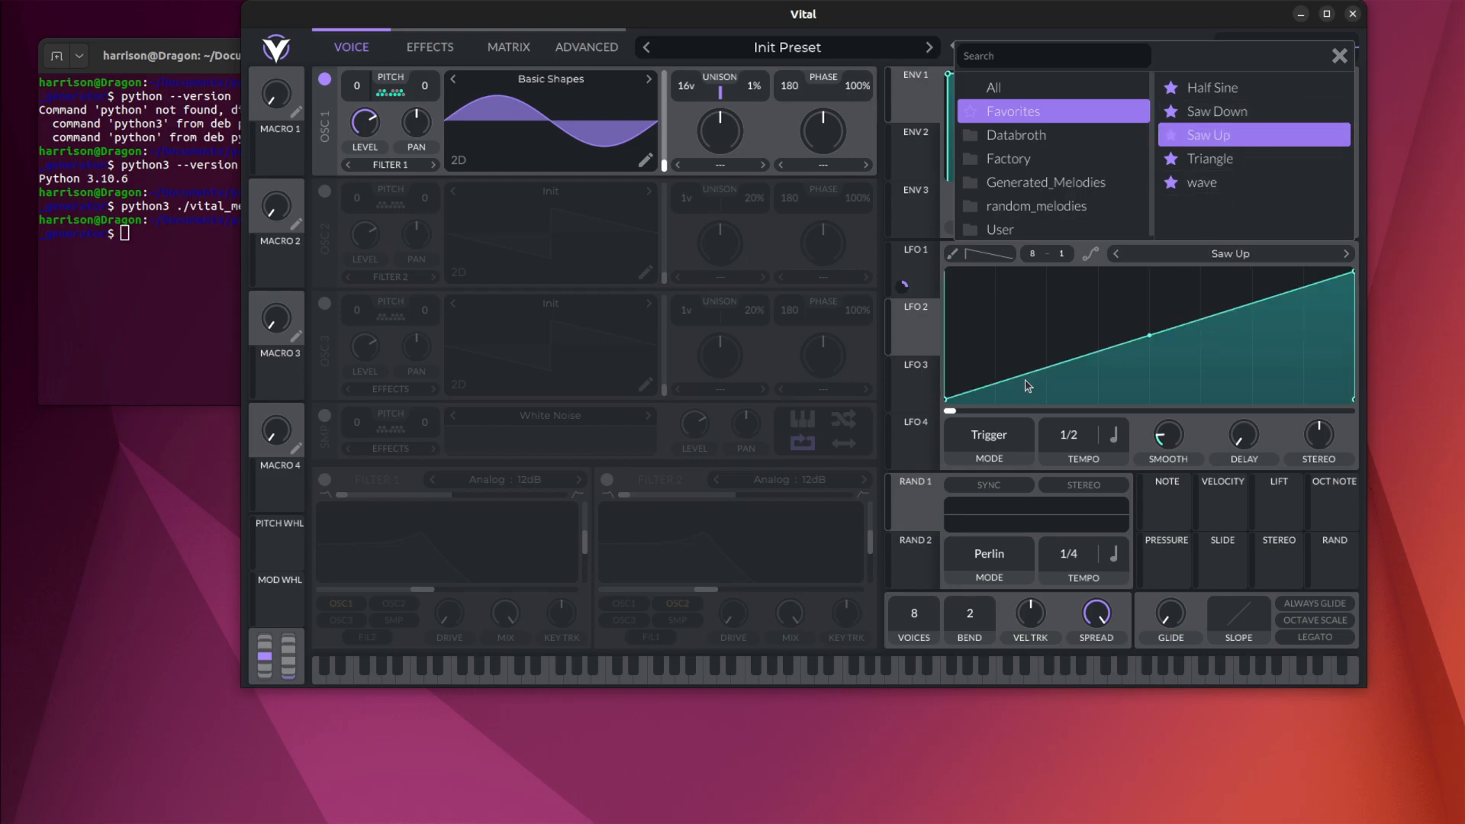
# - Reshape LFO 2 into a quick rise followed by a long fall to the bottom, and set its tempo to 1/16
pyautogui.moveTo(1021, 376); pyautogui.dragTo(995, 277)
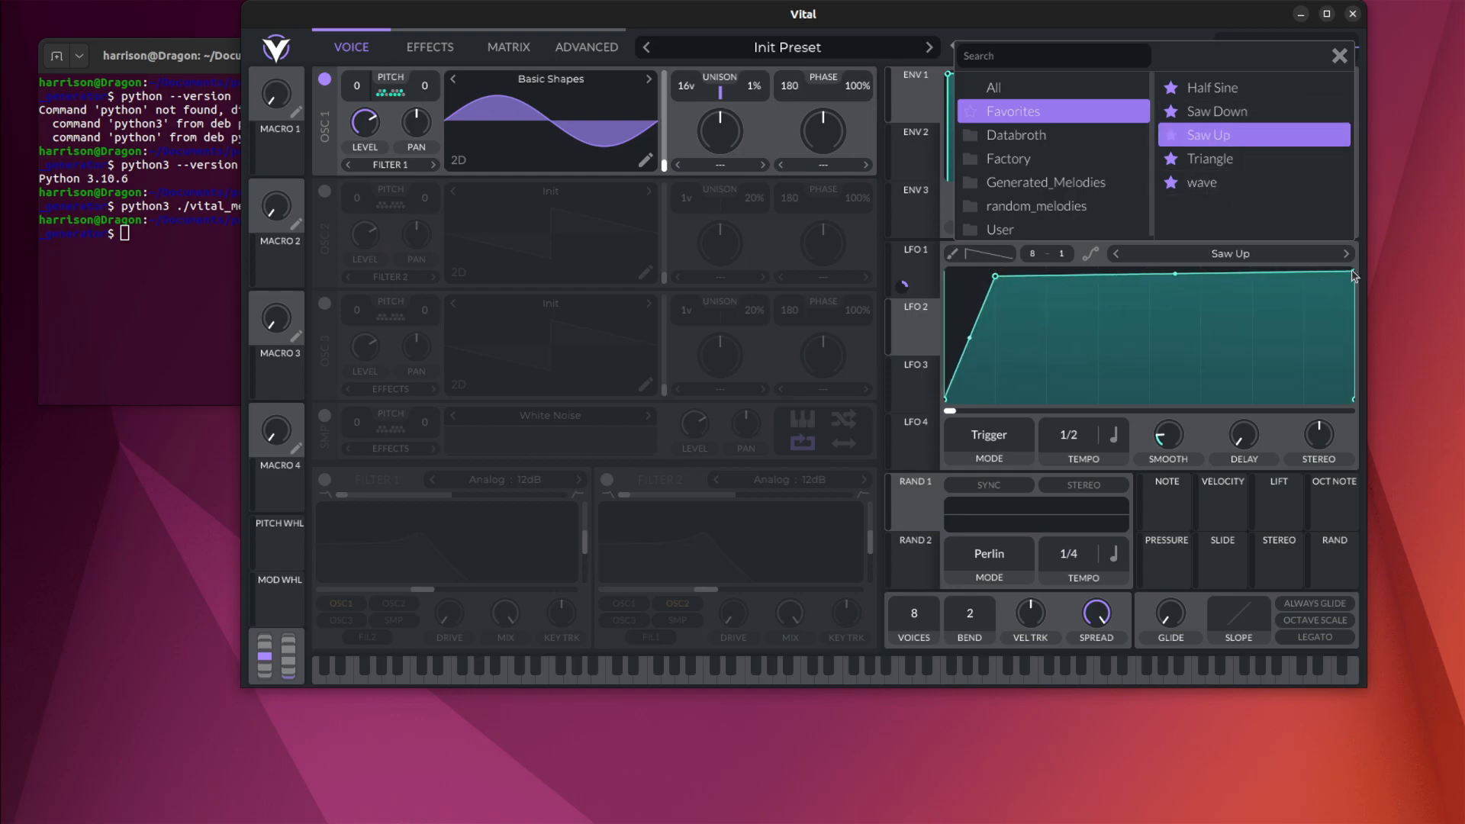
pyautogui.moveTo(1351, 276); pyautogui.dragTo(1334, 493)
pyautogui.moveTo(1326, 399); pyautogui.dragTo(1352, 393)
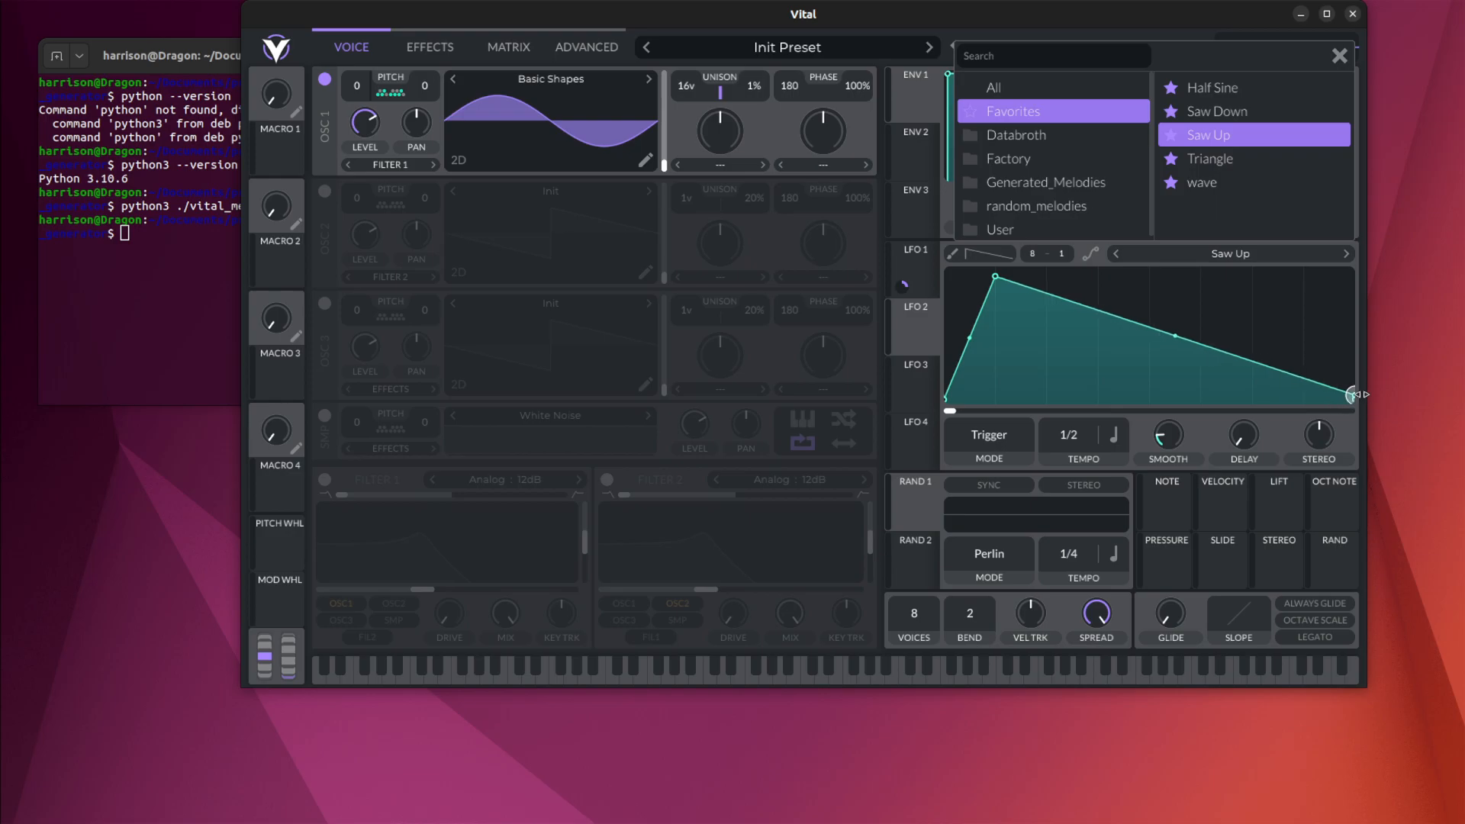
pyautogui.click(1105, 440)
pyautogui.click(1168, 482)
# - Turn on Filter 1 and assign LFO 2 to its cutoff with a raised positive modulation amount
pyautogui.moveTo(911, 336); pyautogui.dragTo(541, 552)
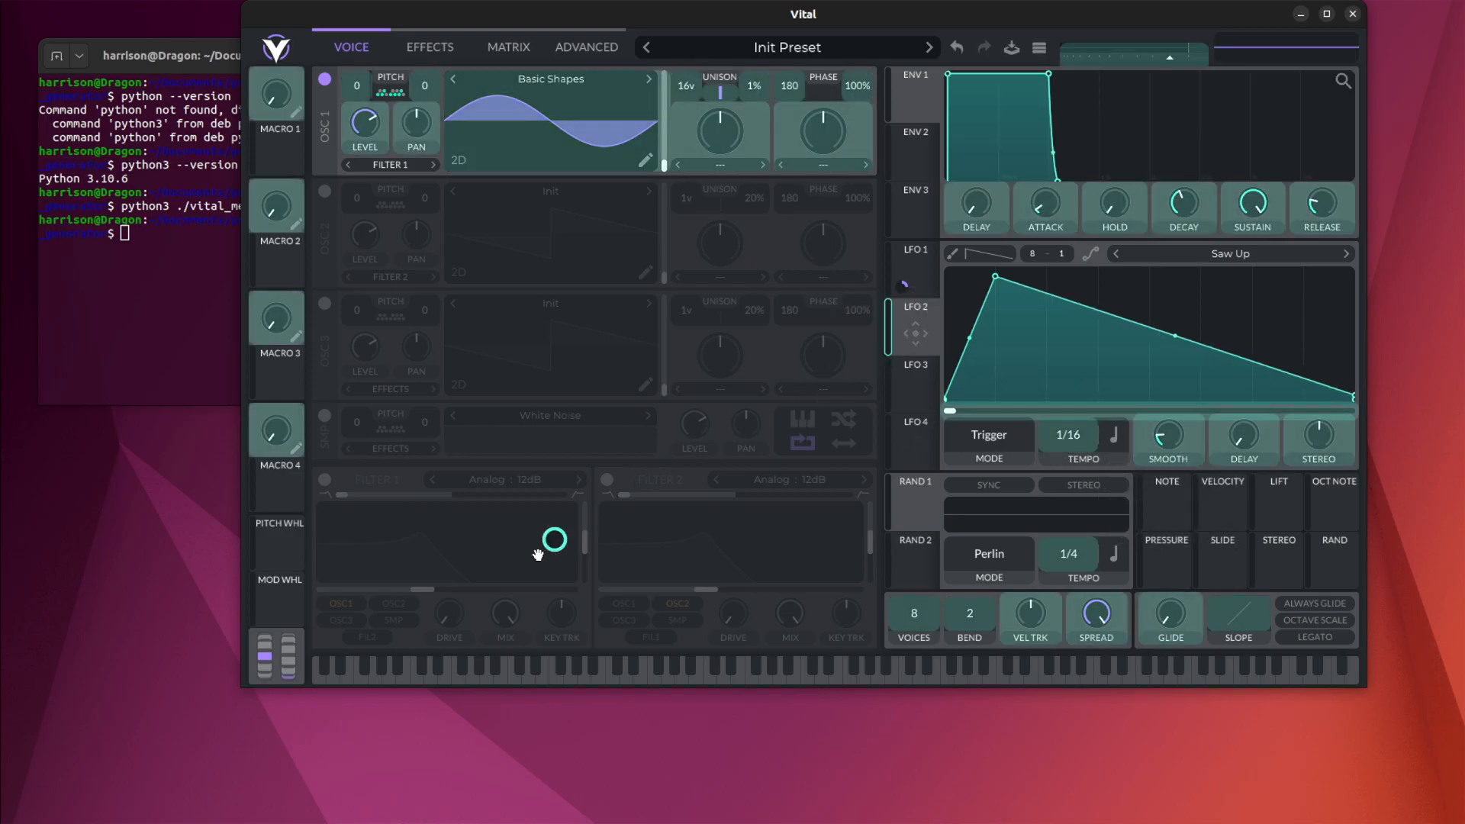
pyautogui.moveTo(423, 586); pyautogui.dragTo(420, 587)
pyautogui.click(379, 486)
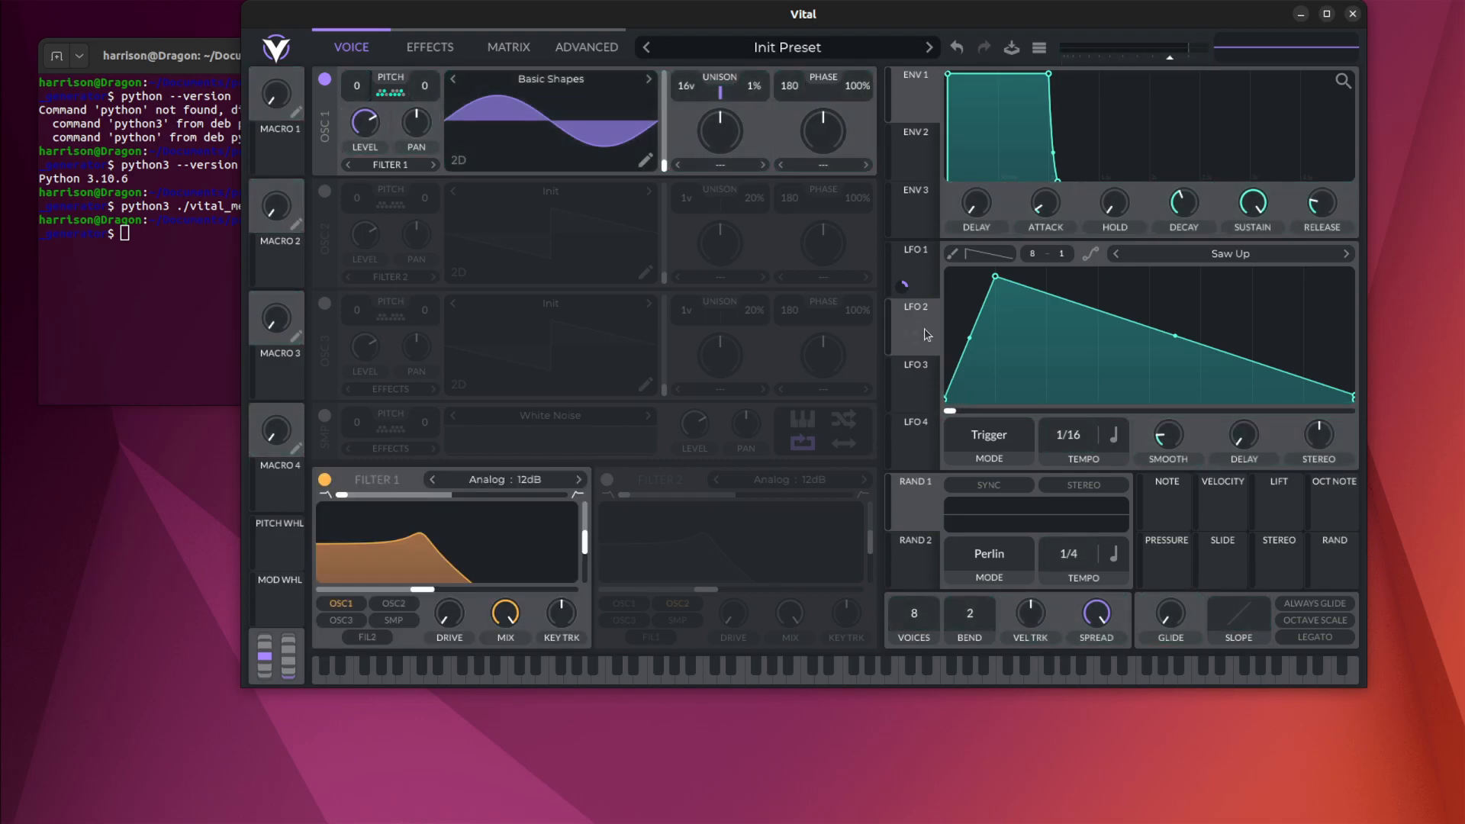
pyautogui.moveTo(927, 335); pyautogui.dragTo(535, 583)
pyautogui.moveTo(445, 594); pyautogui.dragTo(459, 573)
# - Lower Filter 1's resonance to minimum and audition a note, returning to LFO 1's settings
pyautogui.moveTo(584, 543); pyautogui.dragTo(585, 584)
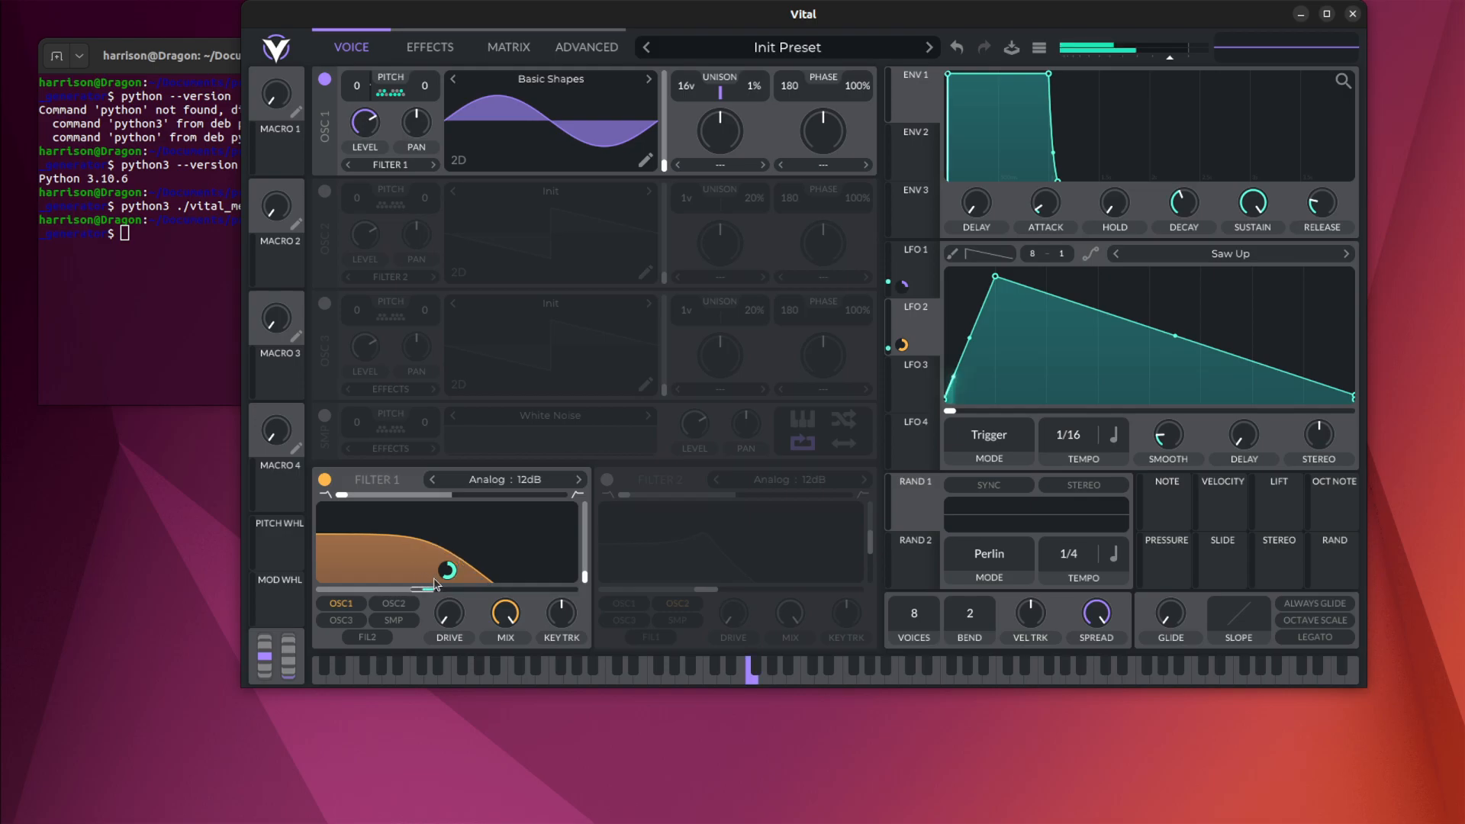
pyautogui.press('f')
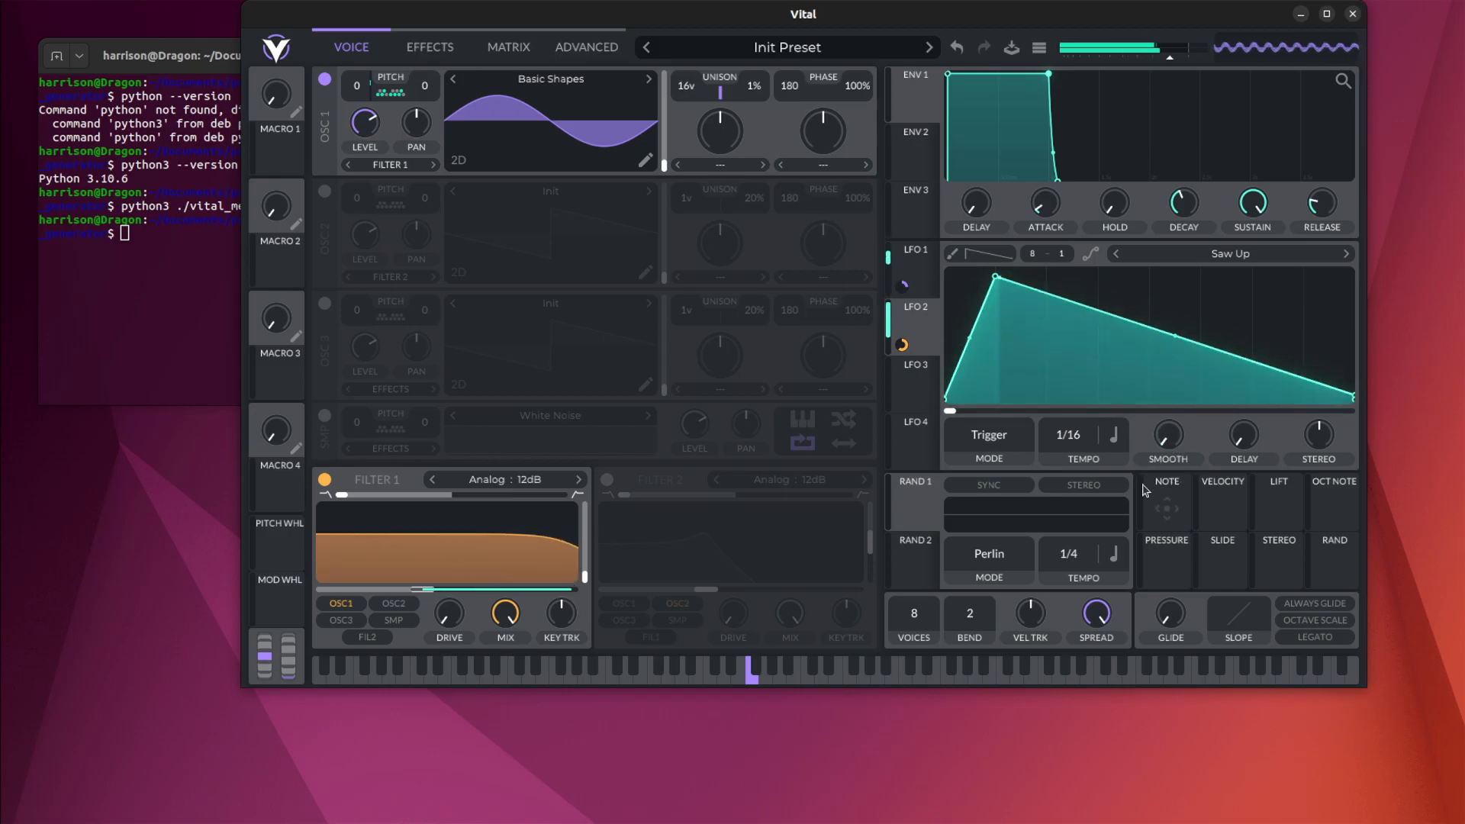
pyautogui.click(910, 275)
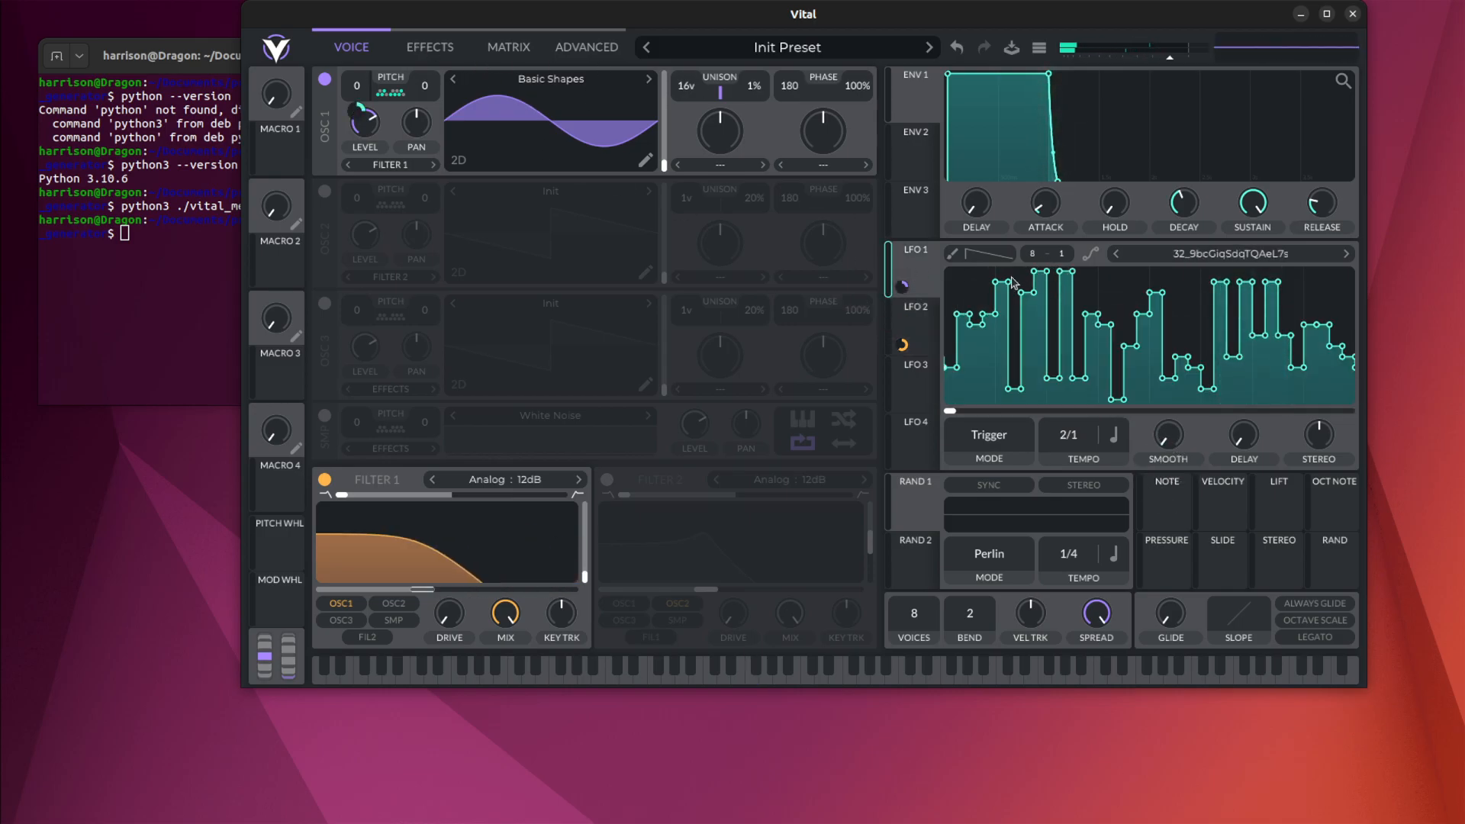
# - Enable the Chorus, Delay and Reverb effects with the delay mode set to Ping Pong, and audition the patch
pyautogui.click(430, 48)
pyautogui.click(404, 84)
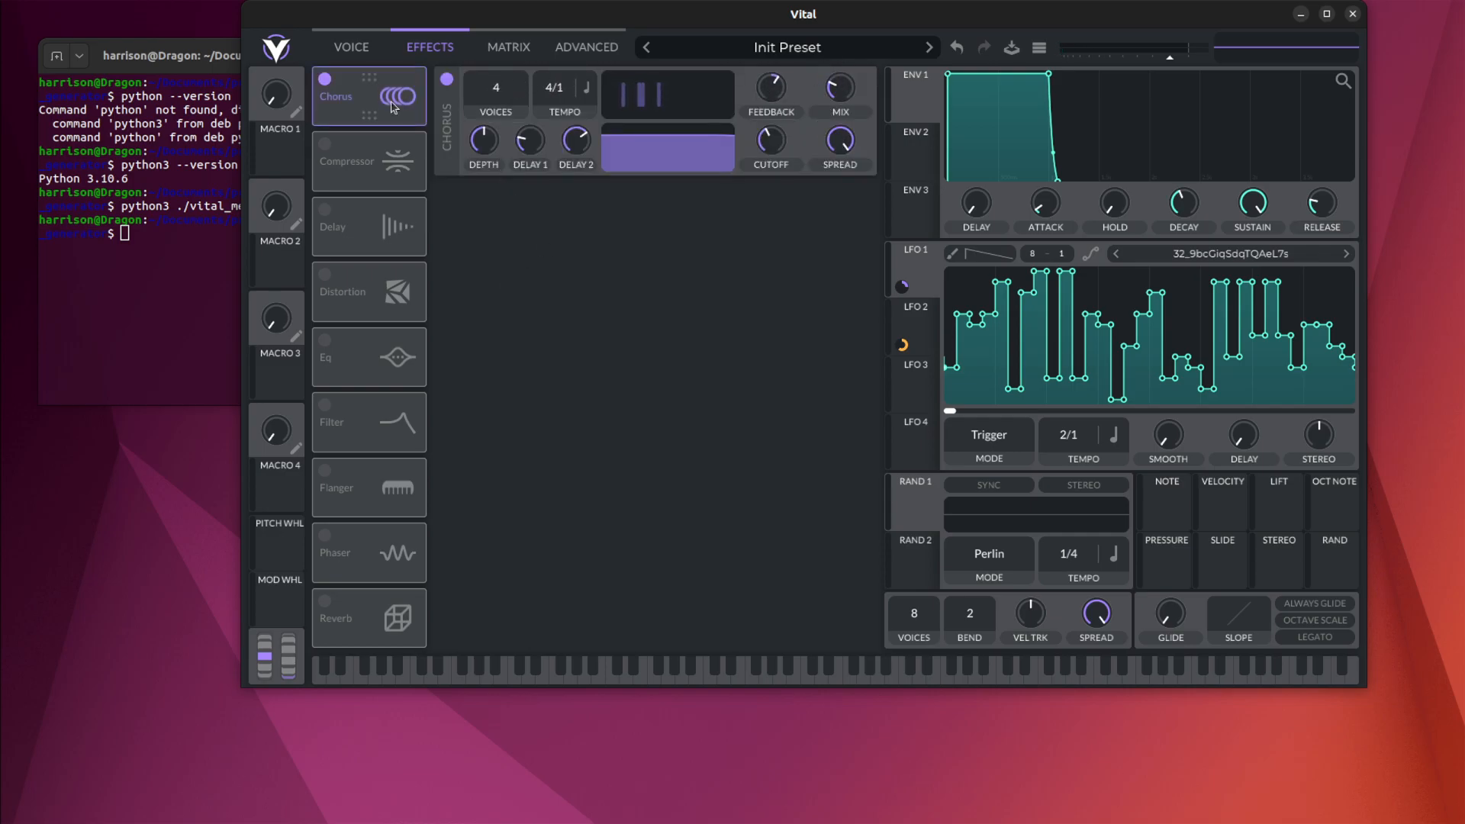
pyautogui.click(330, 218)
pyautogui.click(534, 256)
pyautogui.click(541, 313)
pyautogui.press('f')
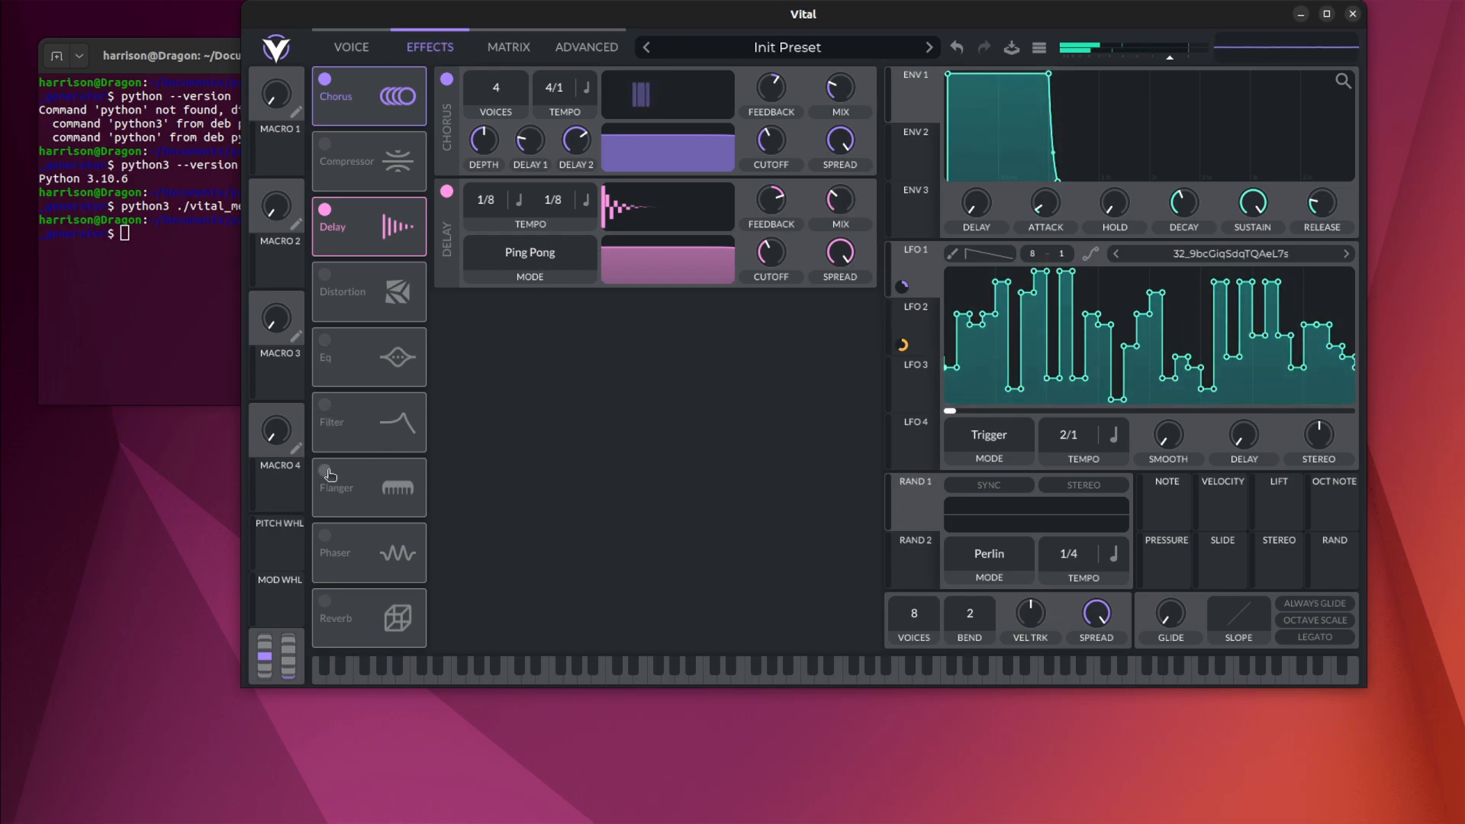
pyautogui.click(325, 600)
pyautogui.press('f')
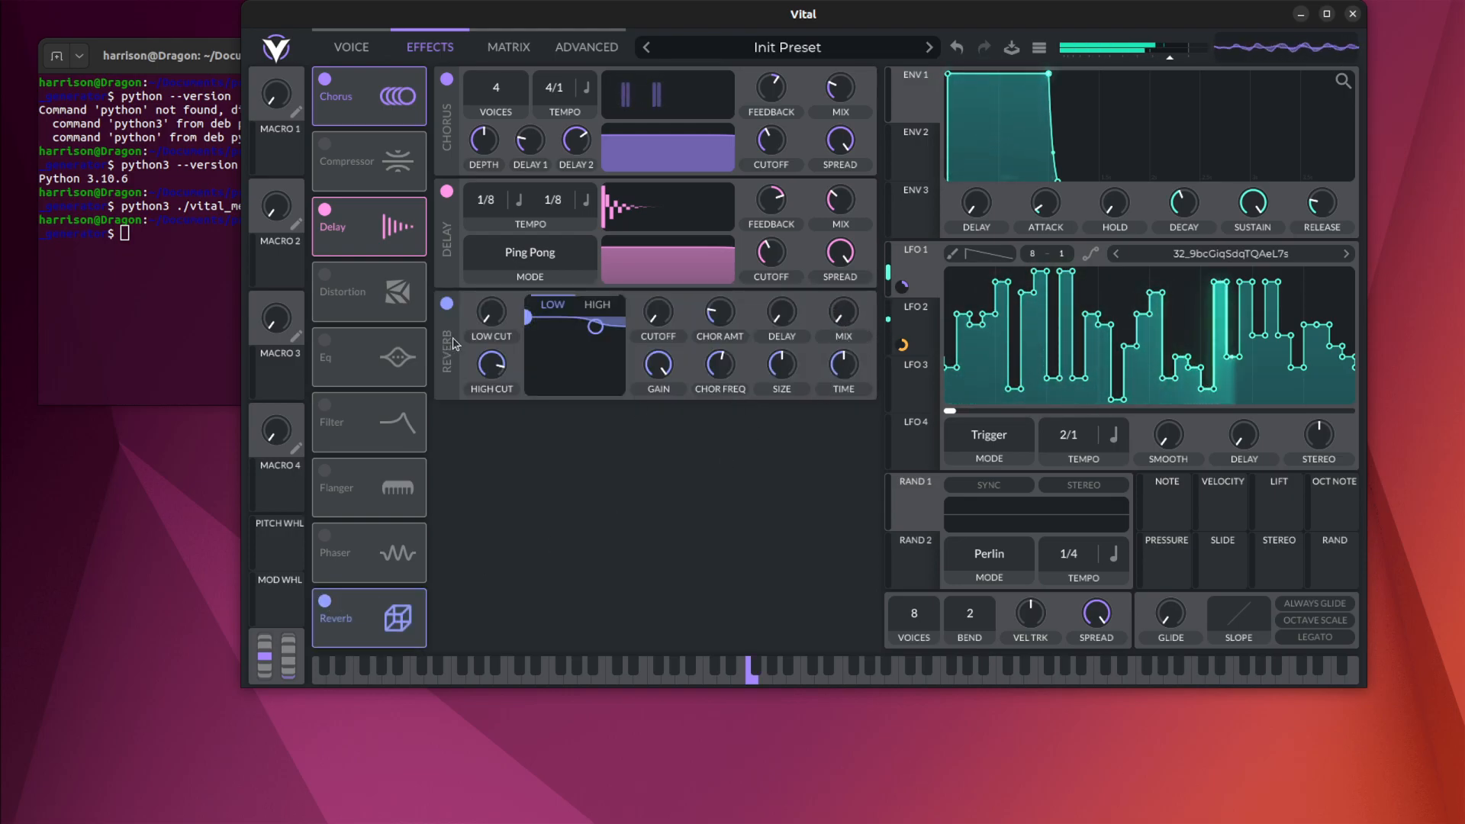
# - Enable the Filter effect at the end of the effects chain, after Reverb, and shift its blend to high-pass
pyautogui.click(326, 407)
pyautogui.moveTo(351, 457); pyautogui.dragTo(366, 610)
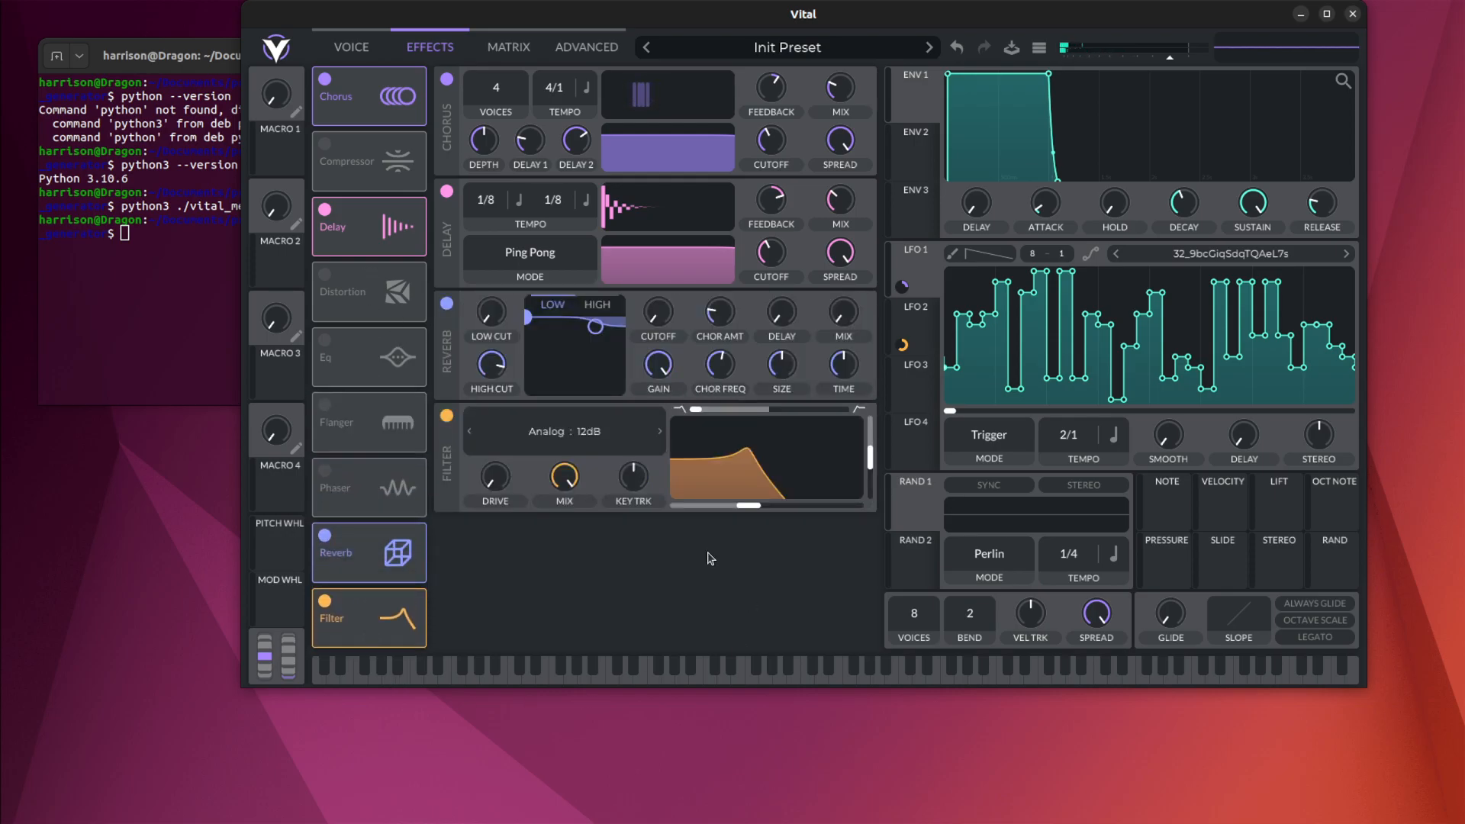
pyautogui.moveTo(695, 412); pyautogui.dragTo(1099, 422)
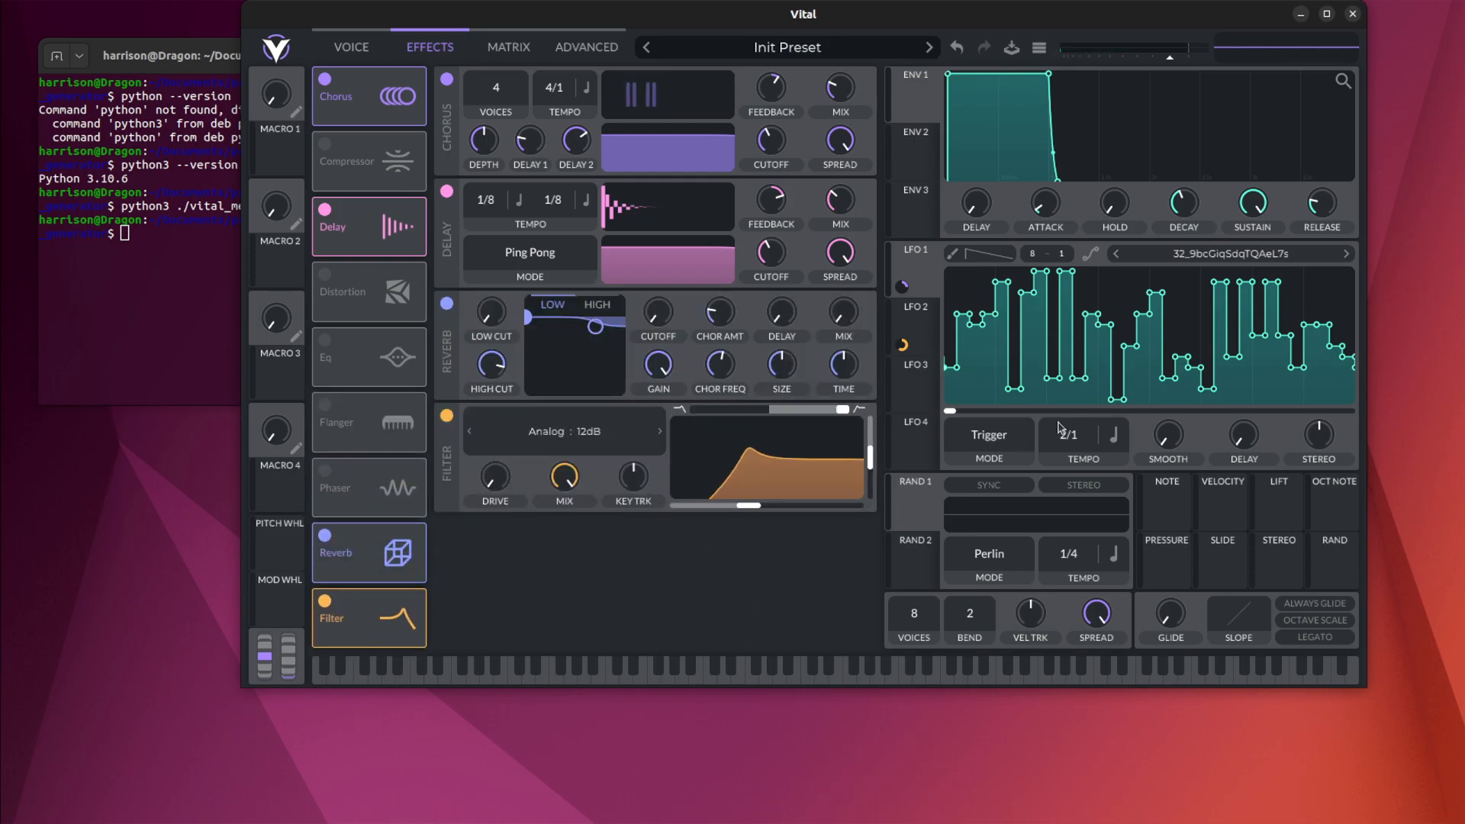
# - Lower the Filter effect's resonance to minimum, fine-tune its high-pass blend and cutoff, and audition a note
pyautogui.moveTo(872, 459); pyautogui.dragTo(871, 509)
pyautogui.moveTo(755, 505); pyautogui.dragTo(823, 460)
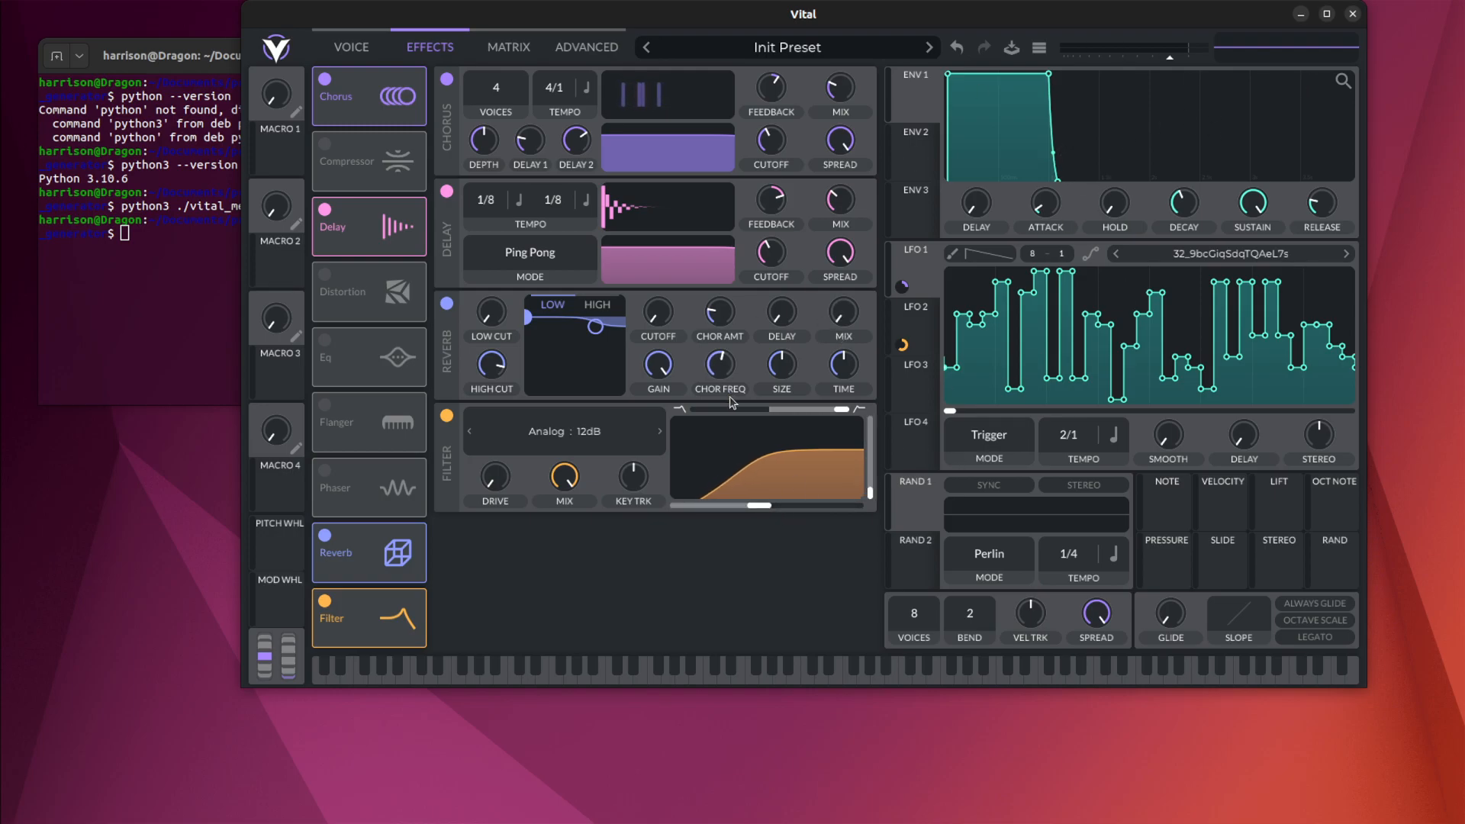
pyautogui.moveTo(837, 412); pyautogui.dragTo(903, 419)
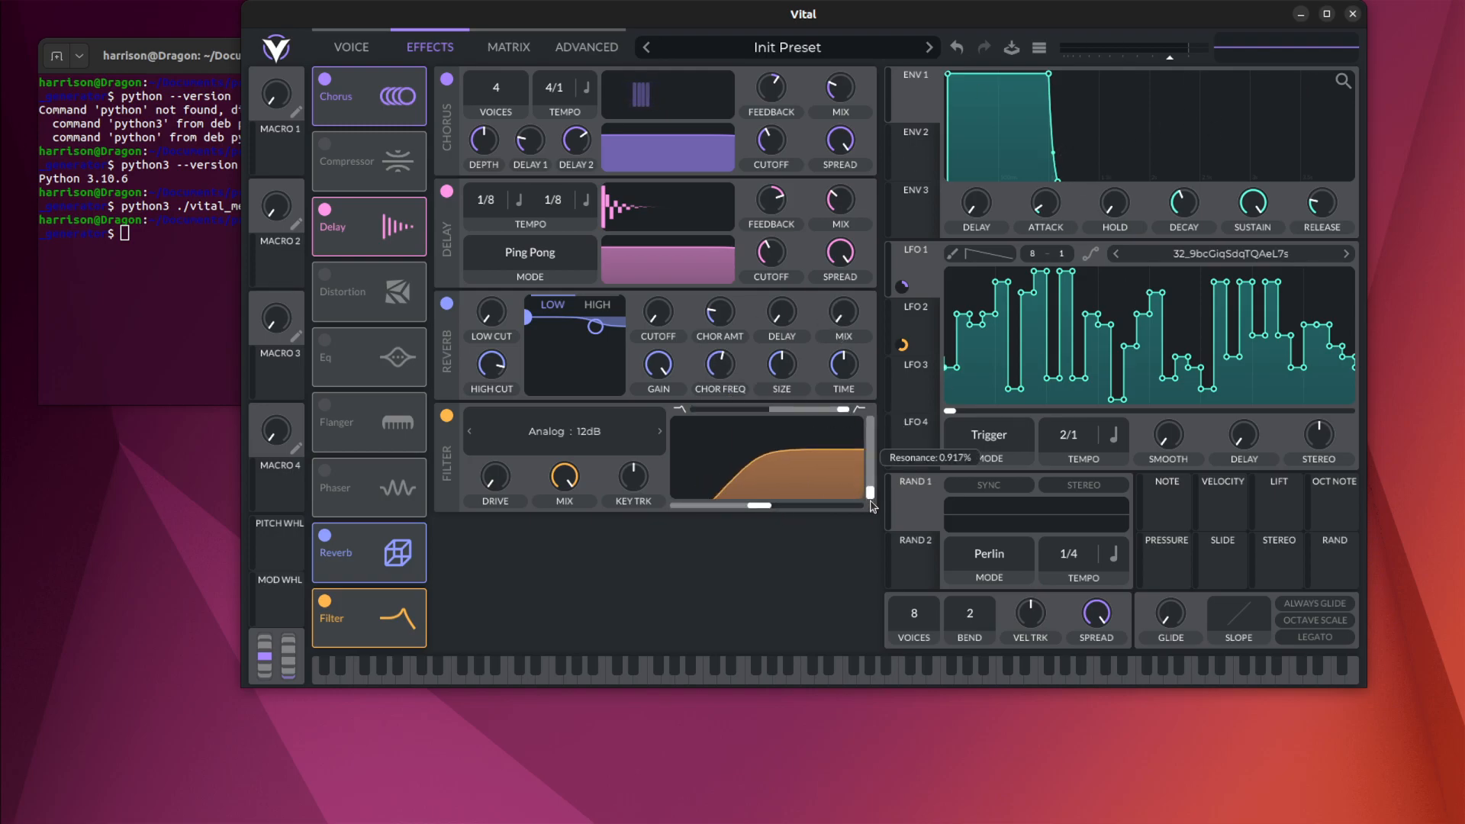
pyautogui.moveTo(768, 507)
pyautogui.mouseDown()
pyautogui.moveTo(789, 510)
pyautogui.moveTo(742, 513)
pyautogui.mouseUp()
pyautogui.press('f')
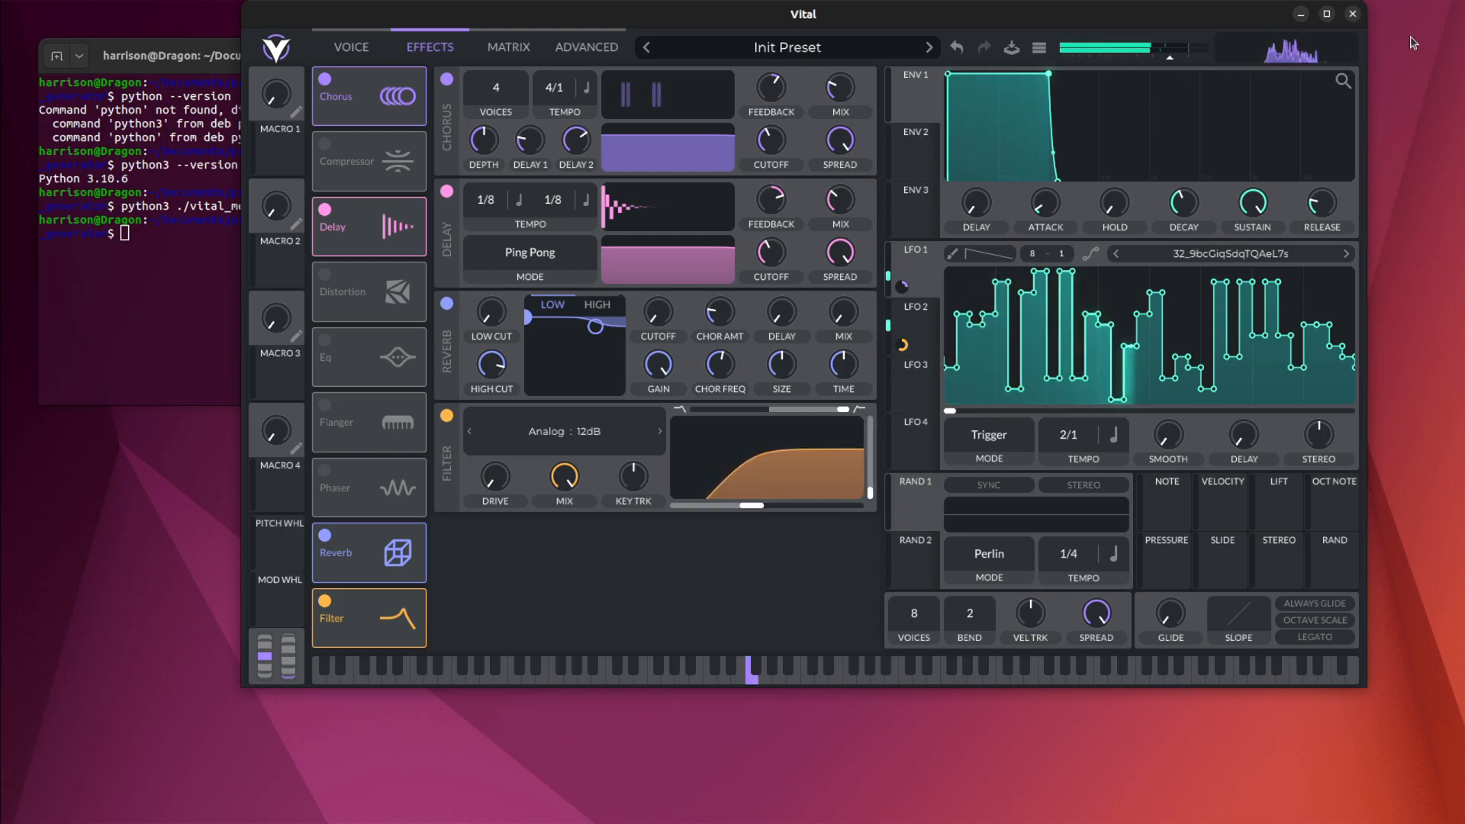
# - Change the Filter effect's type to Analog 24dB
pyautogui.click(620, 450)
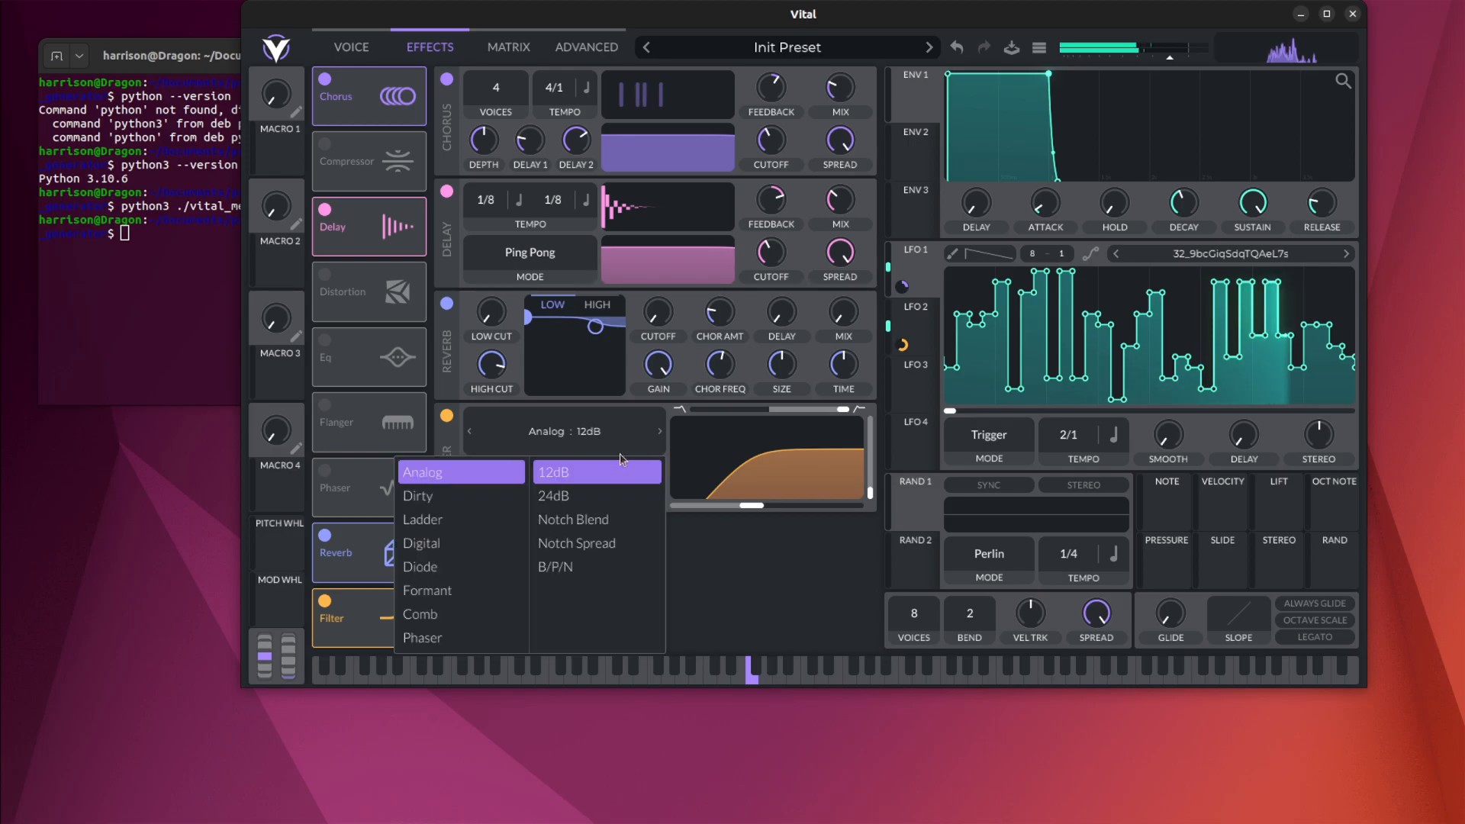
pyautogui.click(553, 495)
pyautogui.click(809, 614)
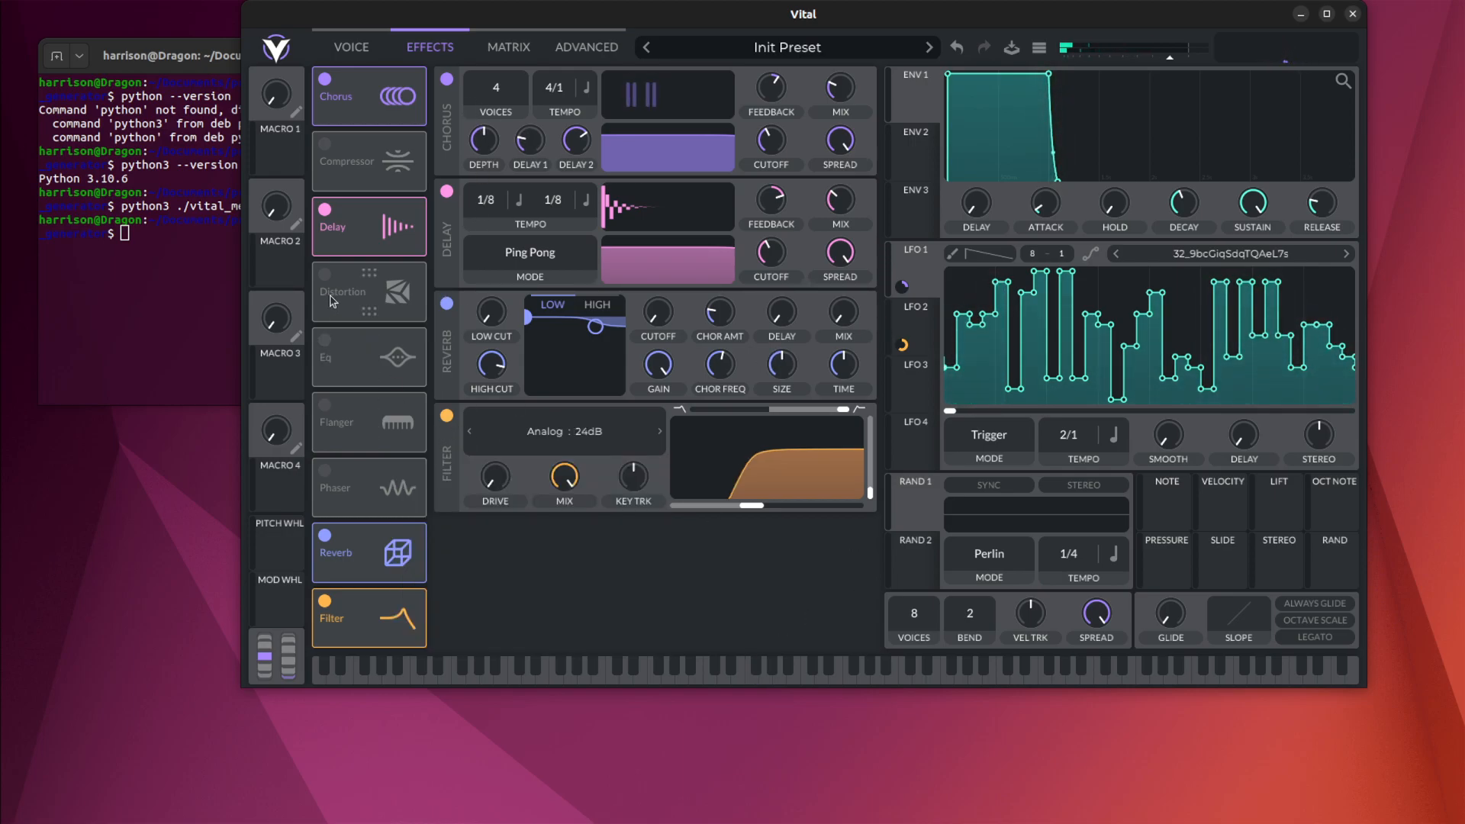
# - Enable the Compressor effect, compare its band modes while playing a note, and set it to Single Band
pyautogui.click(324, 145)
pyautogui.press('f')
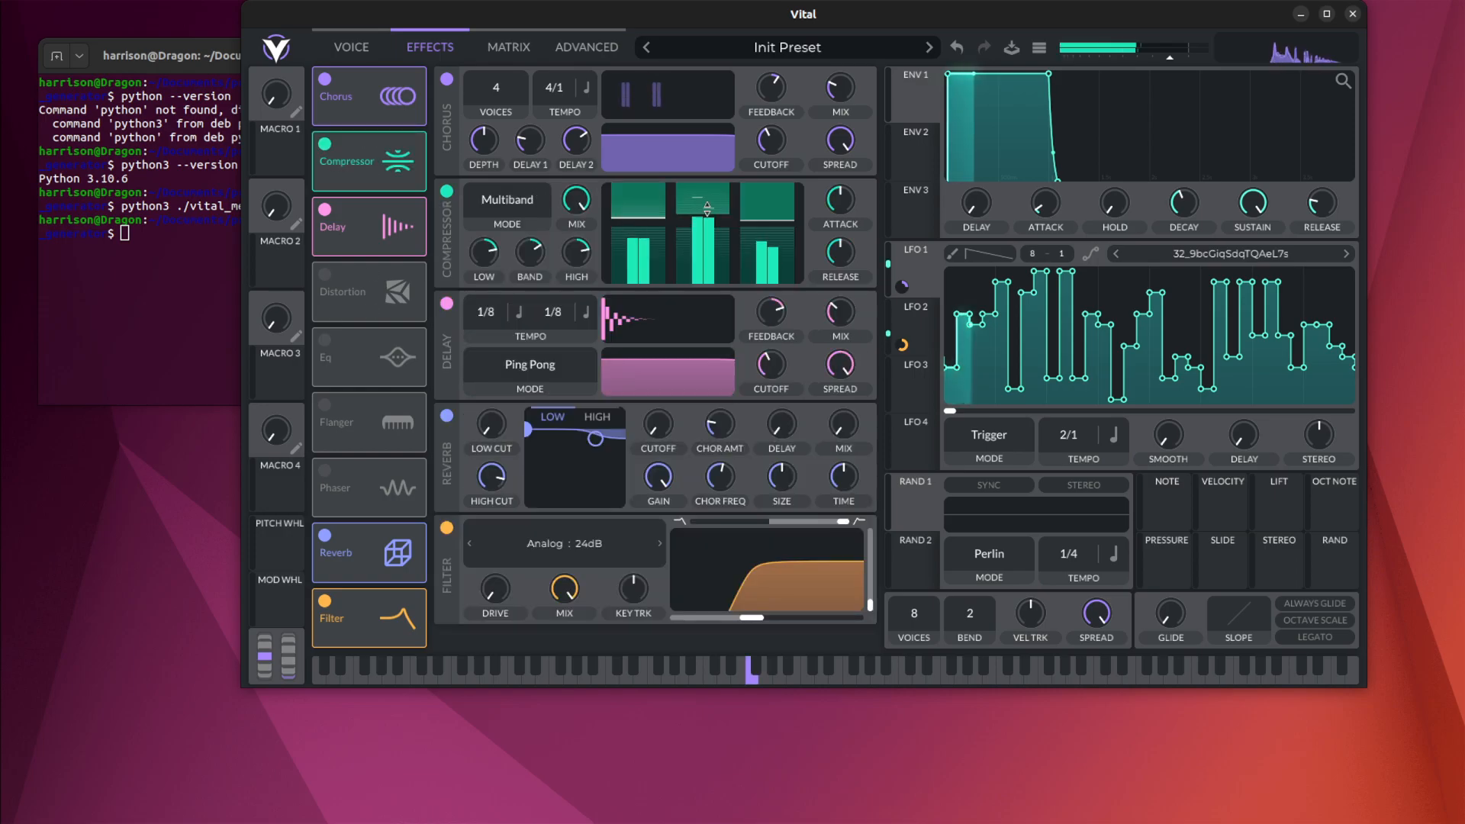
pyautogui.moveTo(839, 212)
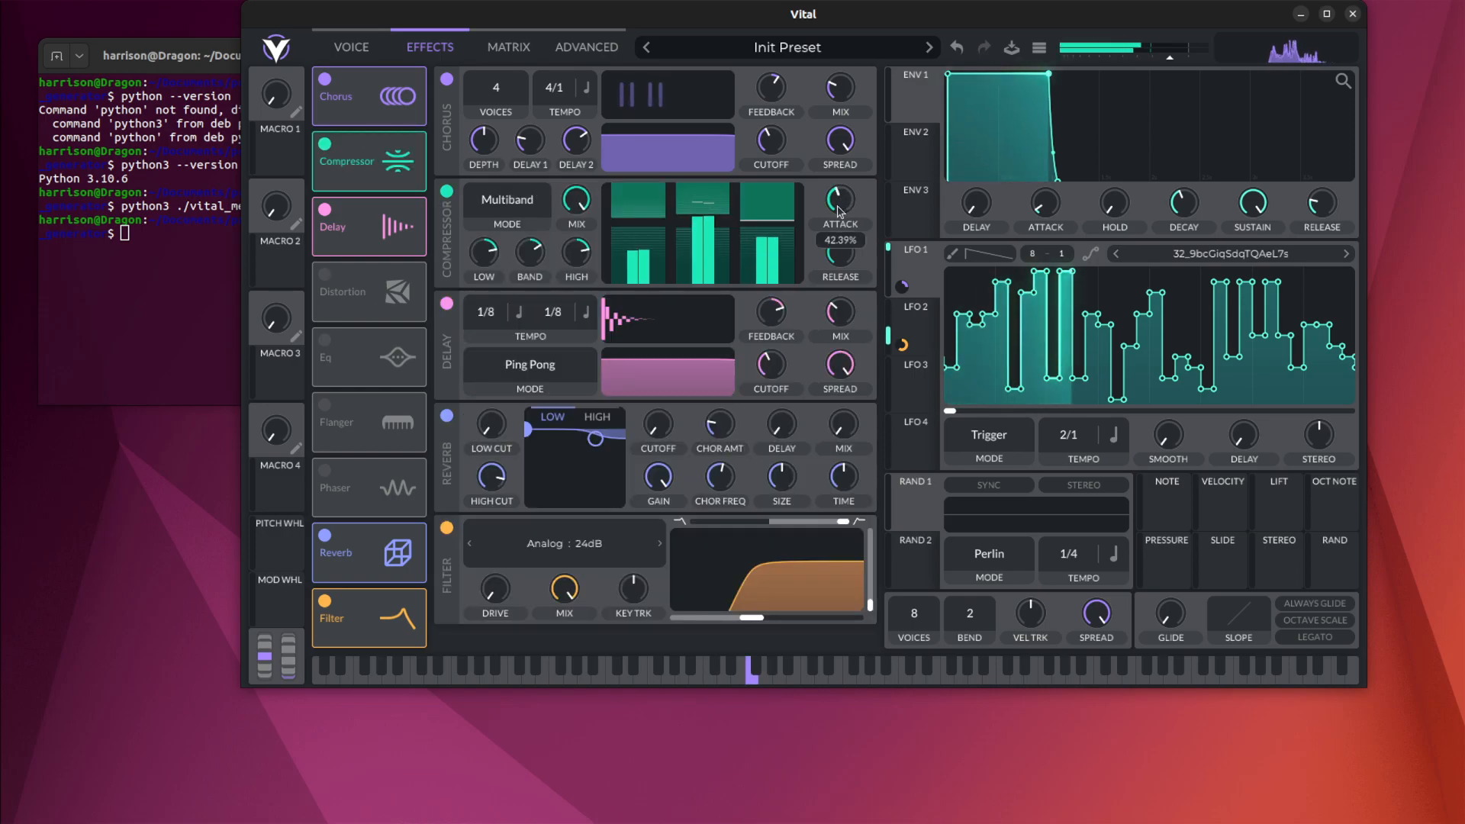
pyautogui.click(509, 203)
pyautogui.click(518, 248)
pyautogui.click(509, 201)
pyautogui.click(518, 262)
pyautogui.click(509, 200)
pyautogui.click(527, 282)
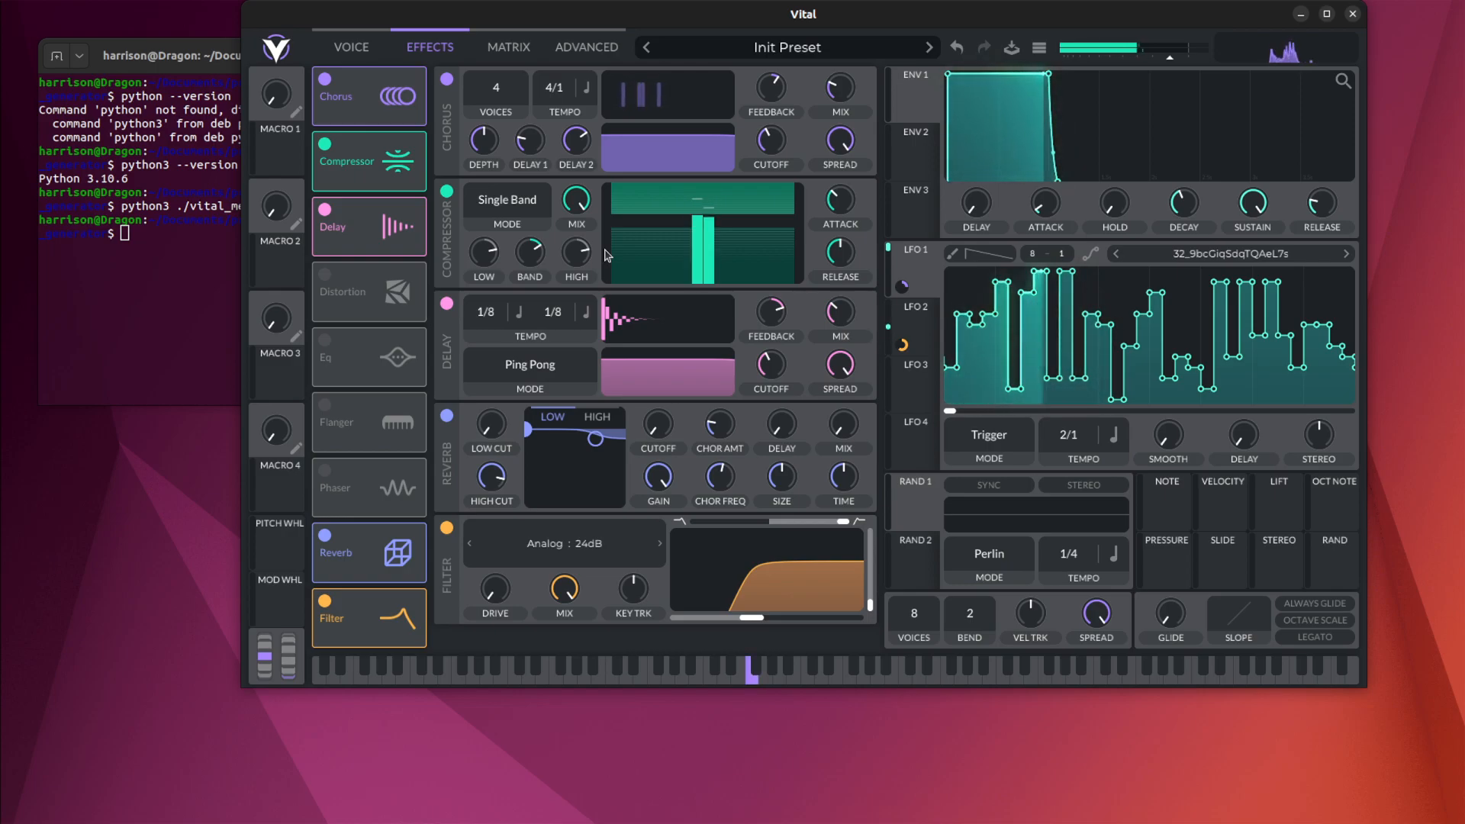
pyautogui.click(517, 205)
pyautogui.click(518, 205)
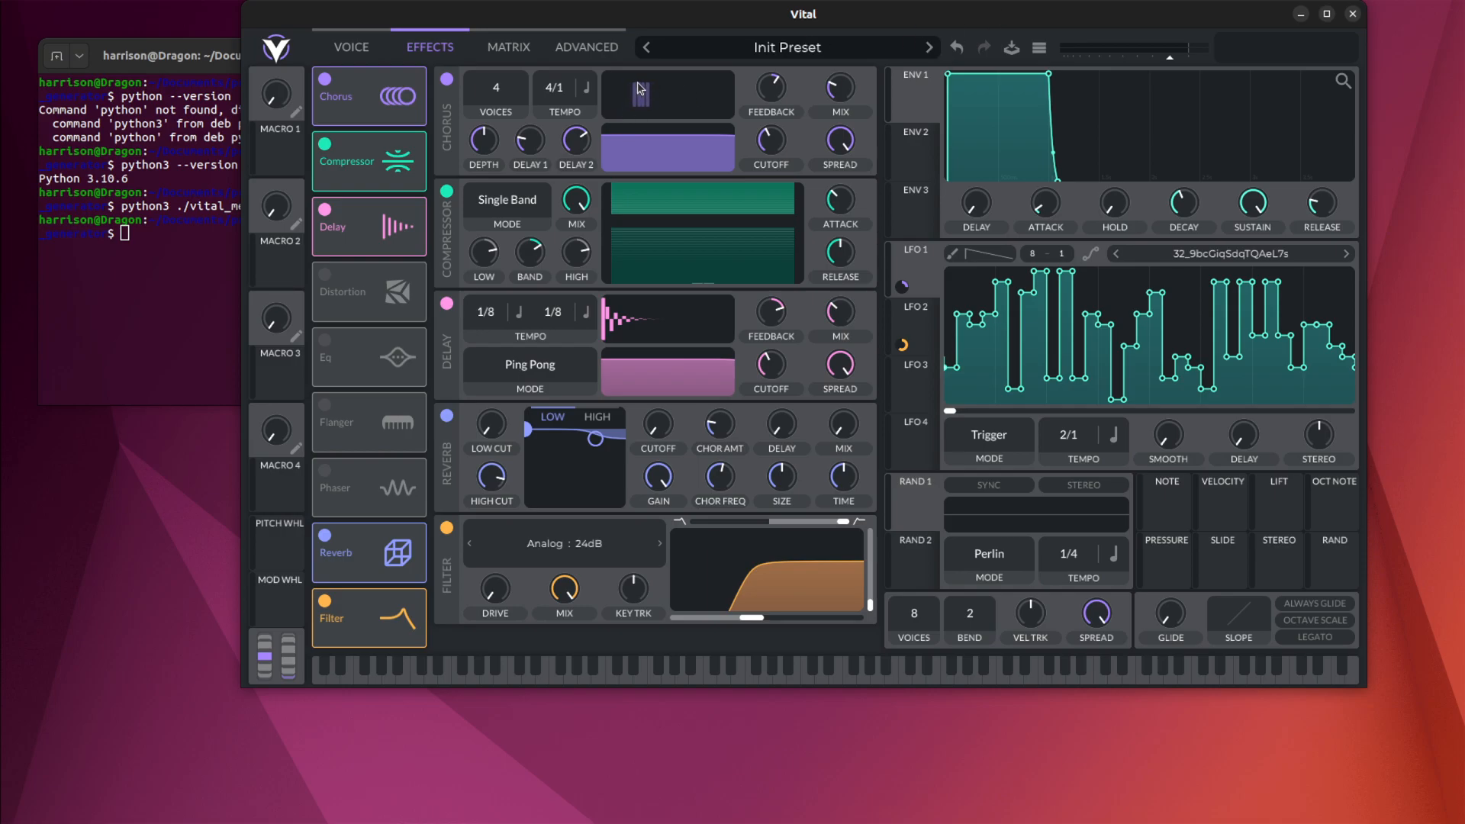
# - Try the Center Drop 12 and Center Drop 24 unison stacks on Osc 1 and reduce its detune range to 0.608
pyautogui.click(594, 52)
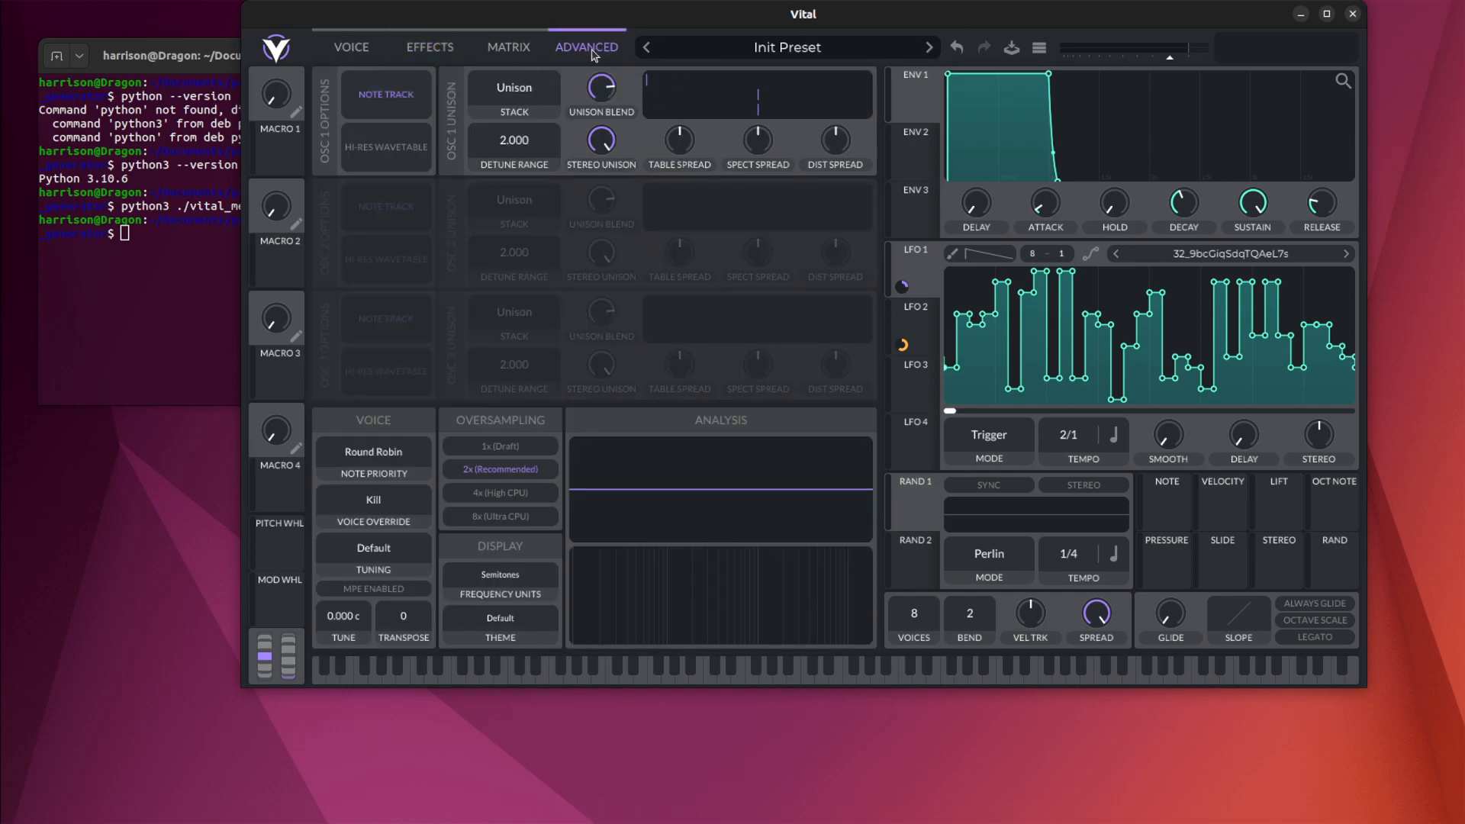
pyautogui.click(523, 92)
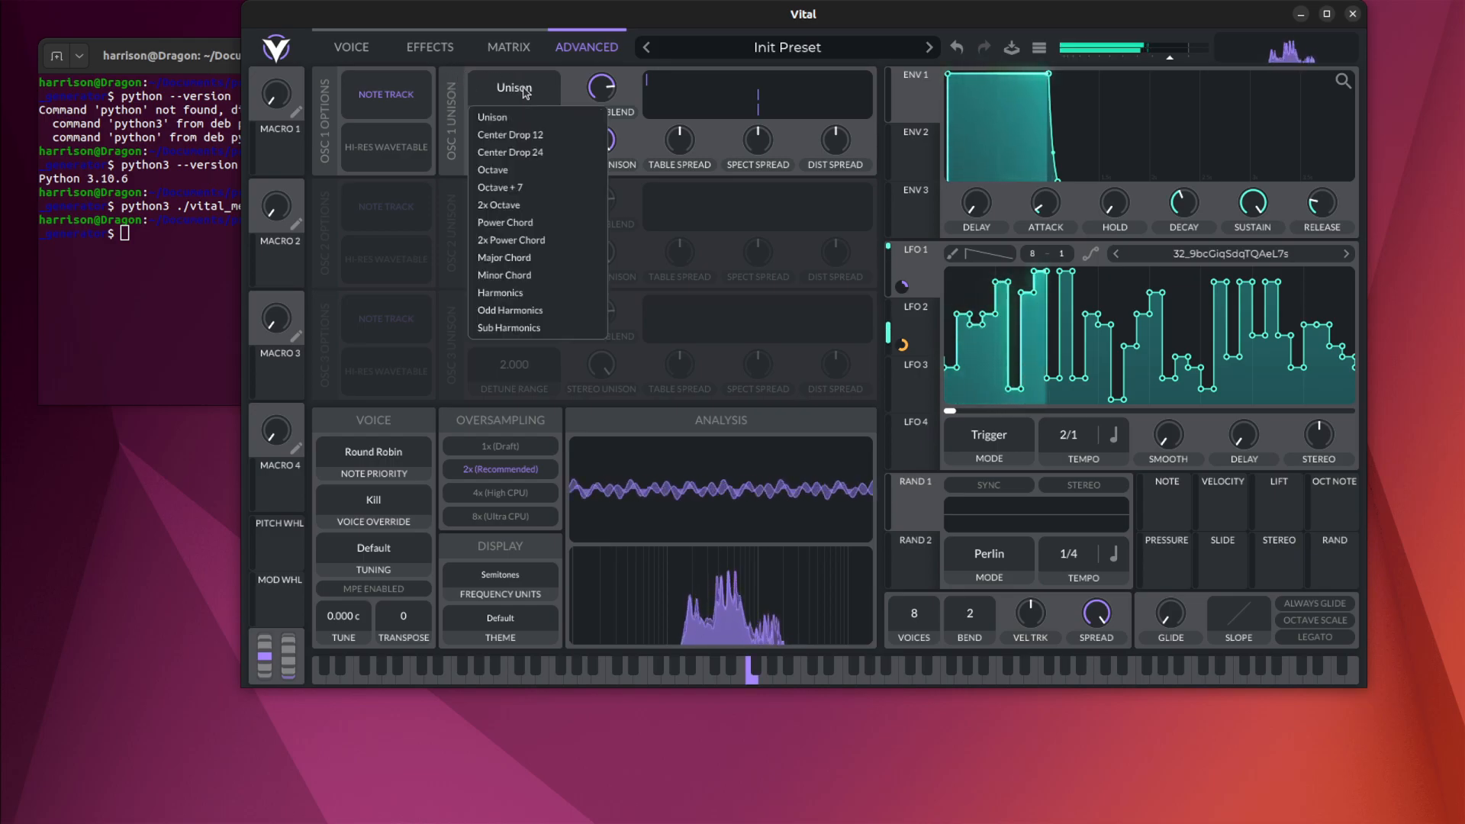
pyautogui.click(537, 144)
pyautogui.click(525, 89)
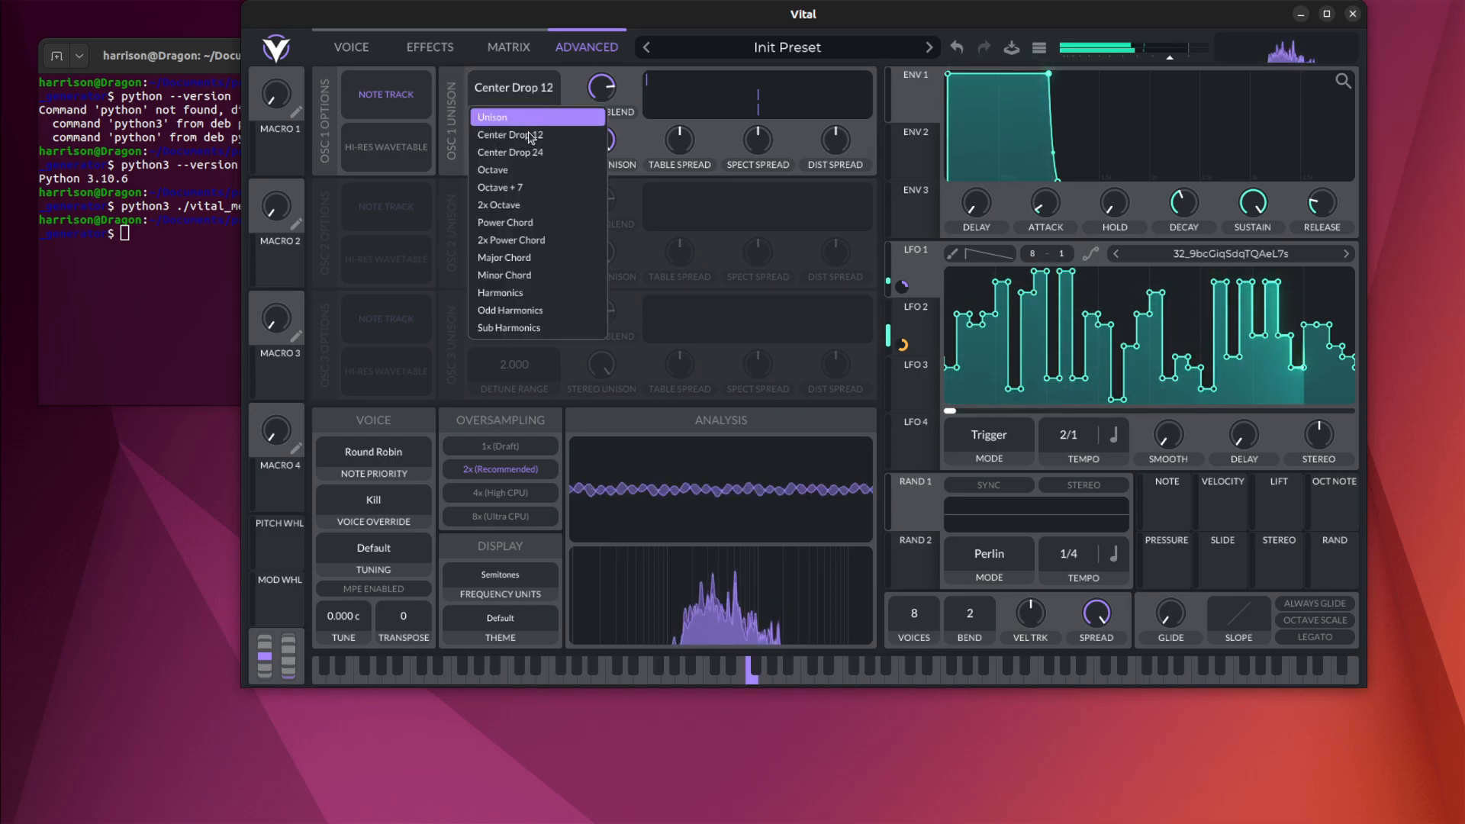
pyautogui.click(528, 153)
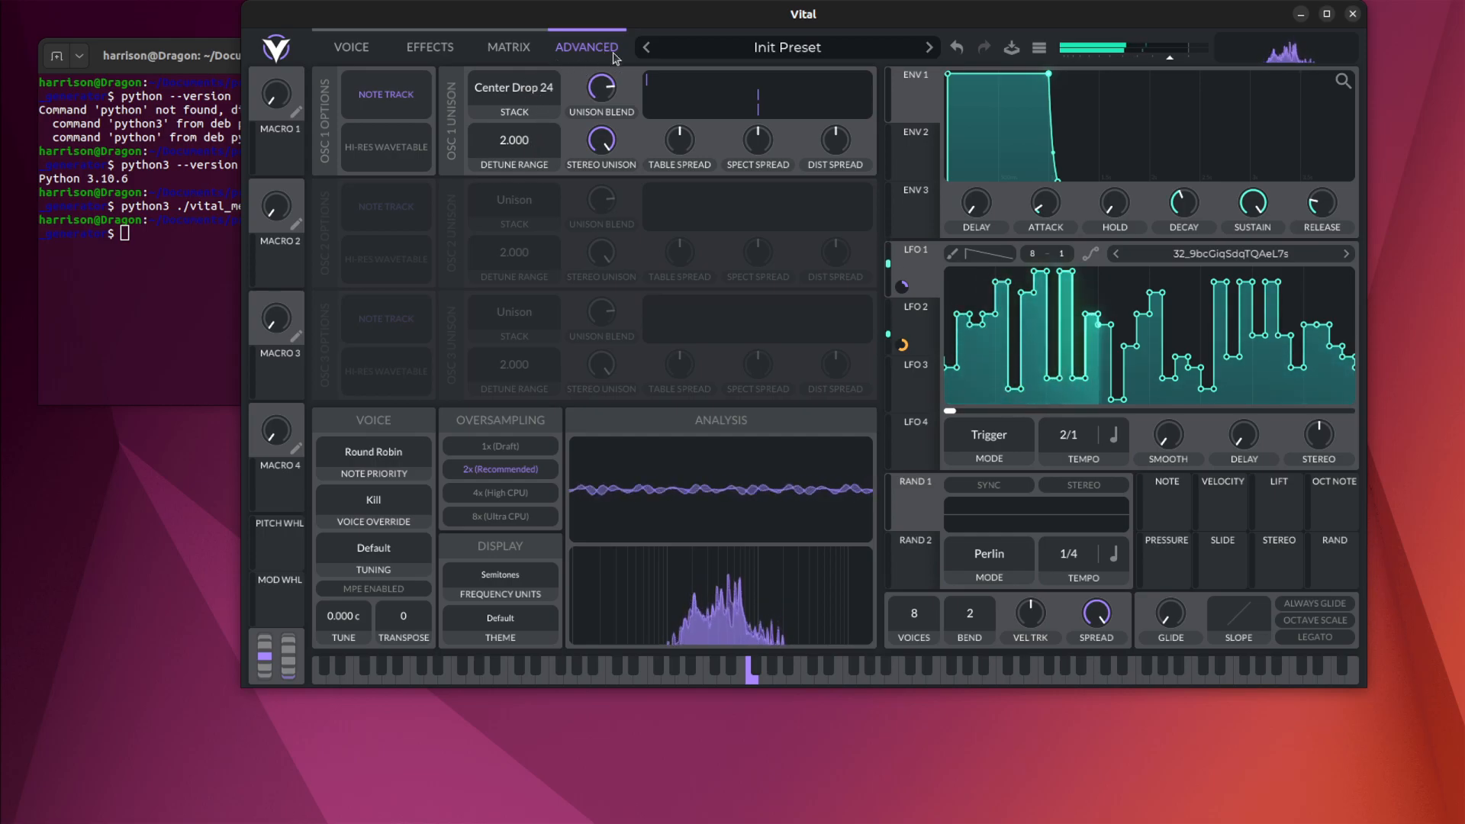
pyautogui.moveTo(522, 136); pyautogui.dragTo(522, 137)
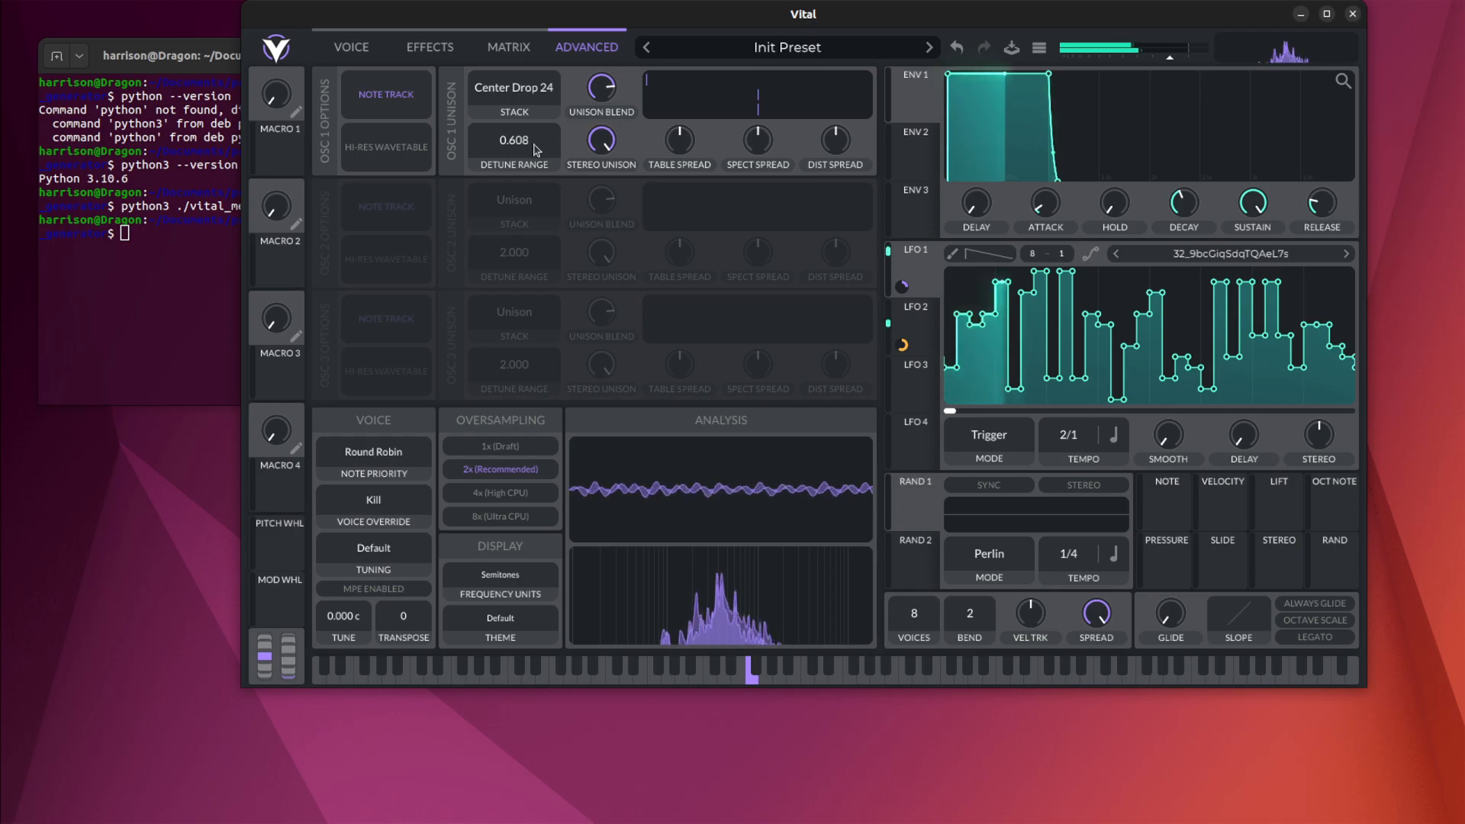
# - Try the Octave + 7, Octave and 2x Octave unison stacks on Osc 1 while auditioning
pyautogui.click(534, 89)
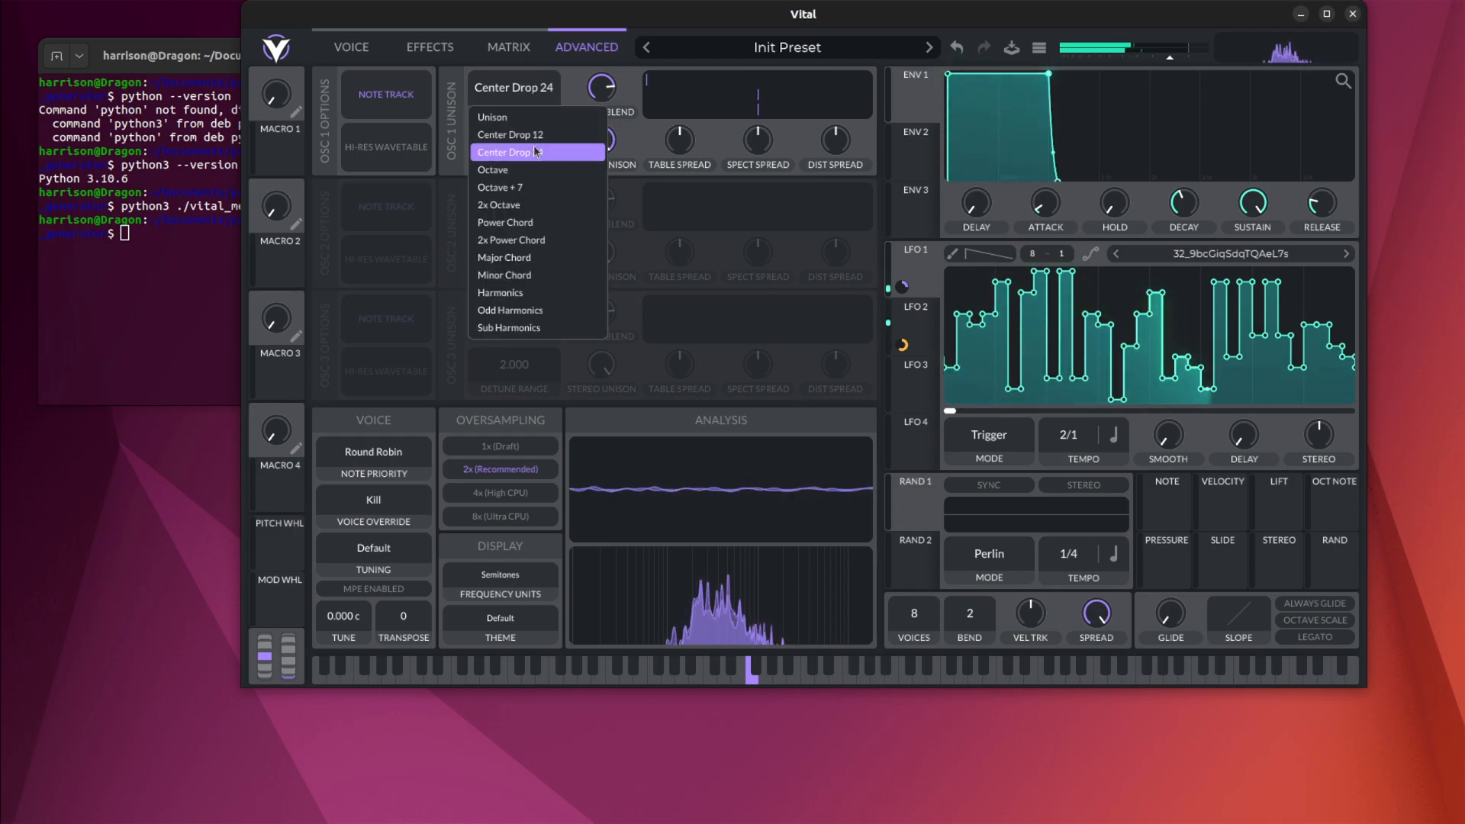
pyautogui.click(504, 187)
pyautogui.click(514, 88)
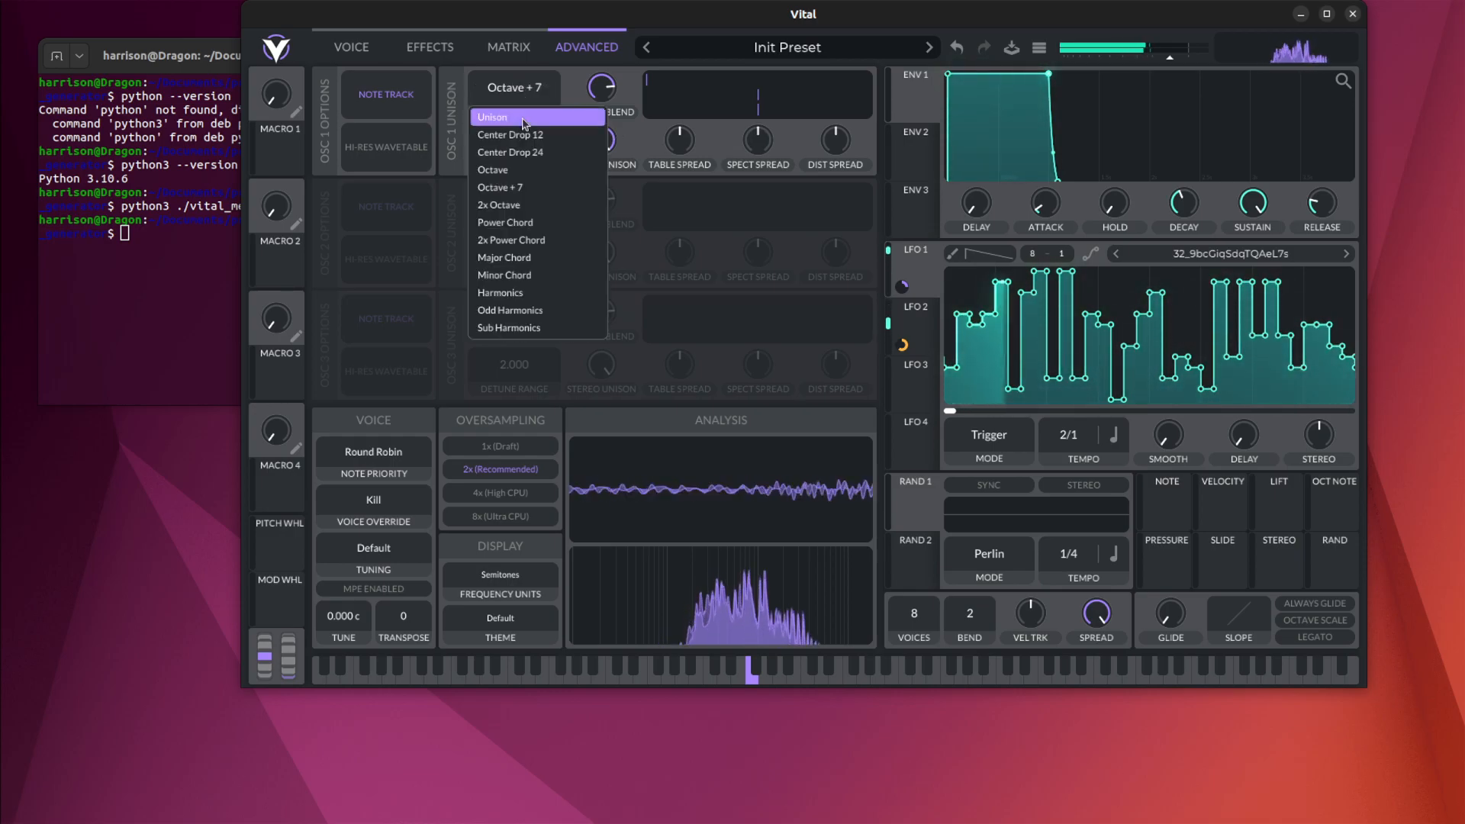
pyautogui.click(514, 170)
pyautogui.click(513, 88)
pyautogui.click(499, 204)
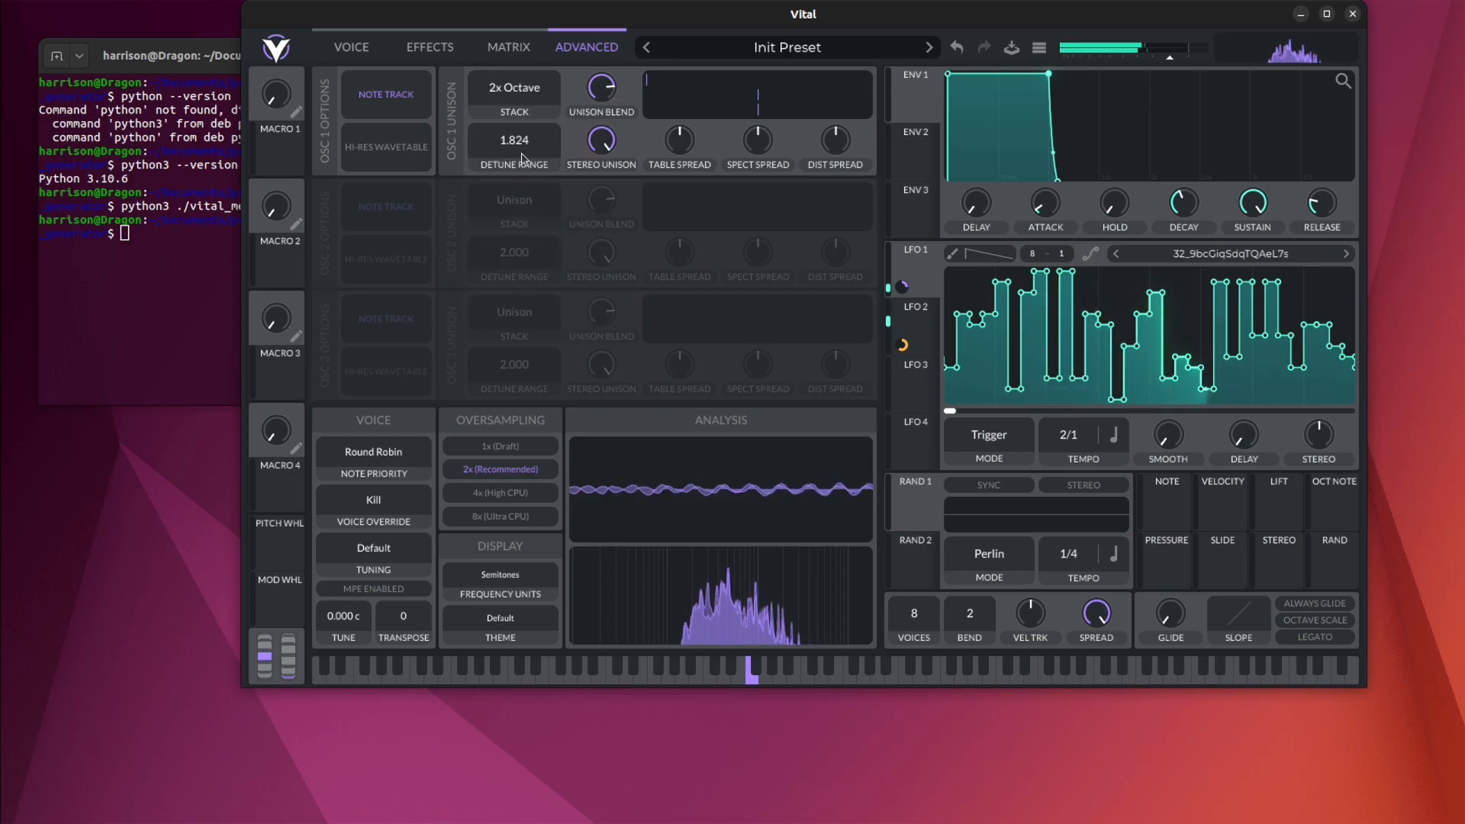
# - Try the Power Chord, Major Chord and Minor Chord unison stacks on Osc 1 while auditioning
pyautogui.click(527, 99)
pyautogui.click(505, 222)
pyautogui.click(514, 88)
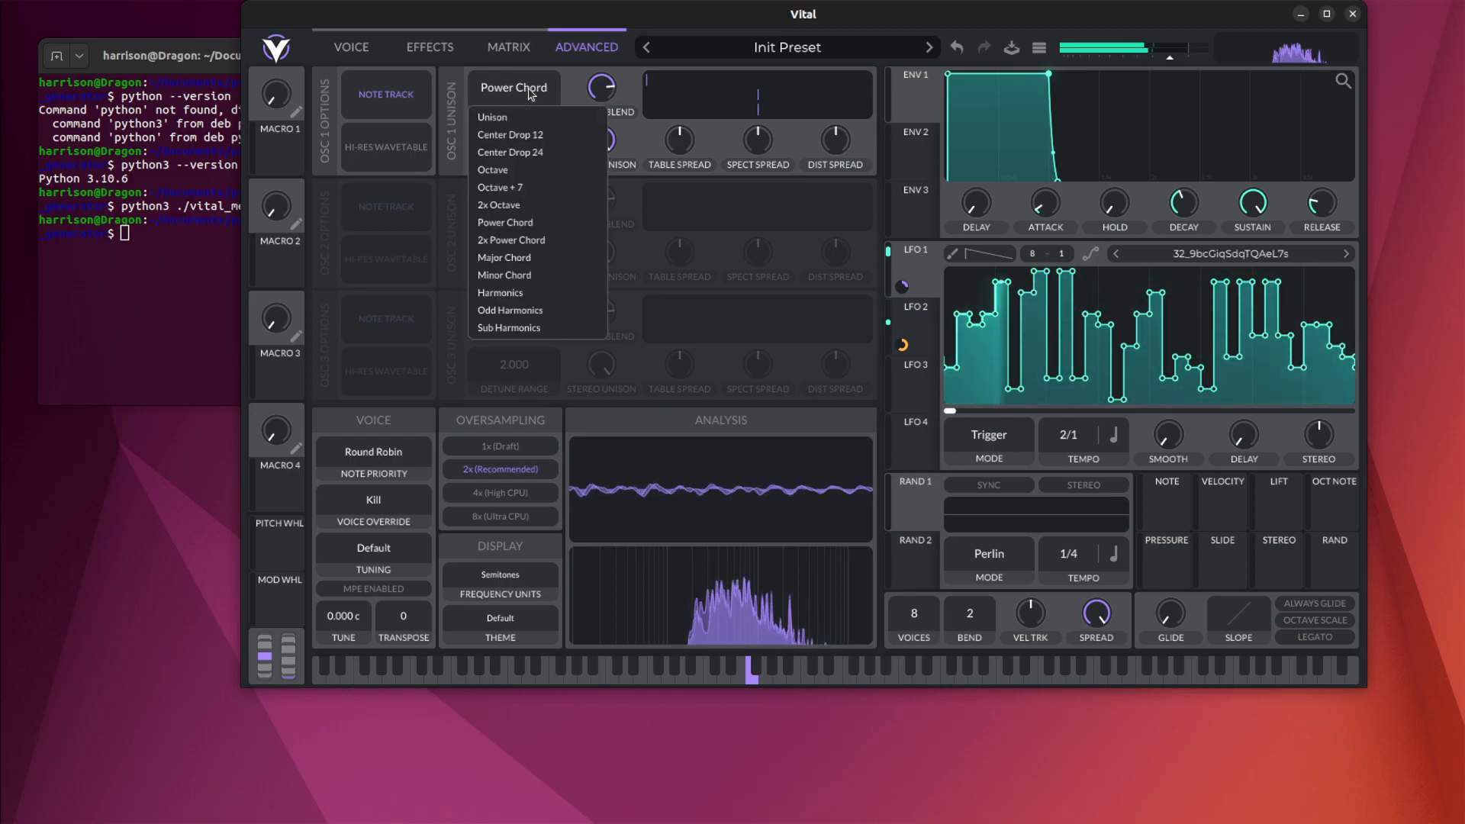
pyautogui.click(505, 258)
pyautogui.click(513, 88)
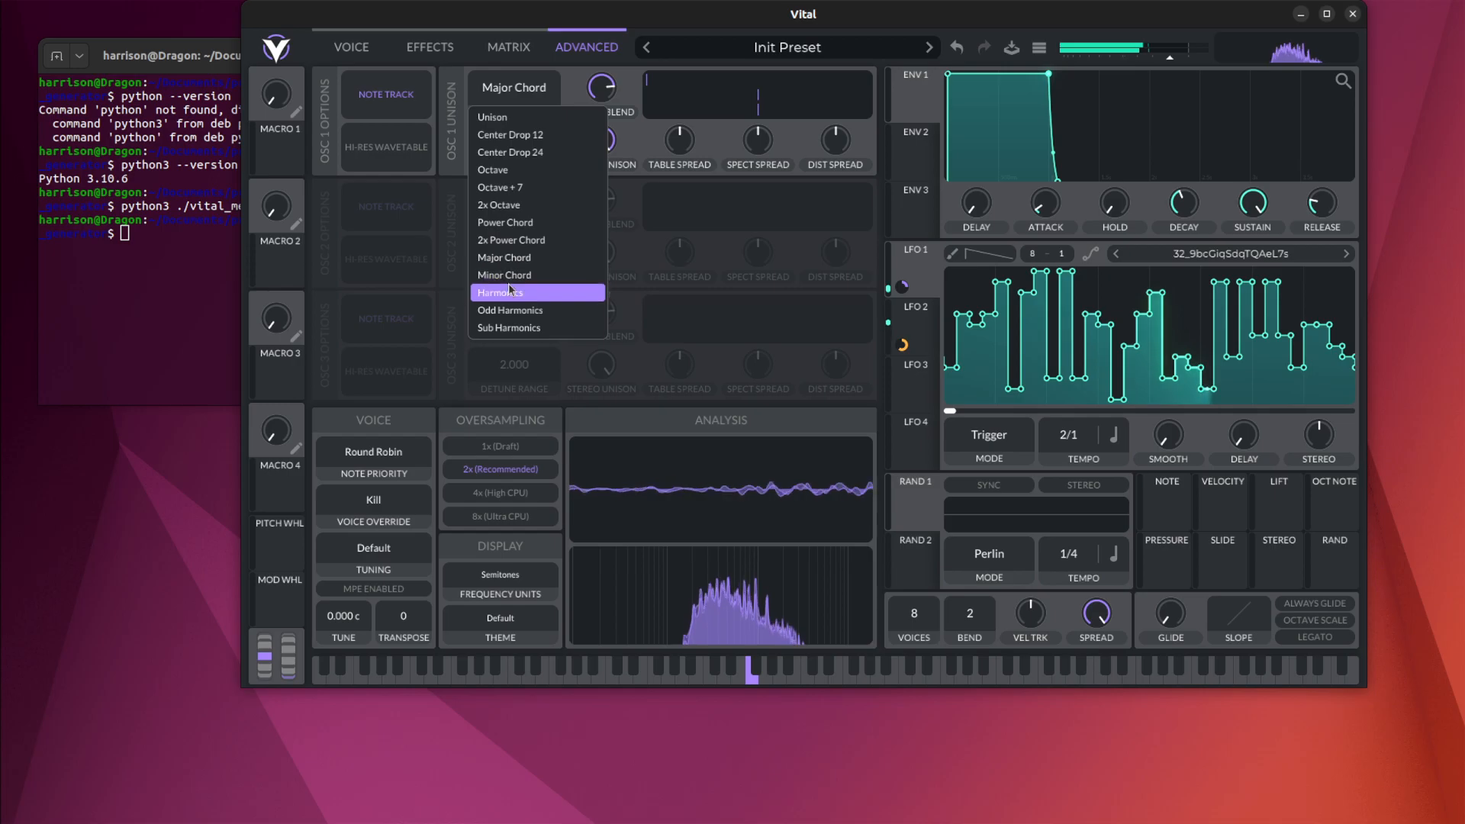
pyautogui.click(505, 275)
# - Try the Harmonics and Odd Harmonics unison stacks on Osc 1
pyautogui.click(514, 88)
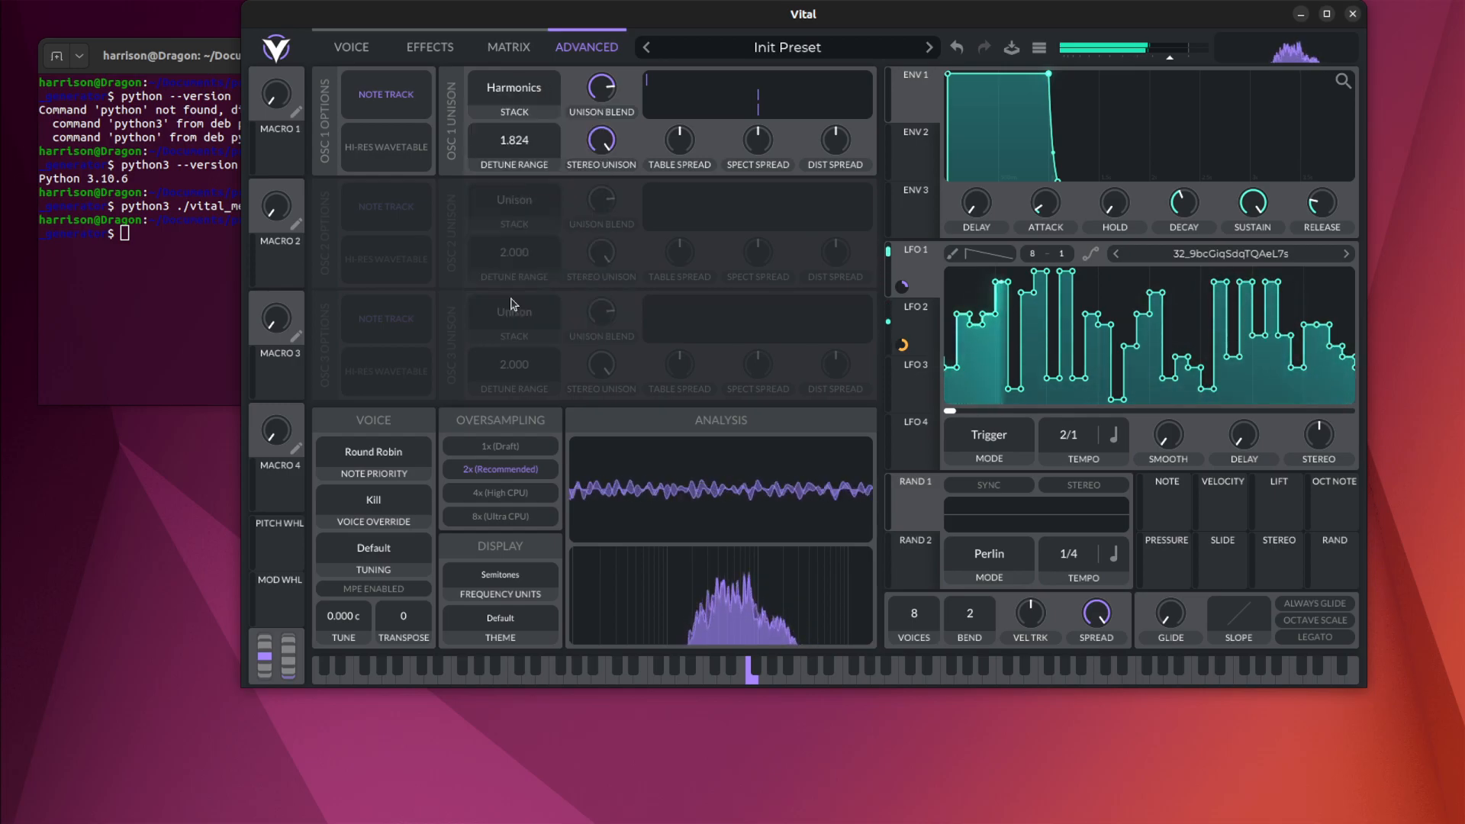
pyautogui.click(504, 292)
pyautogui.click(513, 88)
pyautogui.click(504, 310)
# - Set Osc 1's unison stack to Center Drop 12 and return to the oscillator settings
pyautogui.click(514, 87)
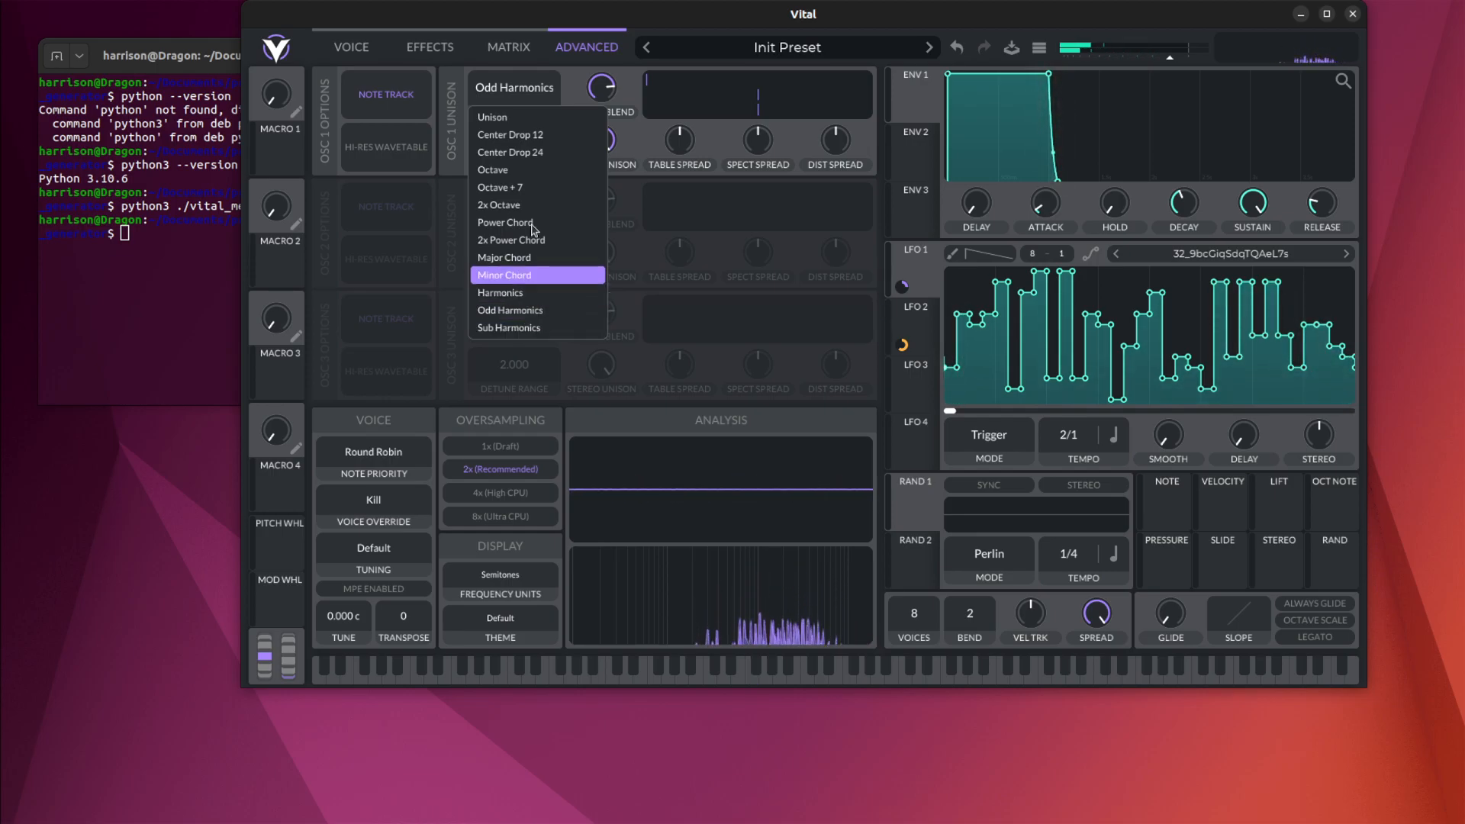
pyautogui.click(537, 134)
pyautogui.click(347, 47)
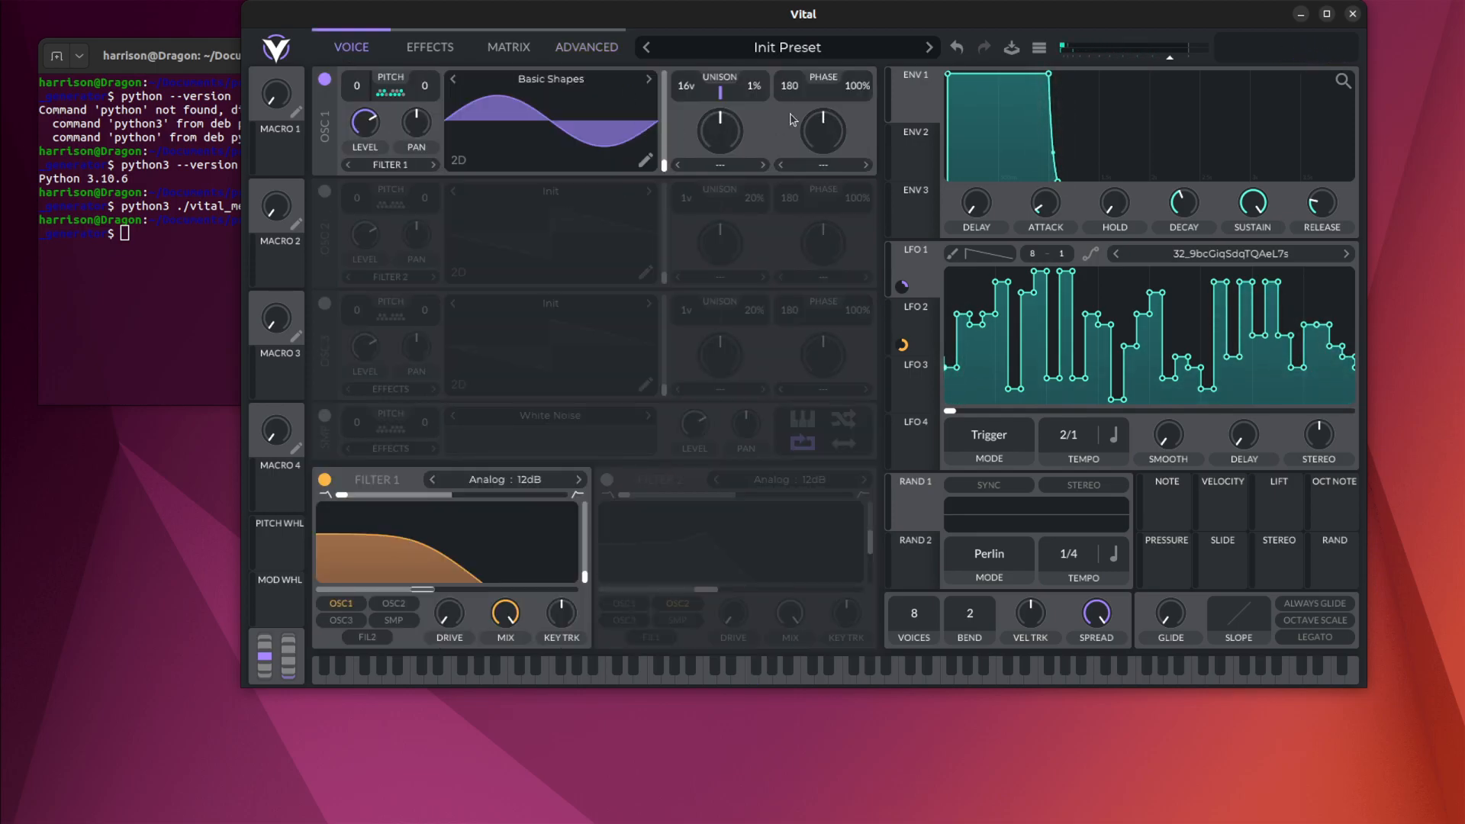
# - Set Osc 1's phase to 102 with 43% phase randomization, leaving its phase distortion mode unassigned
pyautogui.moveTo(860, 114); pyautogui.dragTo(860, 151)
pyautogui.click(835, 167)
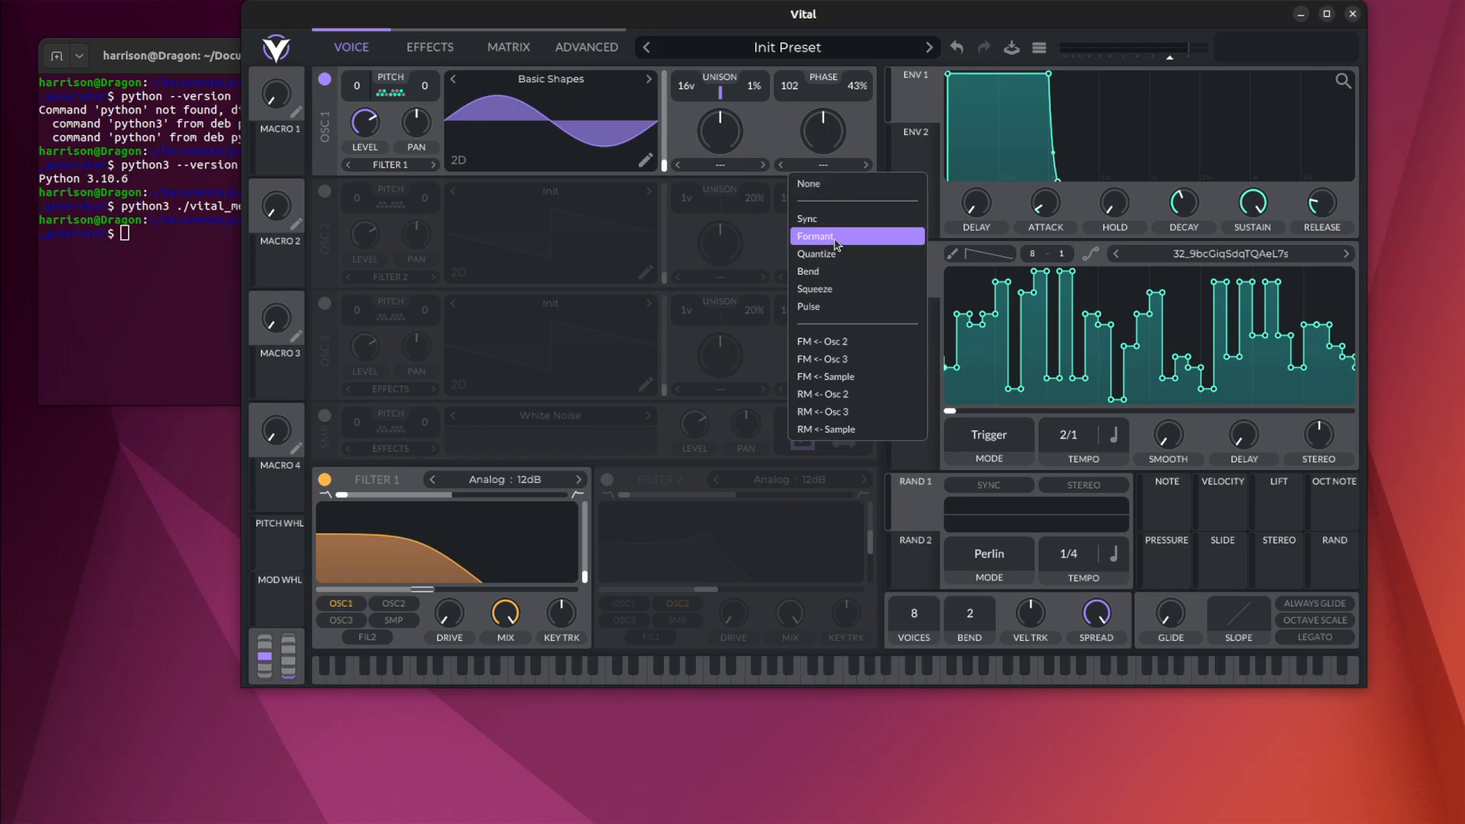
pyautogui.click(931, 325)
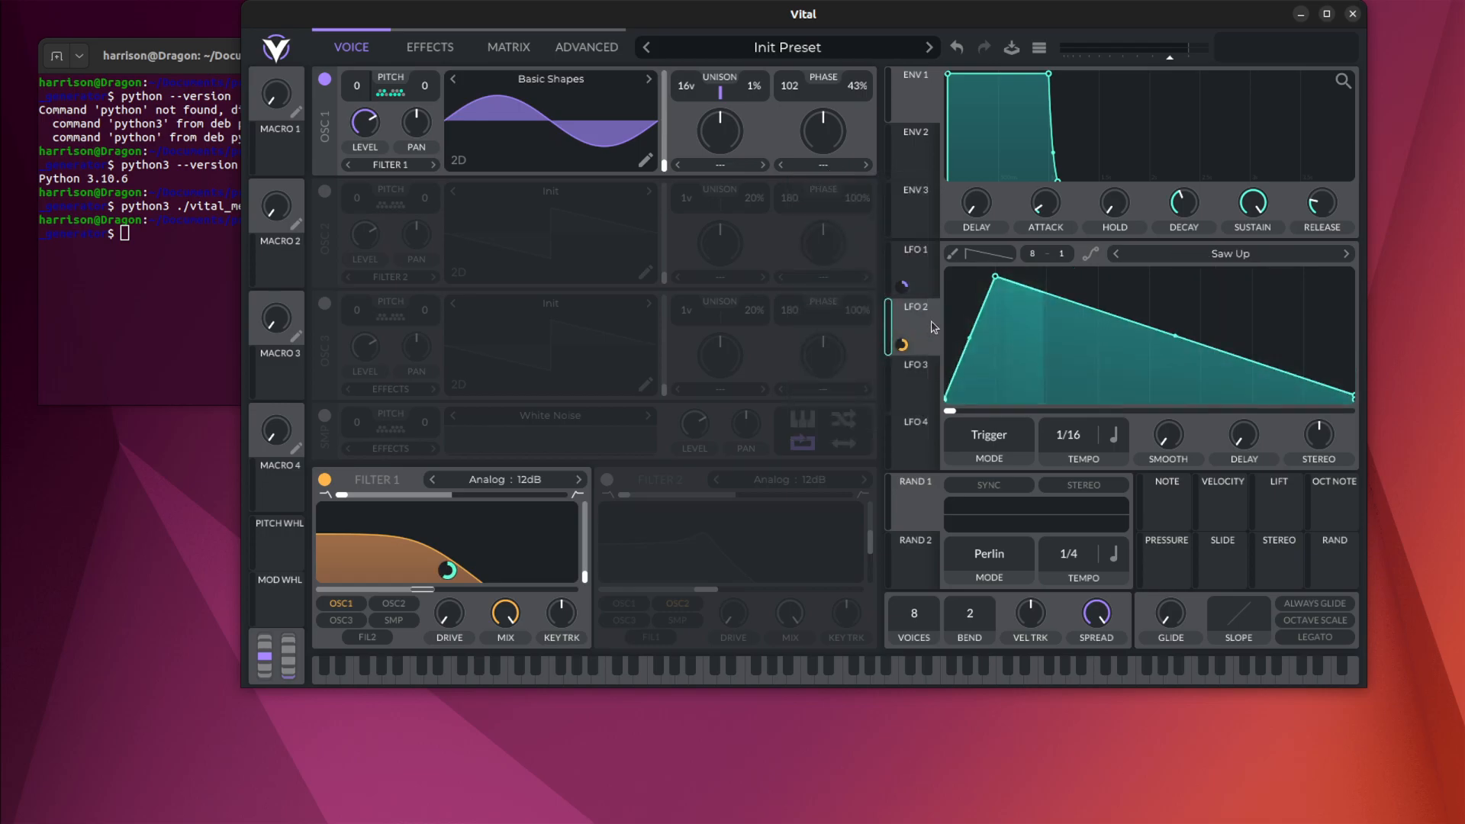
# - Load the generated melody 32_BY3LhC9nWsc1h7Mf into LFO 3, assign it to Osc 1's unison detune with amount 0.191, and audition
pyautogui.click(914, 369)
pyautogui.click(1185, 253)
pyautogui.click(1046, 183)
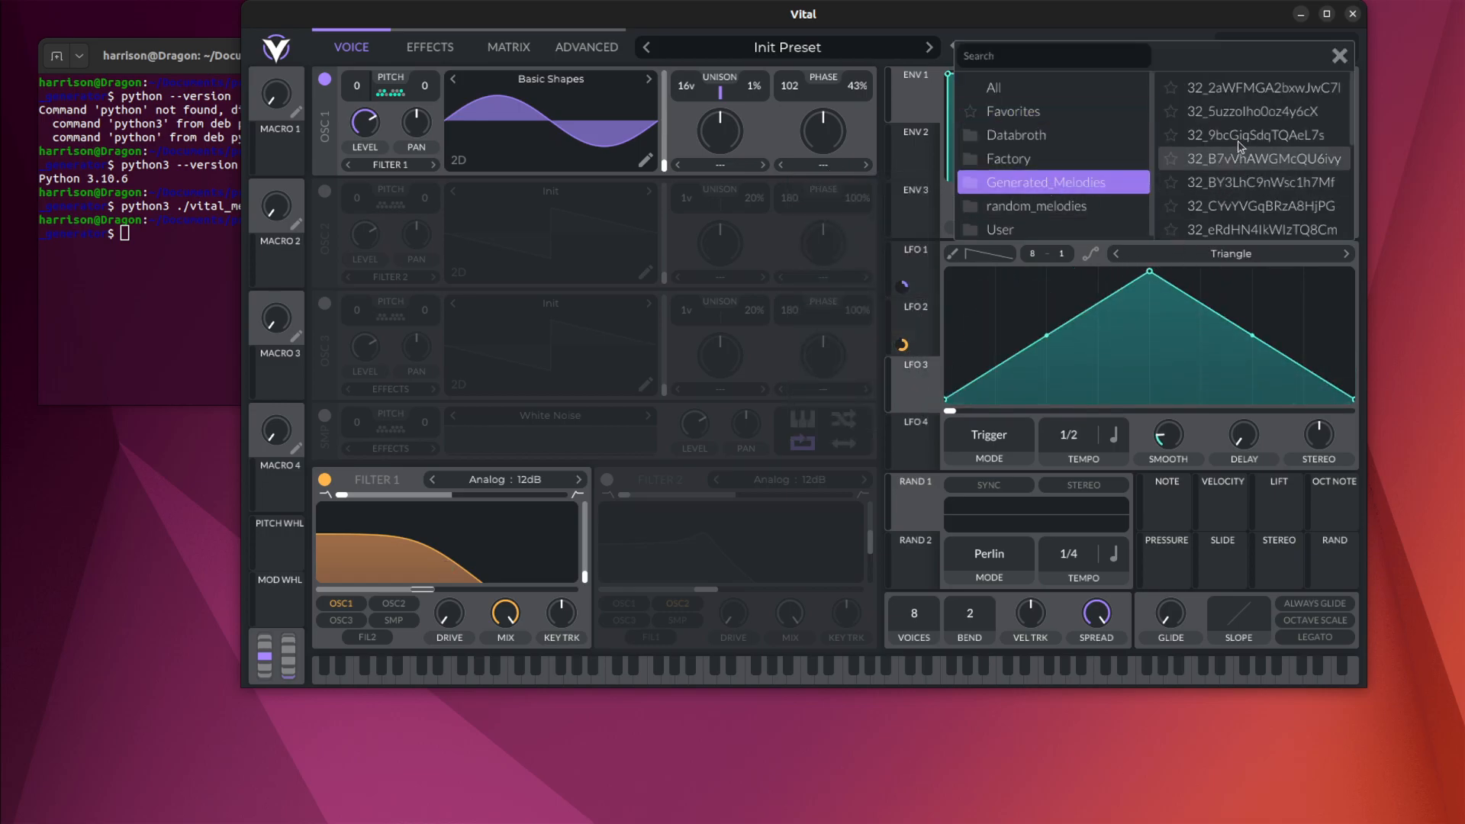
pyautogui.doubleClick(1196, 182)
pyautogui.moveTo(902, 398); pyautogui.dragTo(754, 111)
pyautogui.press('f')
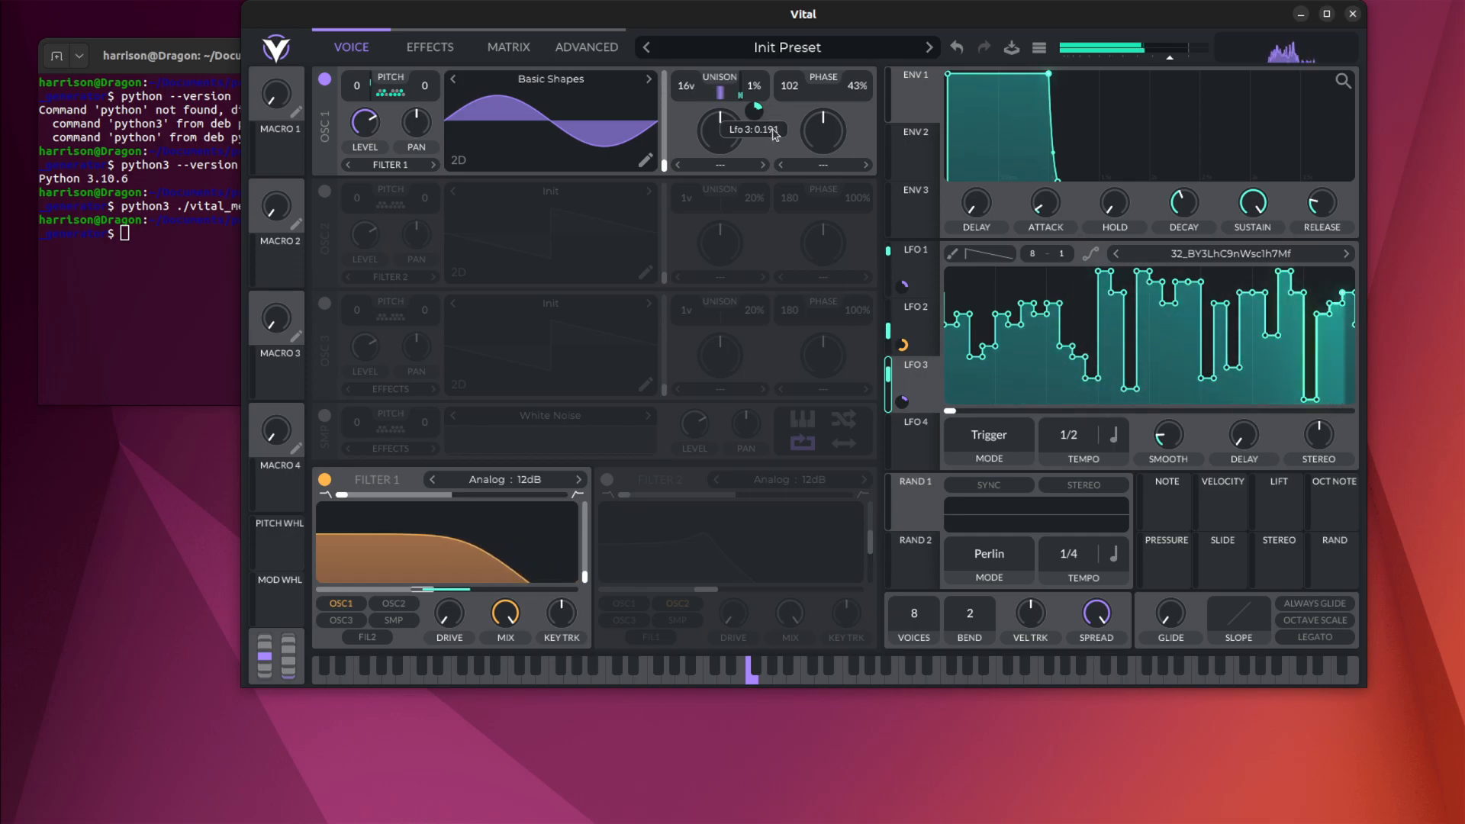
# - Set Osc 1's phase distortion mode to Bend
pyautogui.click(817, 165)
pyautogui.click(847, 271)
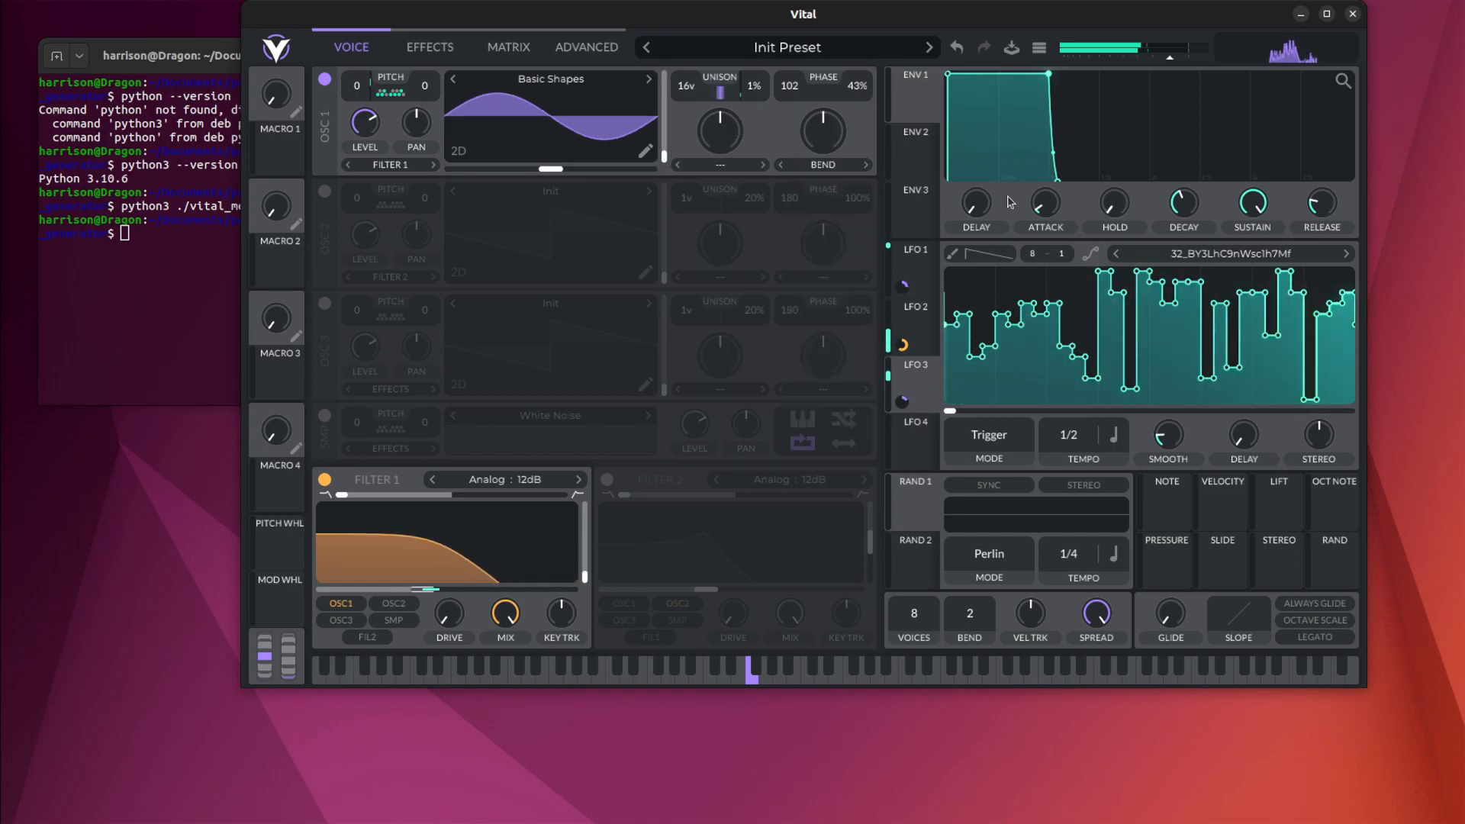
# - Load the generated melody 32_KomOk2DtwwNZhFhS into LFO 4, assign it to Osc 1's Bend amount, and audition a note
pyautogui.click(916, 439)
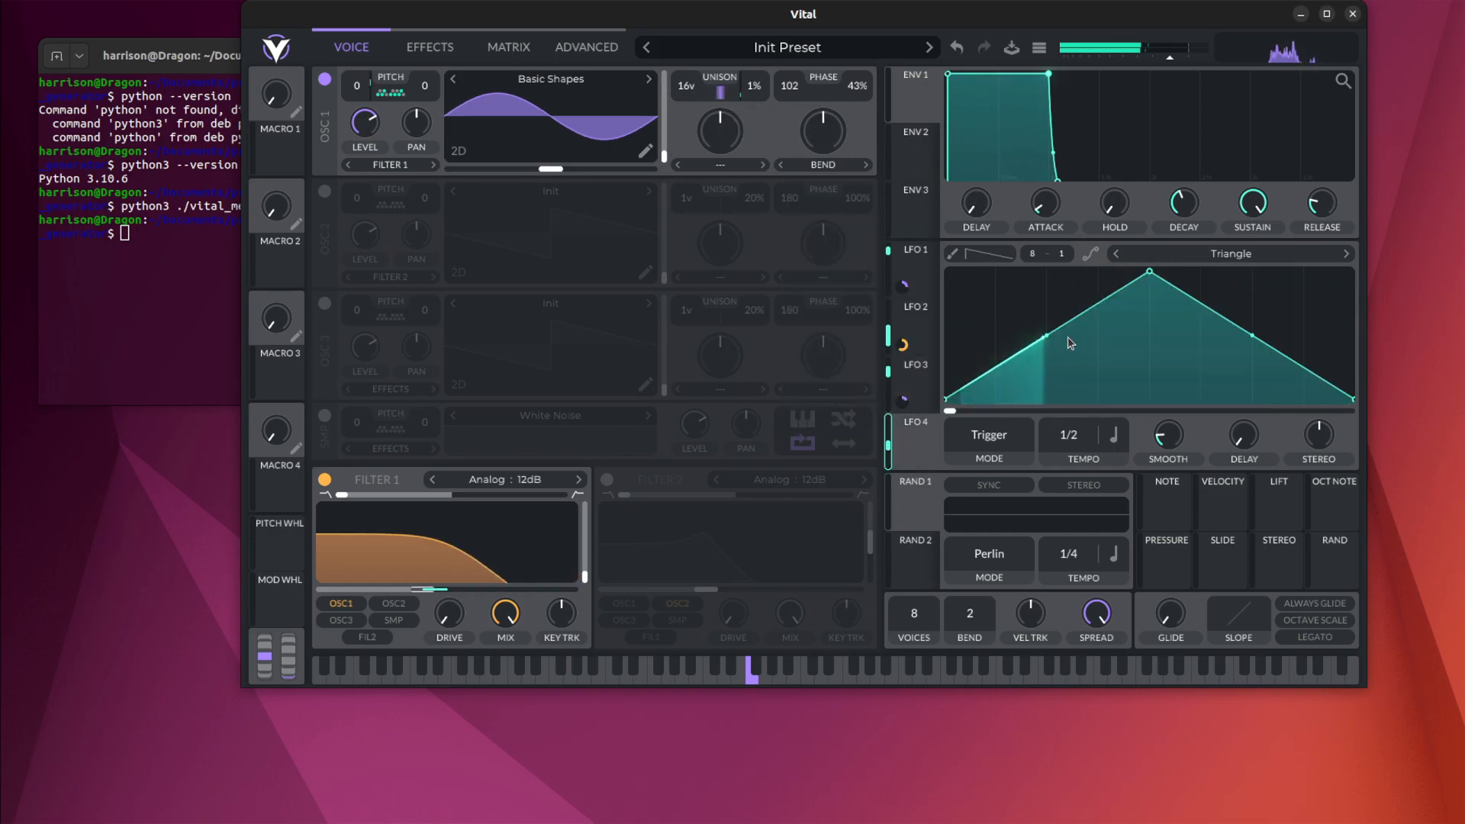
pyautogui.click(919, 381)
pyautogui.click(921, 424)
pyautogui.click(1230, 253)
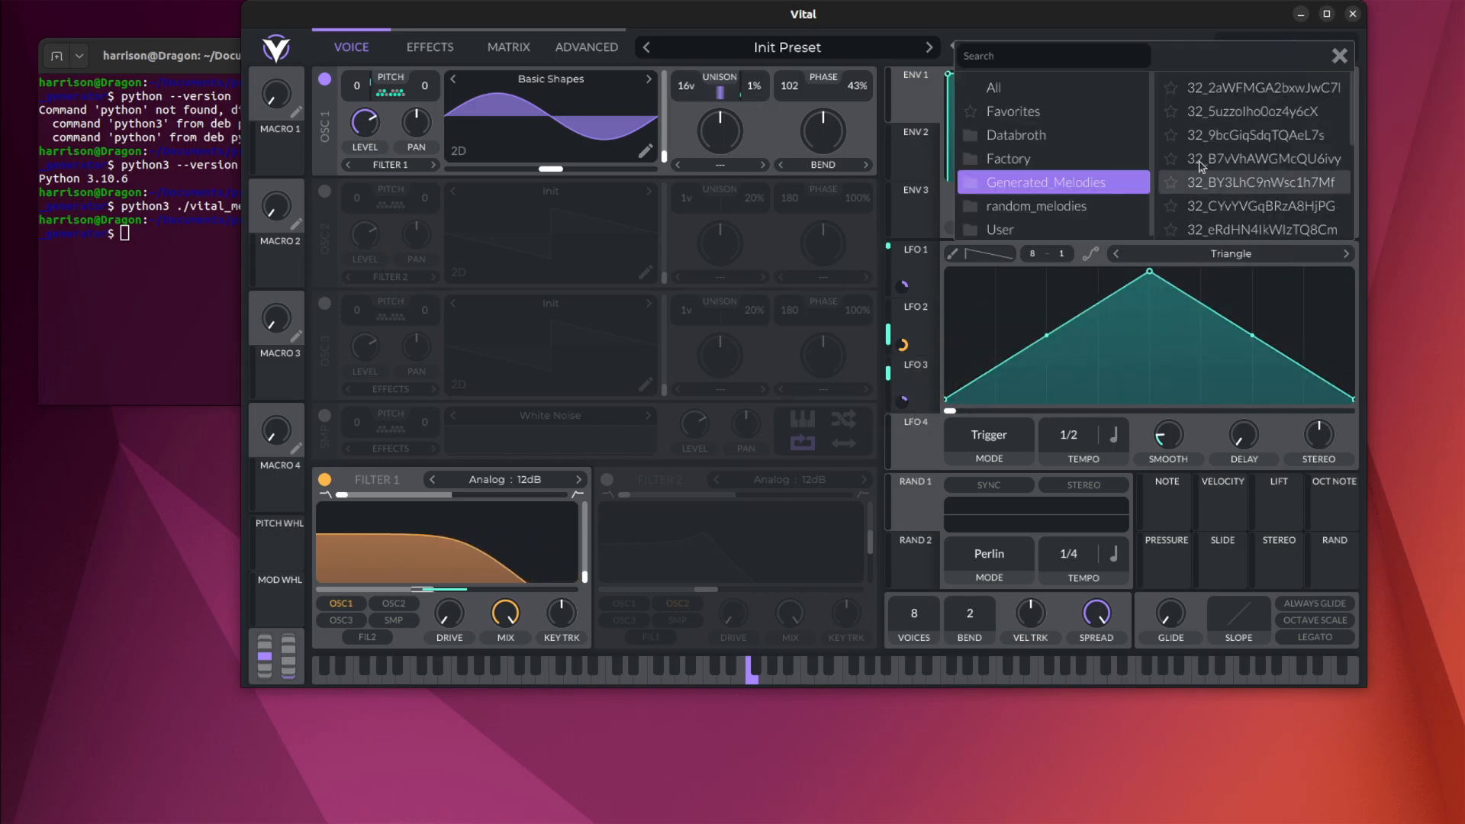
pyautogui.click(1259, 206)
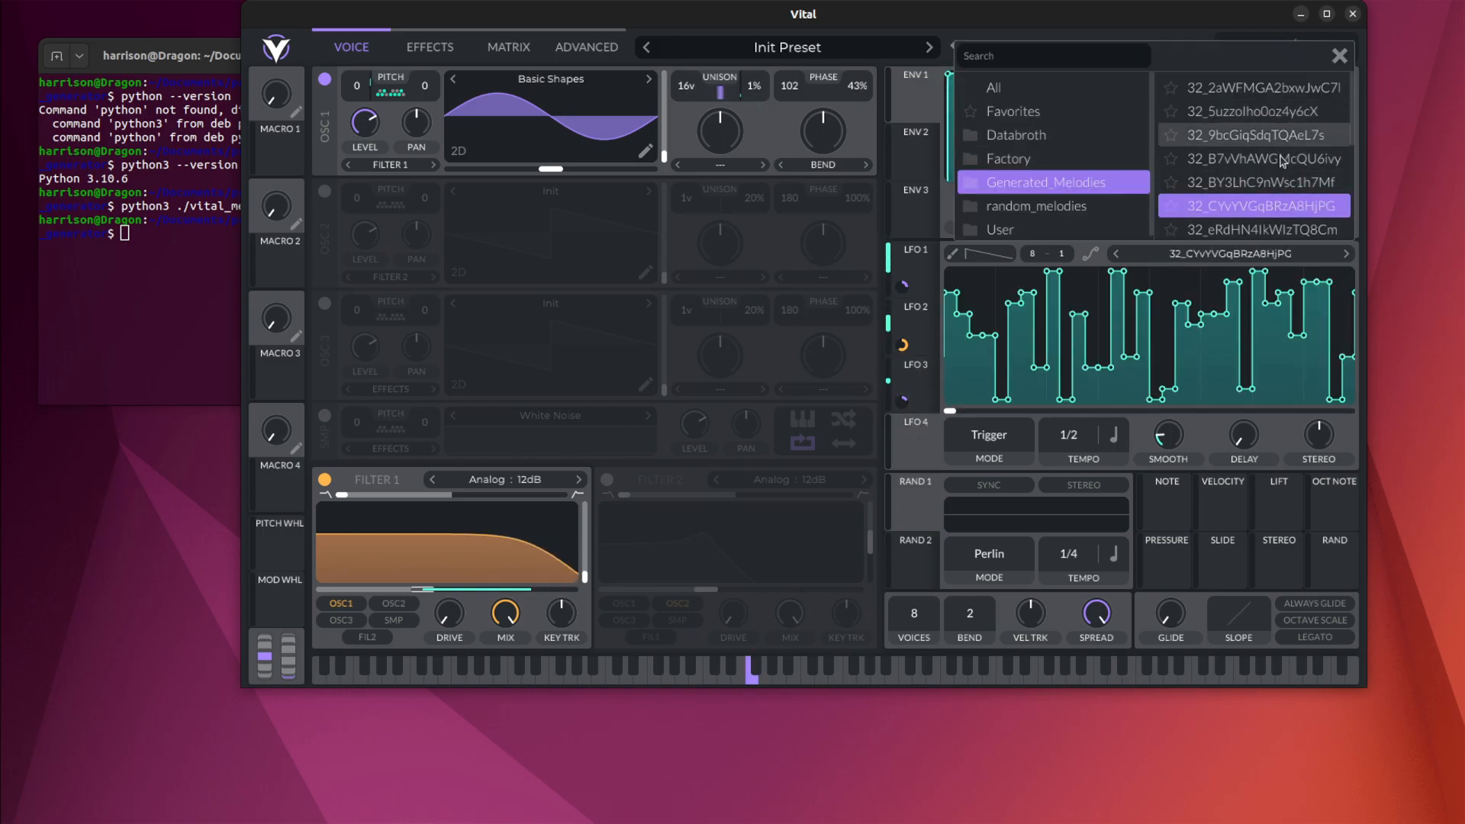
pyautogui.scroll(-3, 1286, 159)
pyautogui.click(1257, 211)
pyautogui.moveTo(919, 454); pyautogui.dragTo(823, 131)
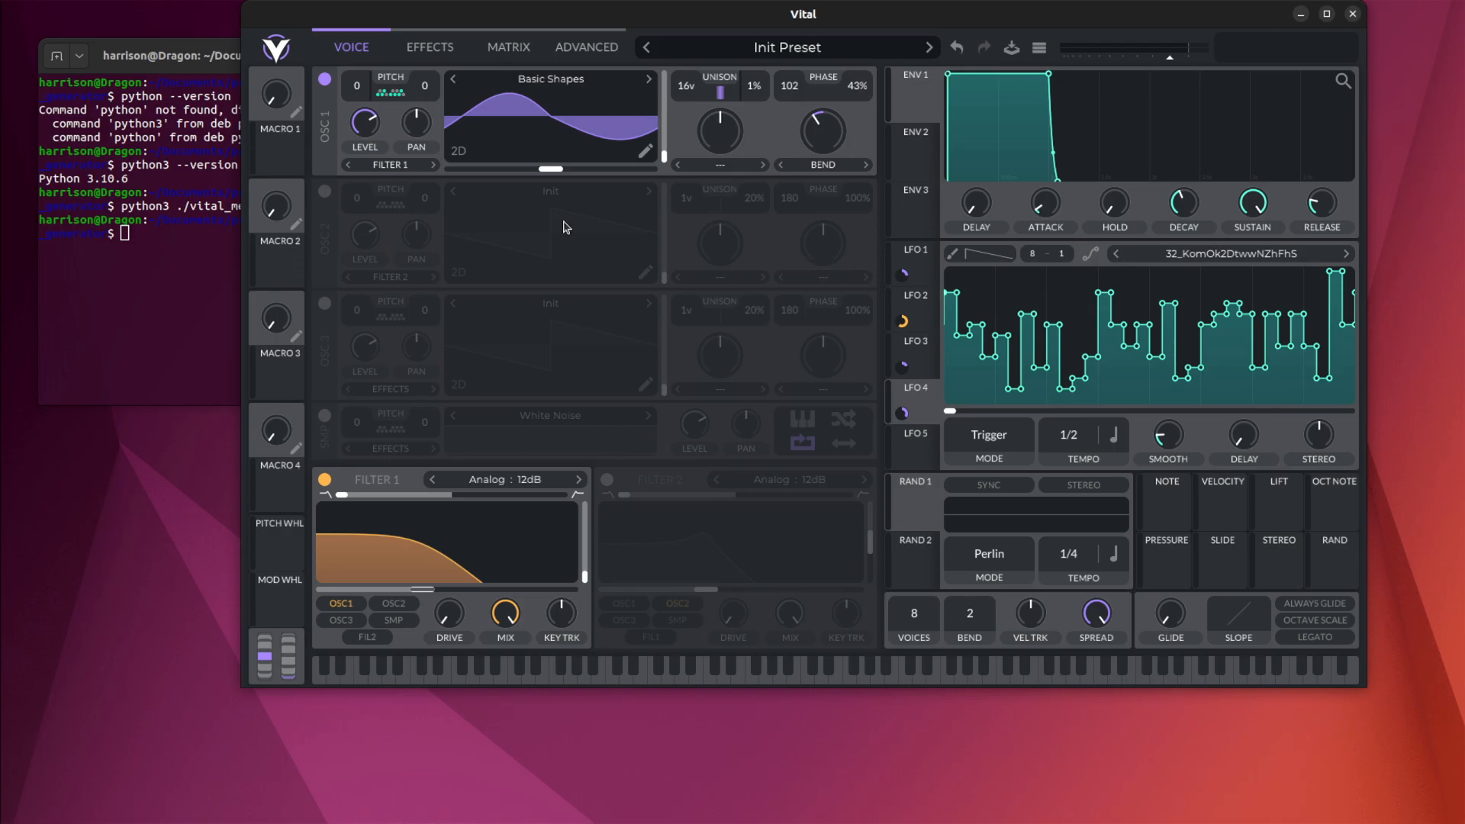
pyautogui.press('f')
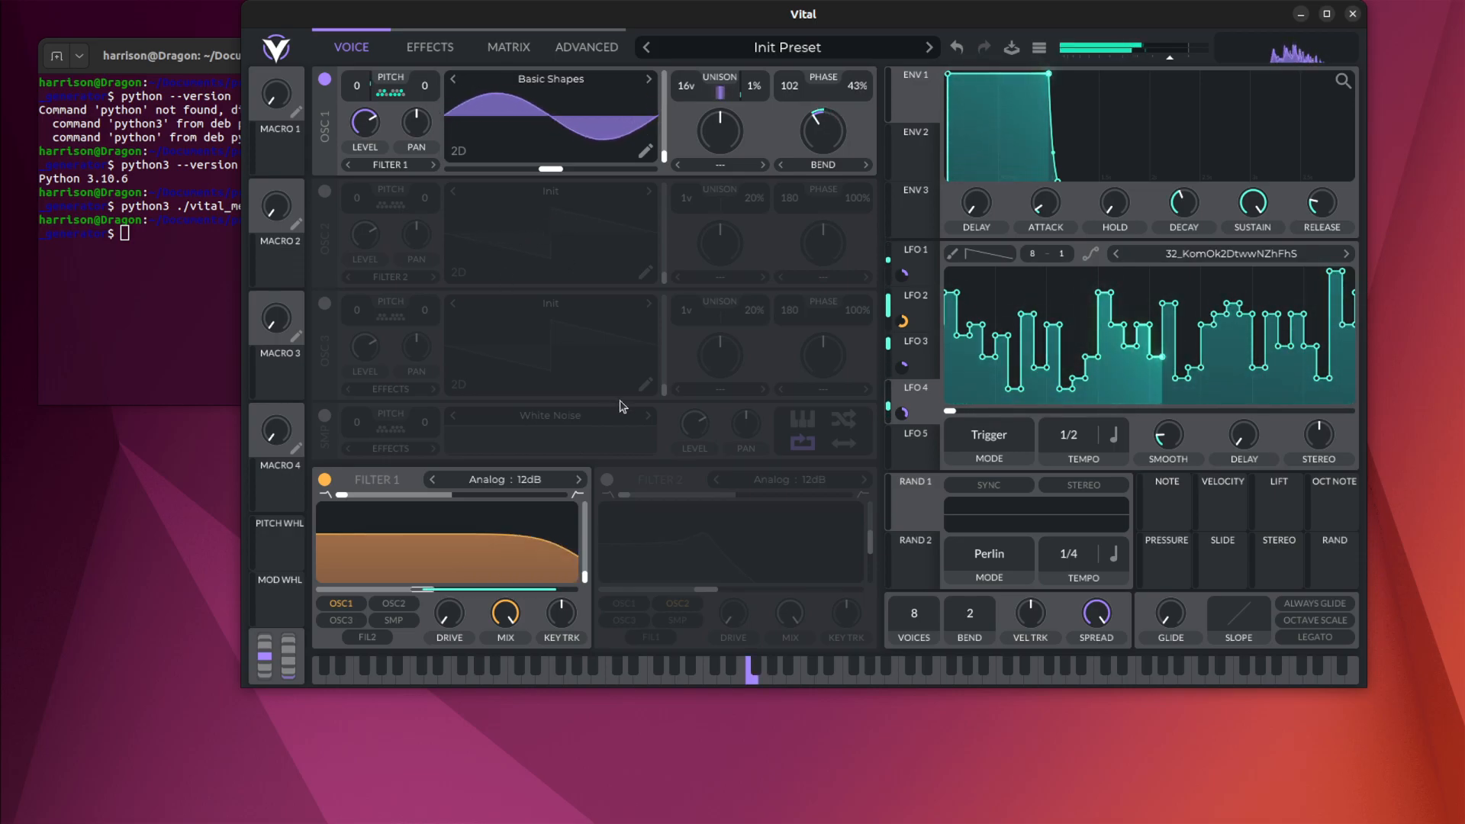
# - Turn off Filter 1 and enable Filter 2 as a Formant AOIE filter with Osc 1 as its input
pyautogui.click(325, 479)
pyautogui.click(606, 479)
pyautogui.click(790, 479)
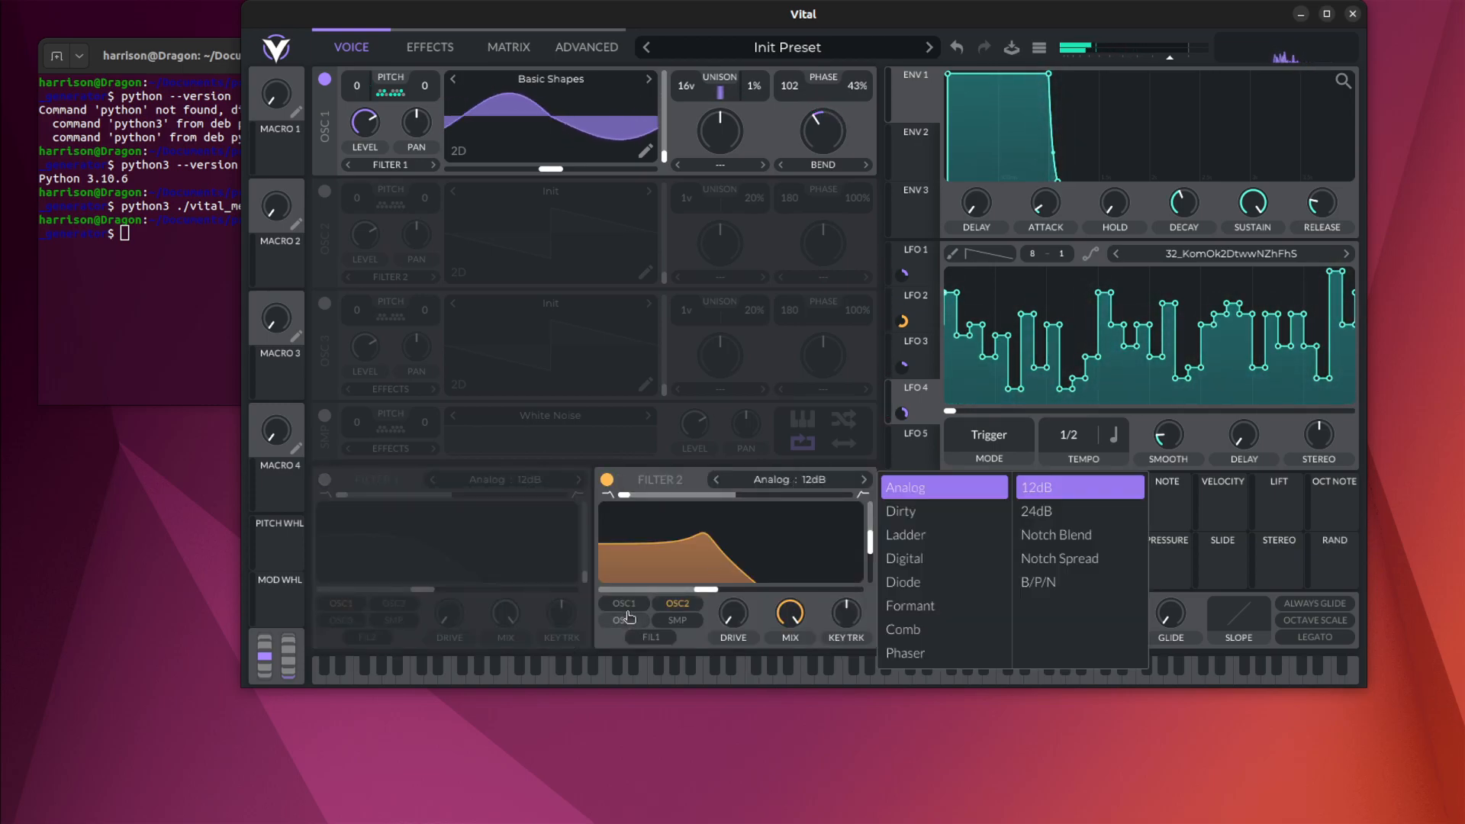
pyautogui.click(627, 618)
pyautogui.click(813, 486)
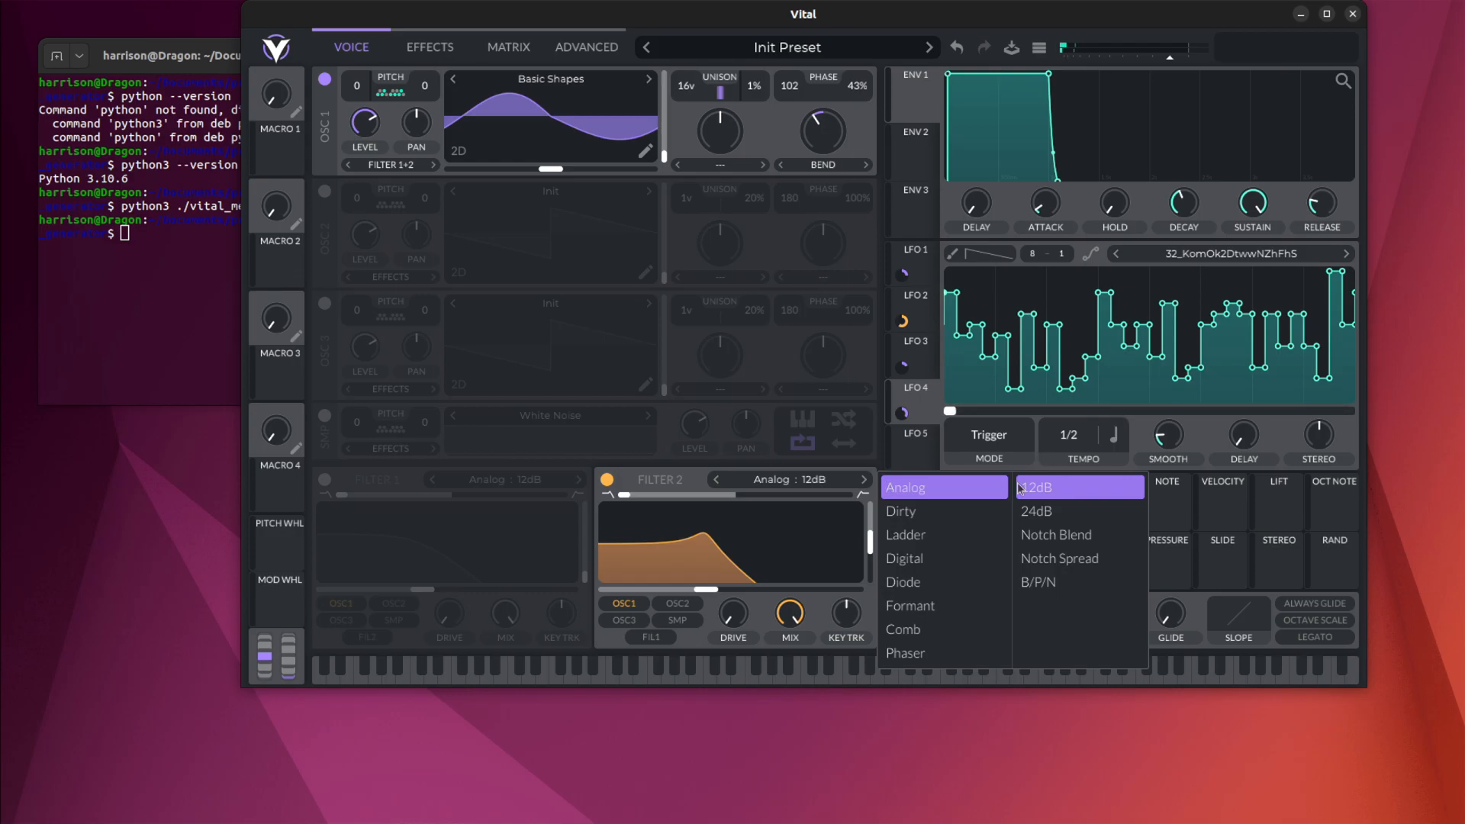
pyautogui.click(951, 613)
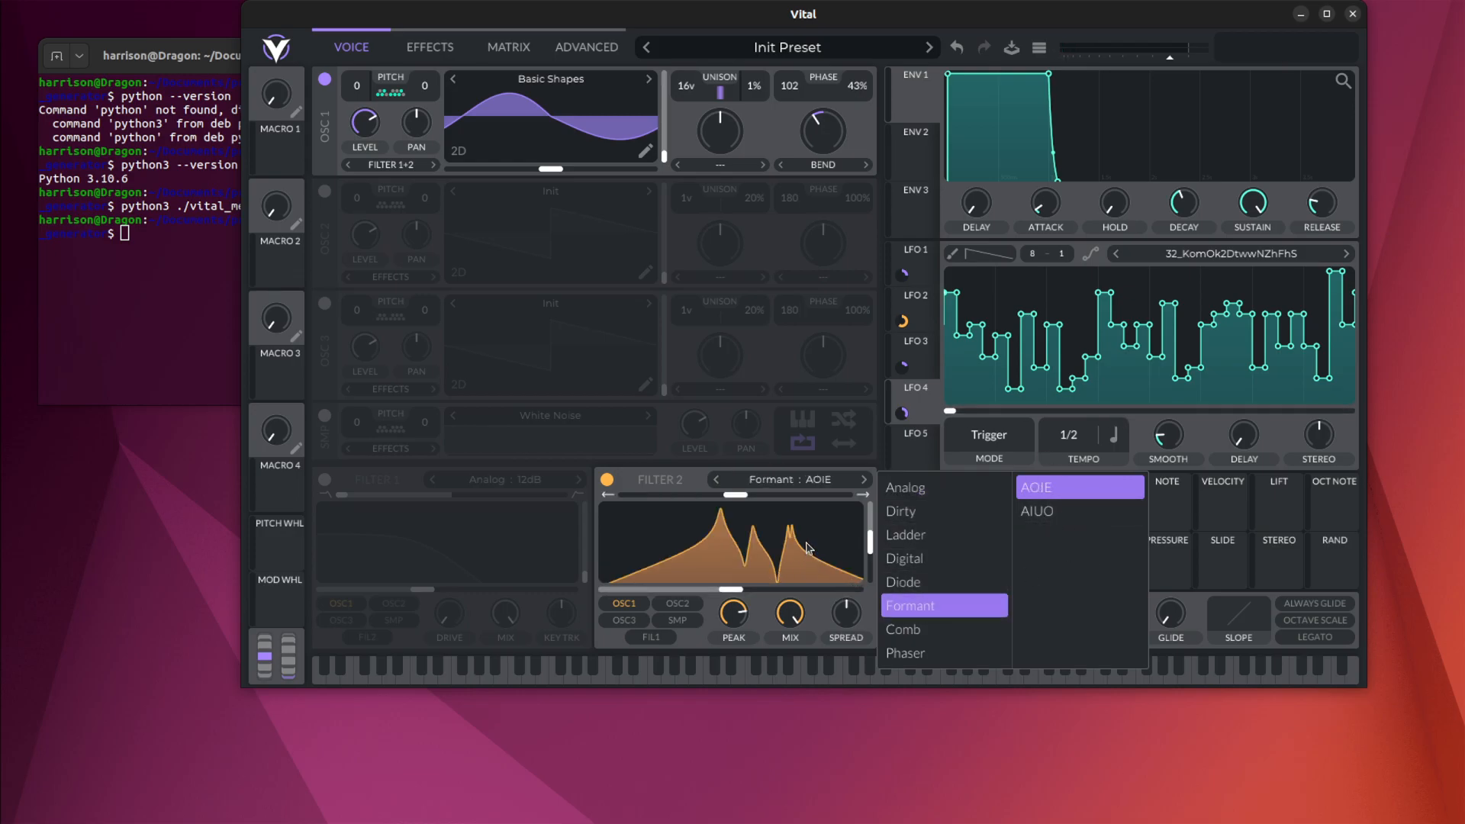
# - Audition a note and load the Classic Blend wavetable from Favorites into Osc 1
pyautogui.press('f')
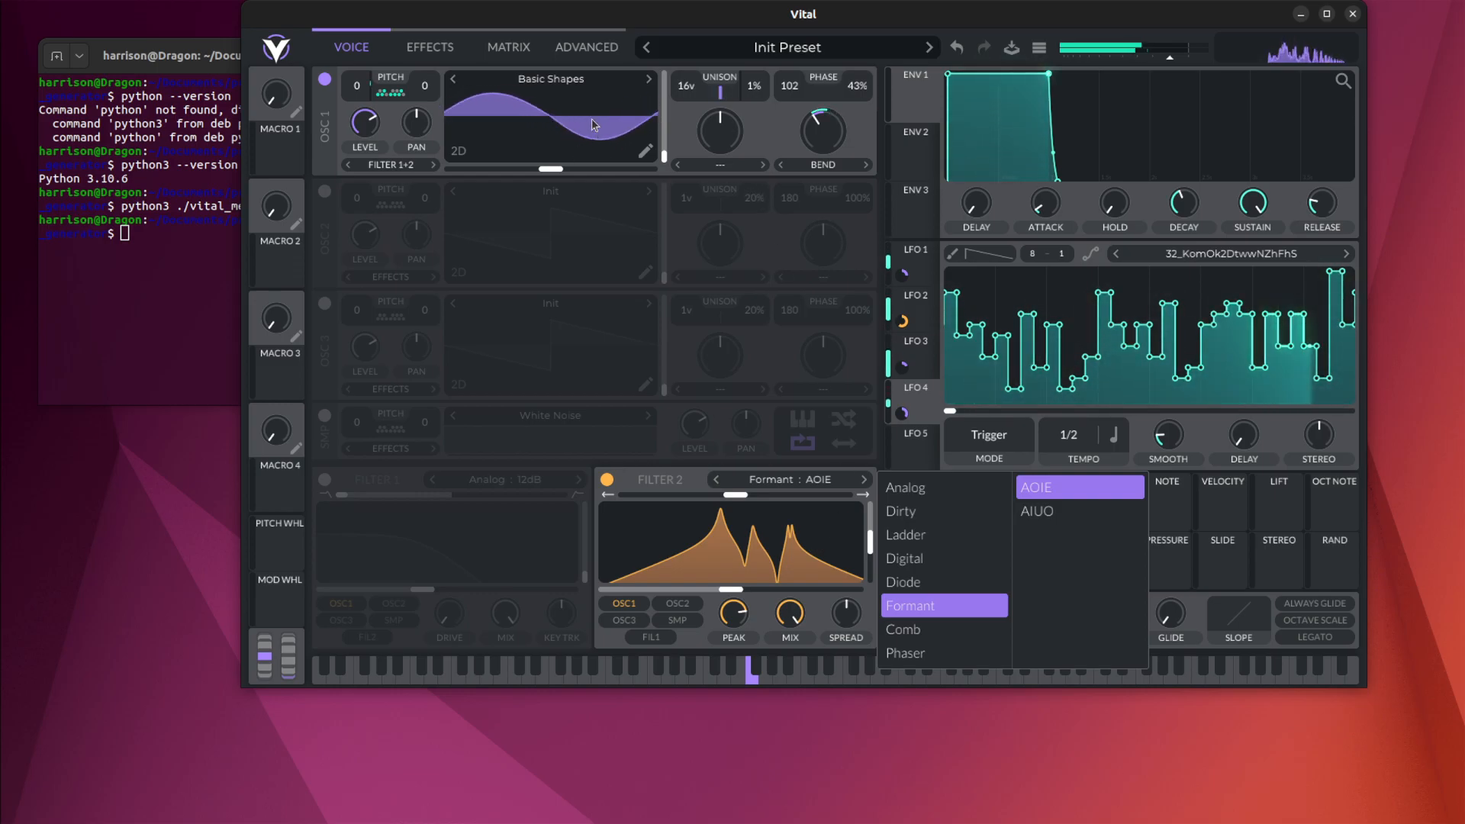
pyautogui.click(551, 78)
pyautogui.click(730, 142)
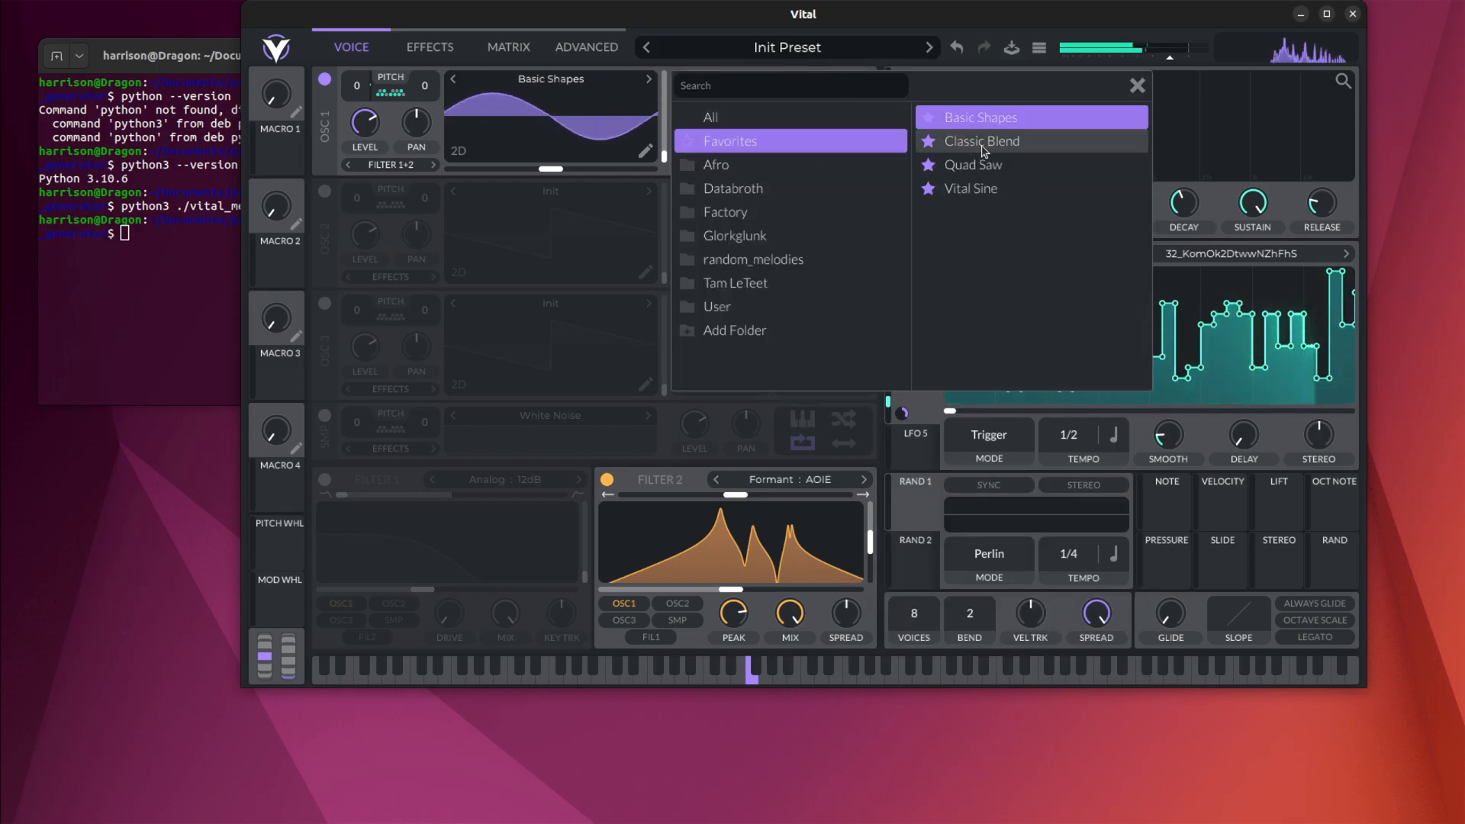
pyautogui.click(983, 150)
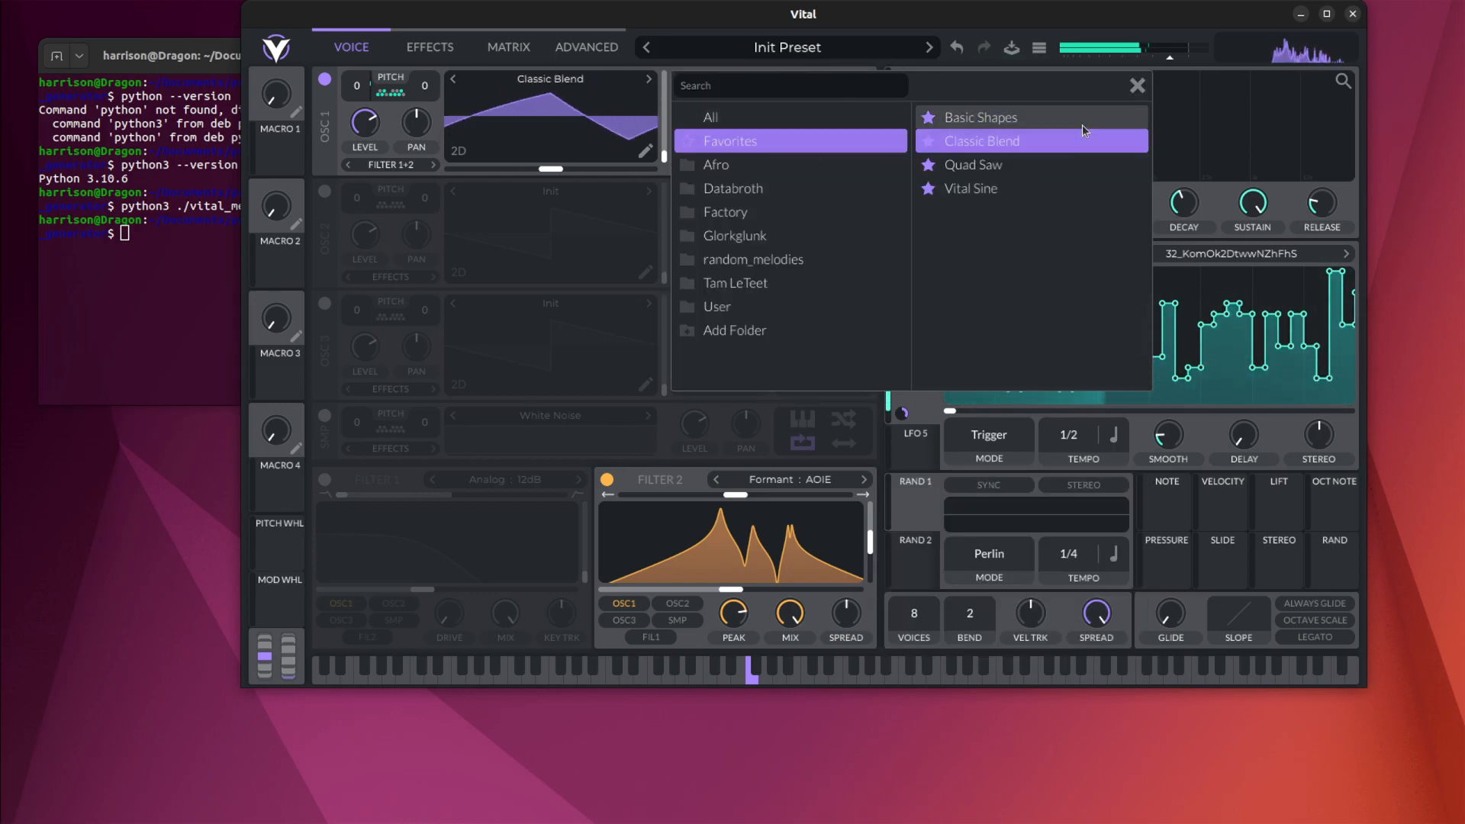
pyautogui.click(1136, 85)
# - Shift the formant peaks of Filter 2 slightly lower by reducing its transposition
pyautogui.moveTo(822, 144)
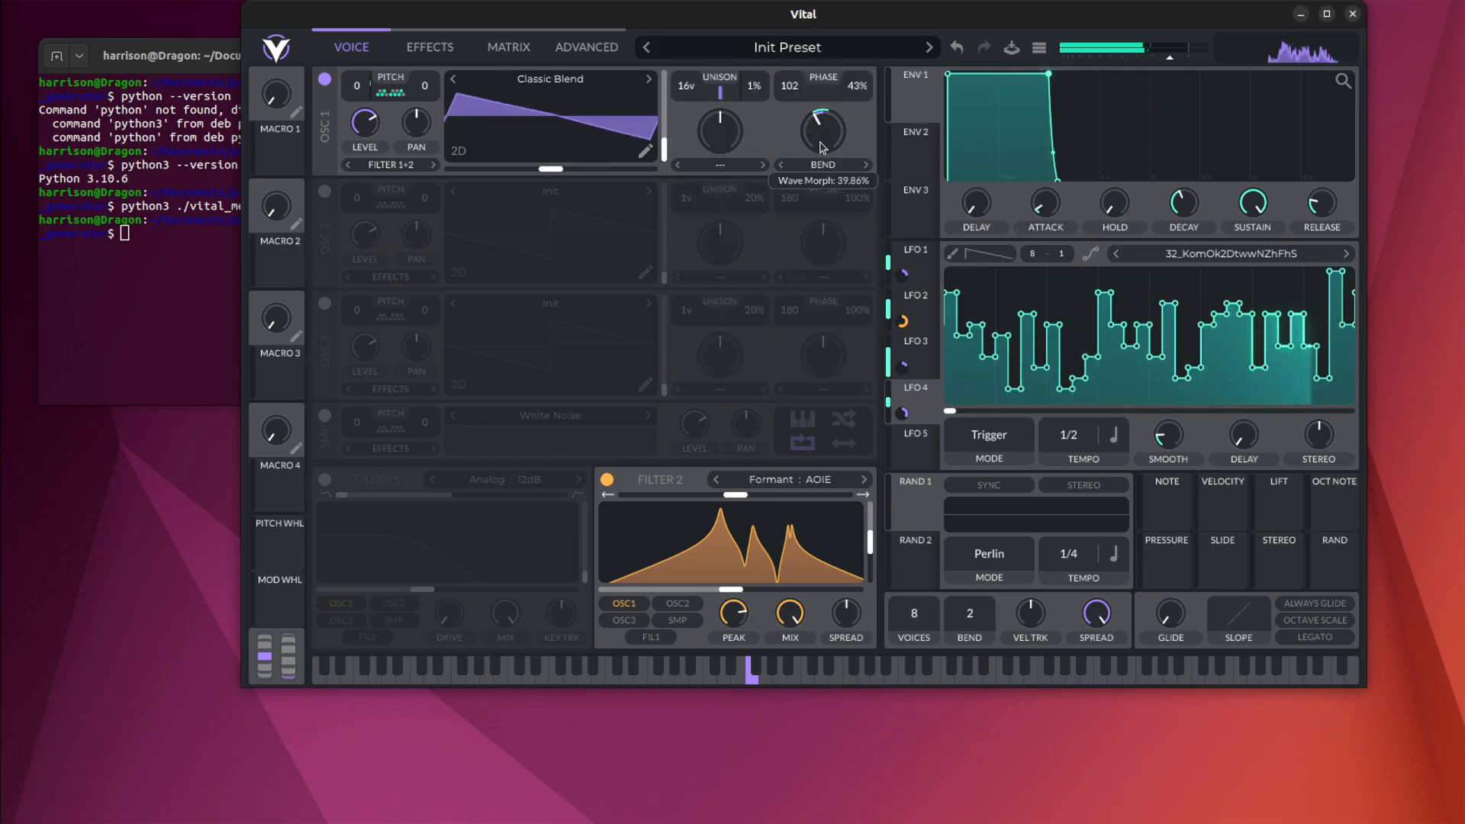
pyautogui.moveTo(735, 494); pyautogui.dragTo(703, 494)
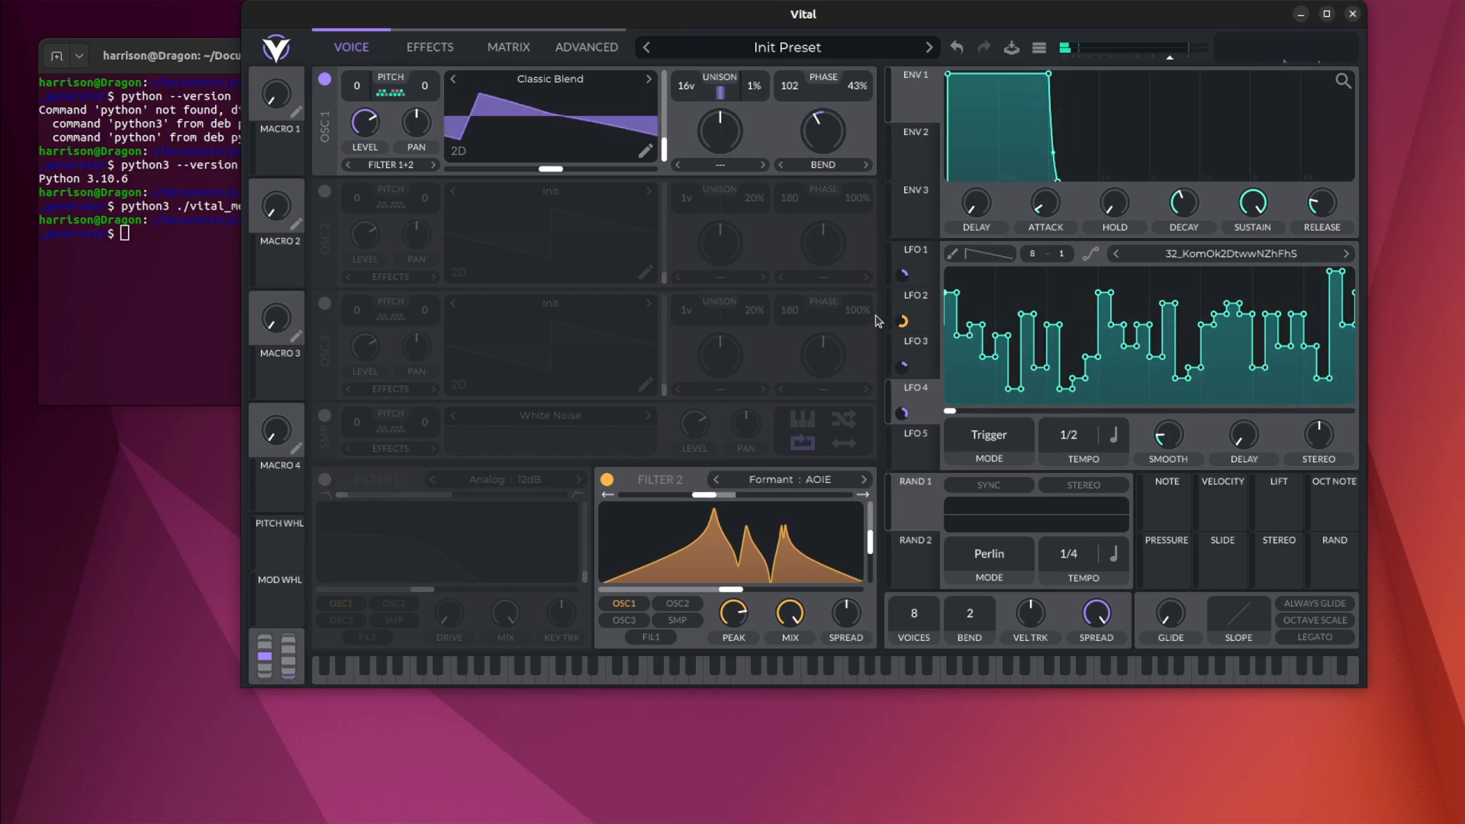
# - Review LFO 2's shape, the patch's effects chain, and the options for saving or exporting the preset
pyautogui.click(912, 313)
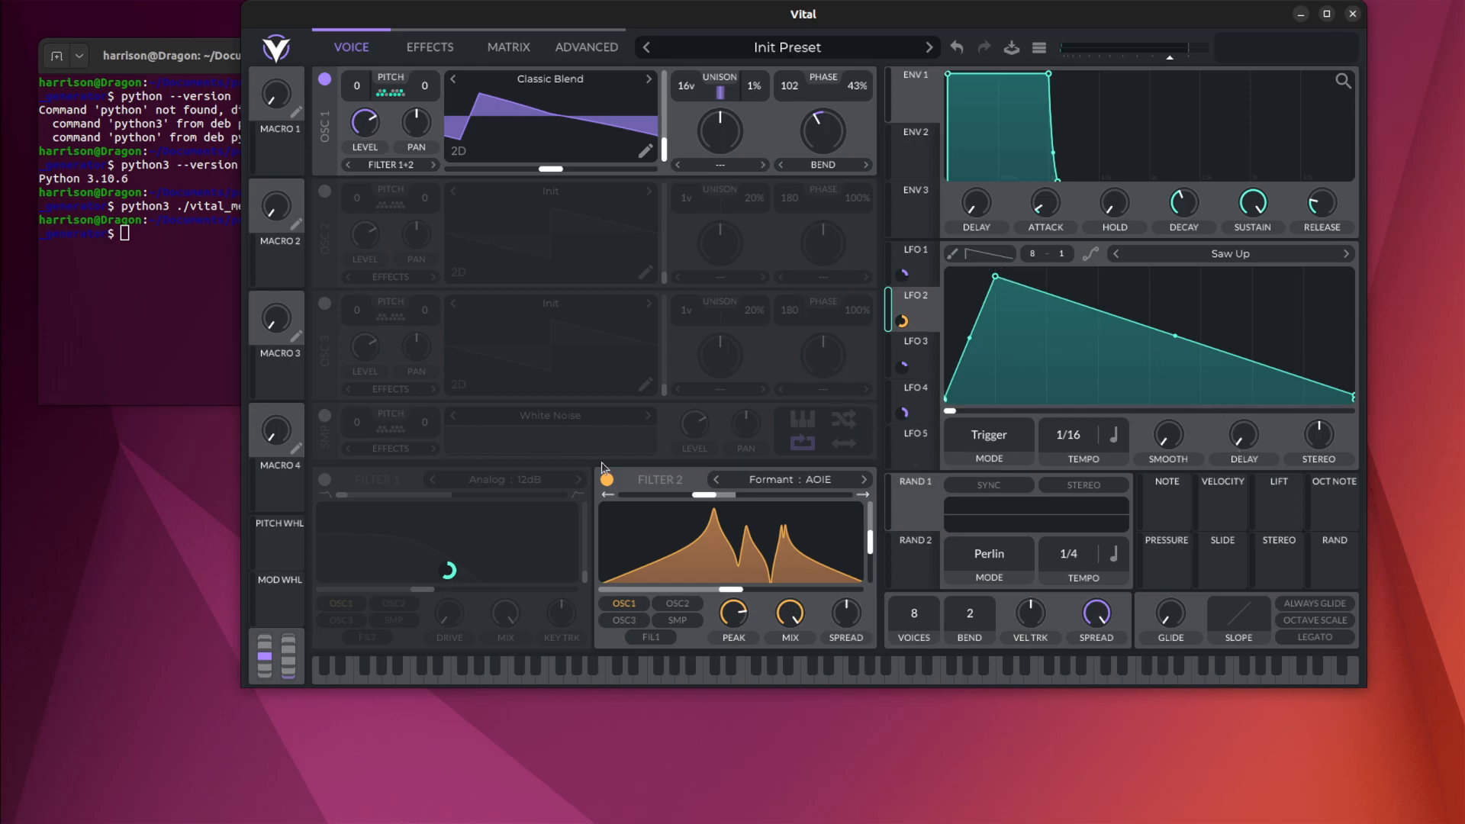
pyautogui.click(443, 49)
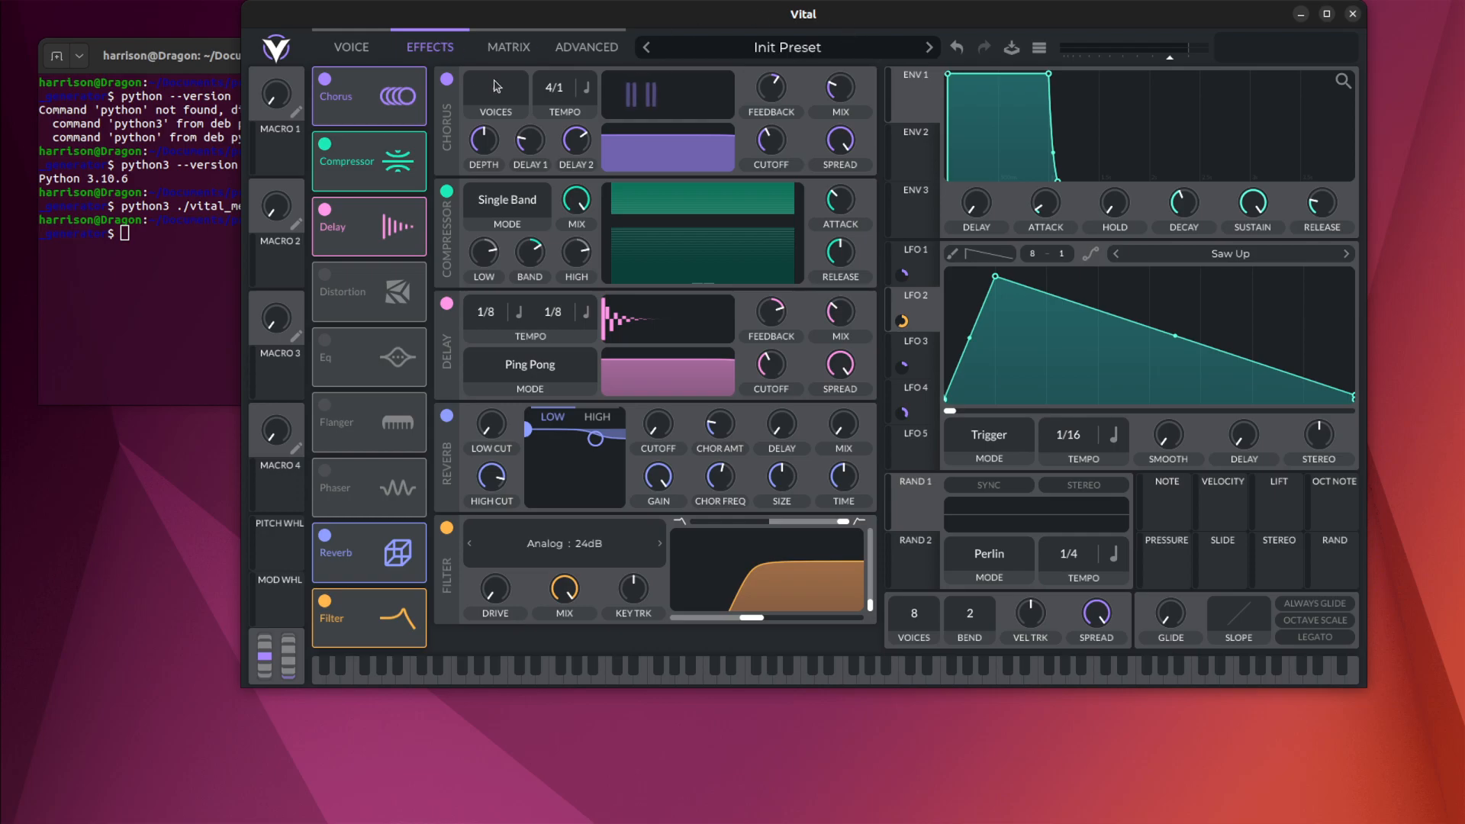
pyautogui.click(352, 47)
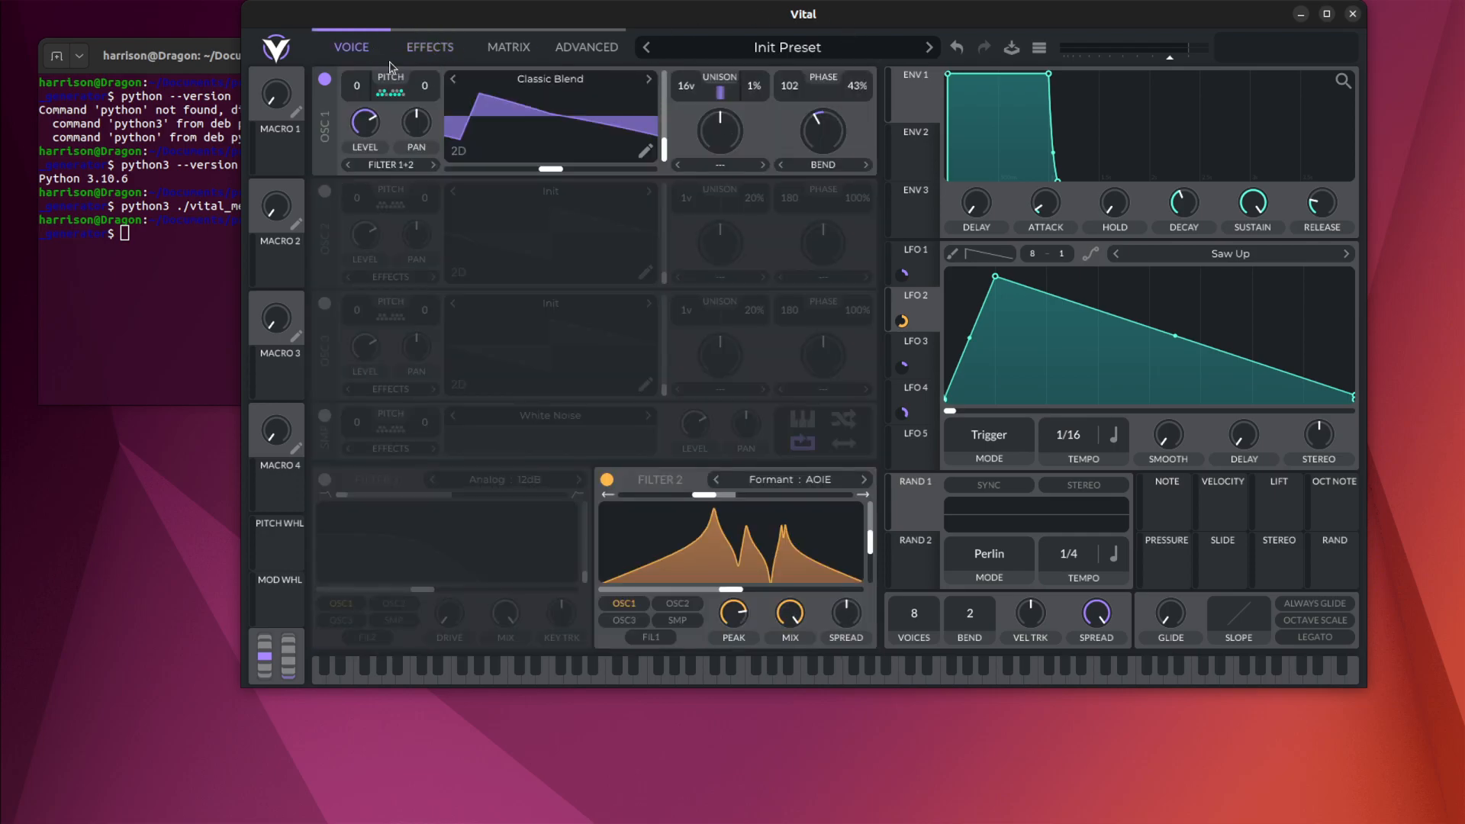
pyautogui.click(1040, 48)
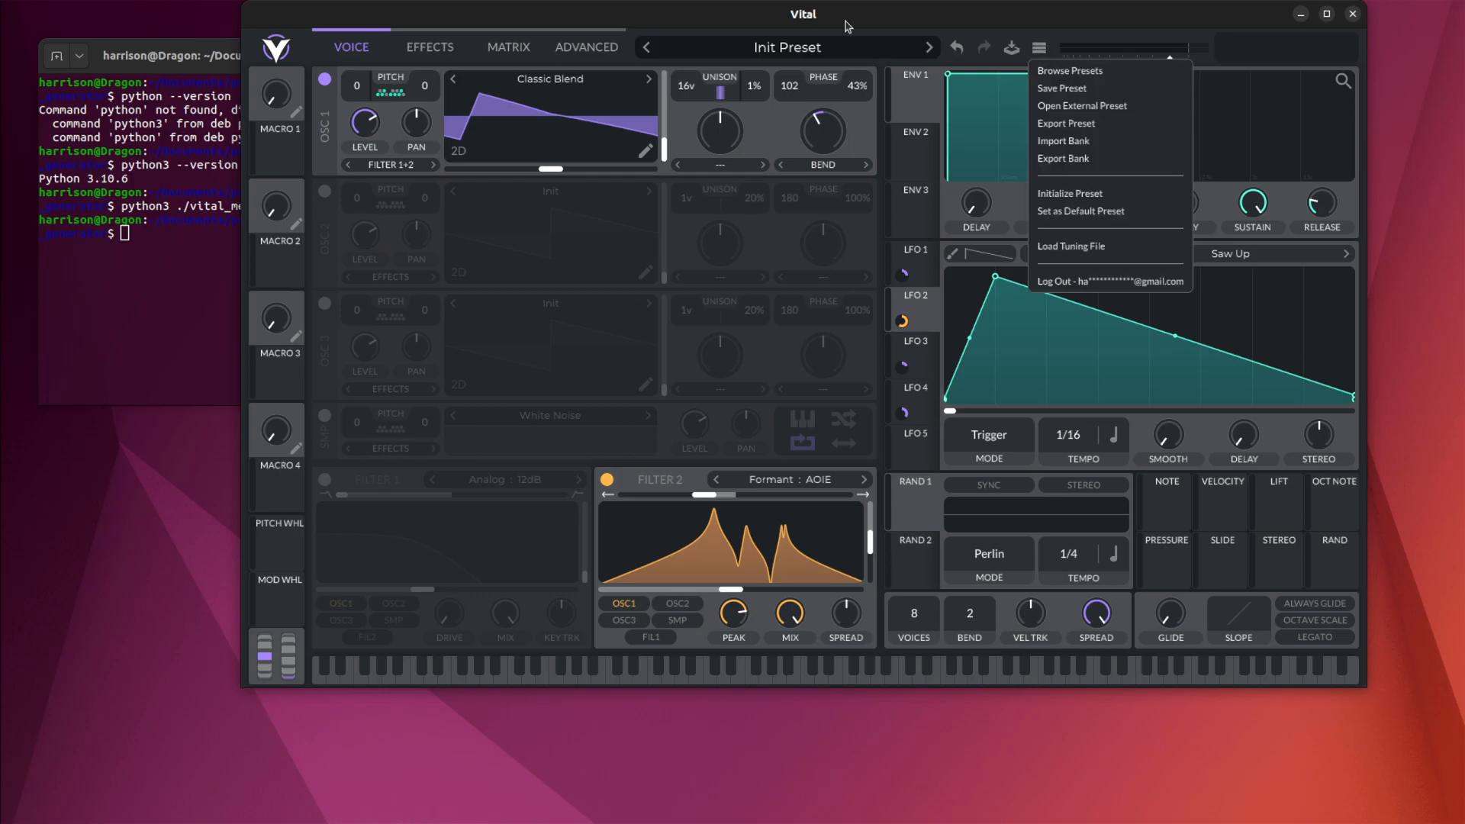